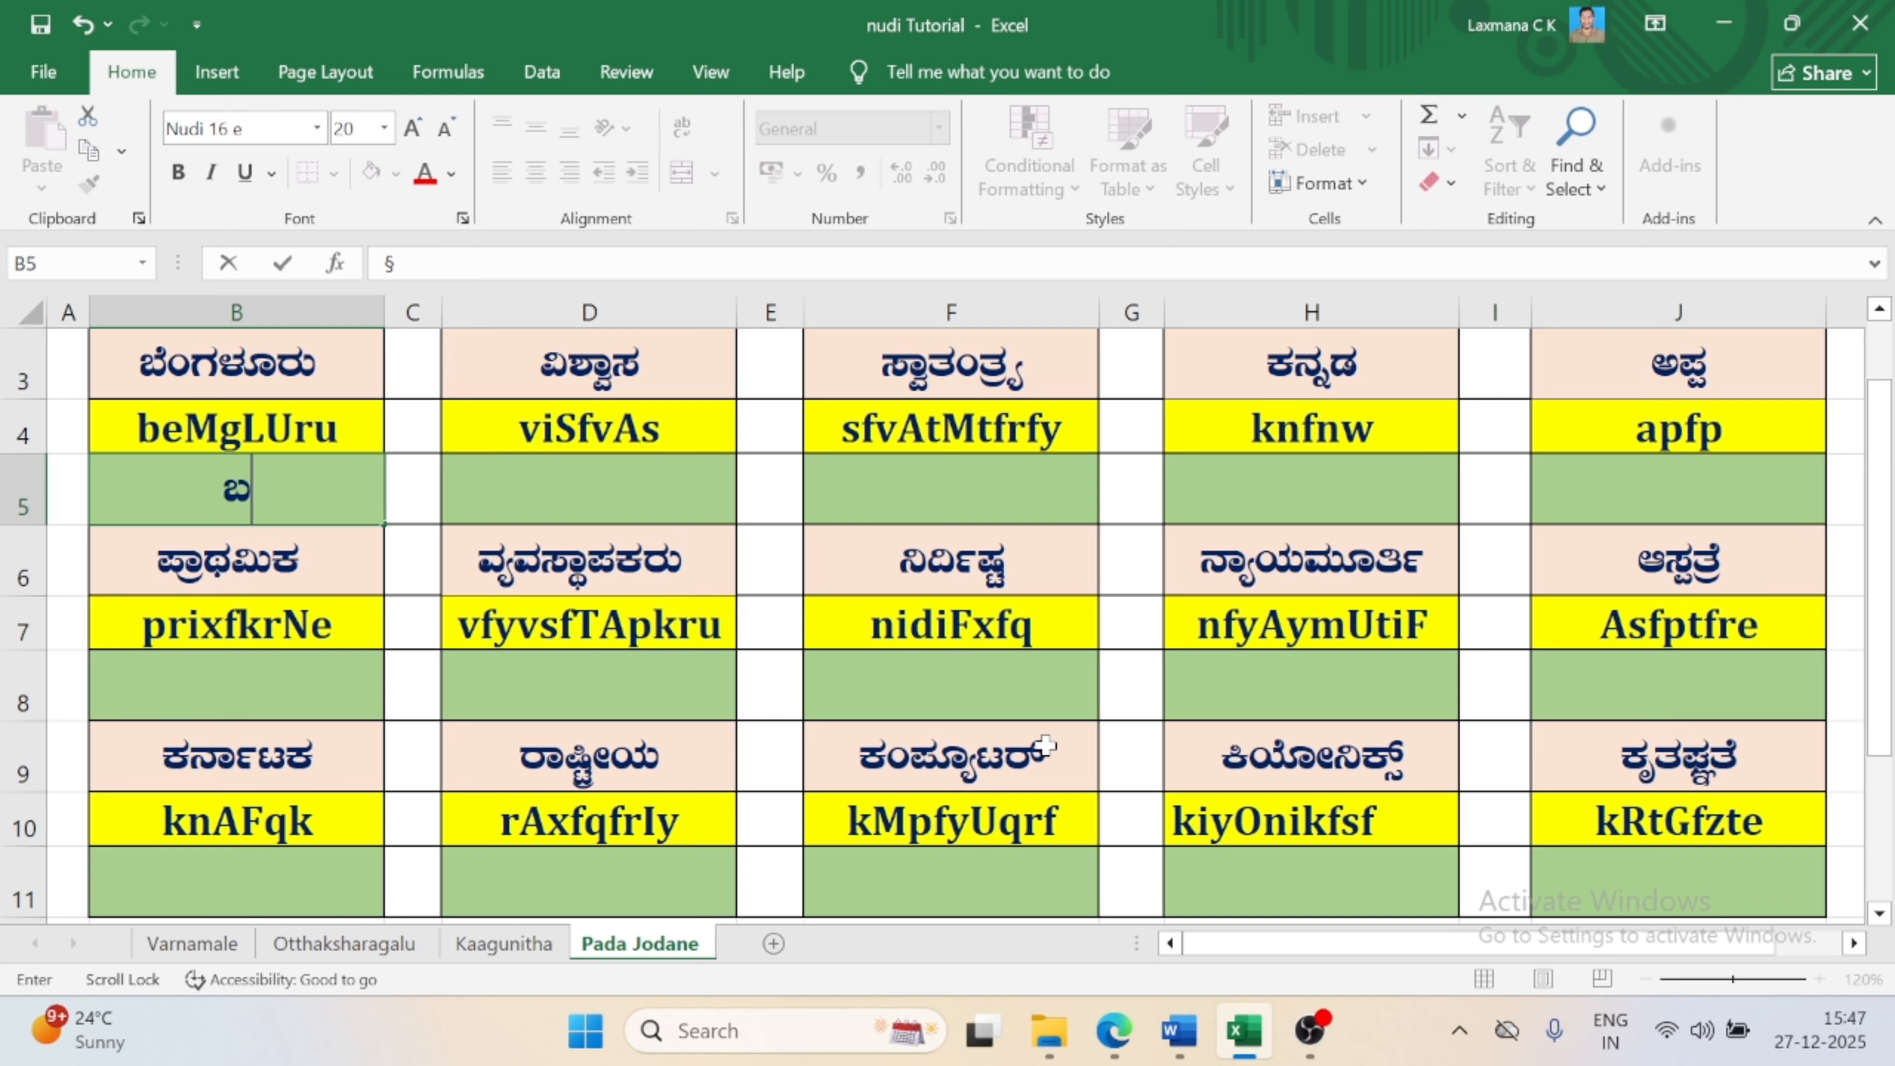
- Complete the Kannada word ಬೆಂಗಳೂರು in cell B5, following the transliteration beMgLUru
text(eMg)
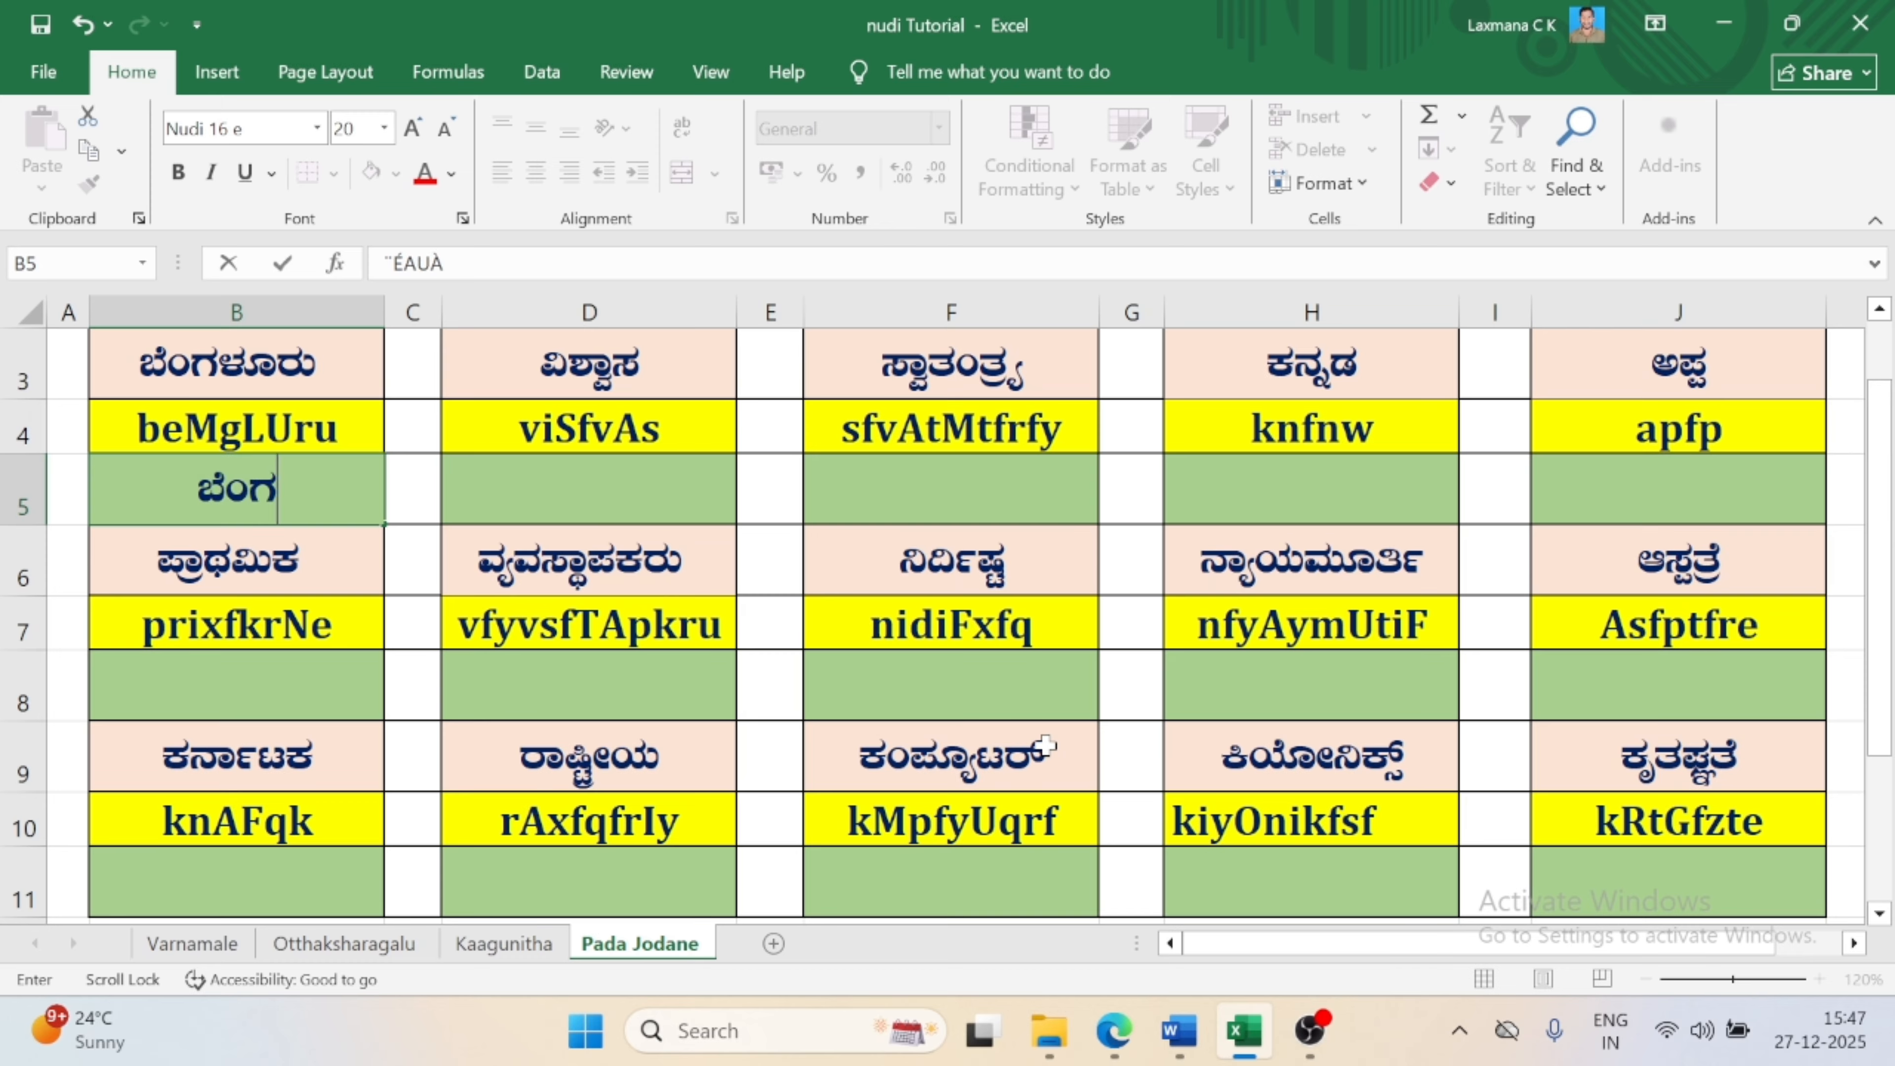
text(L)
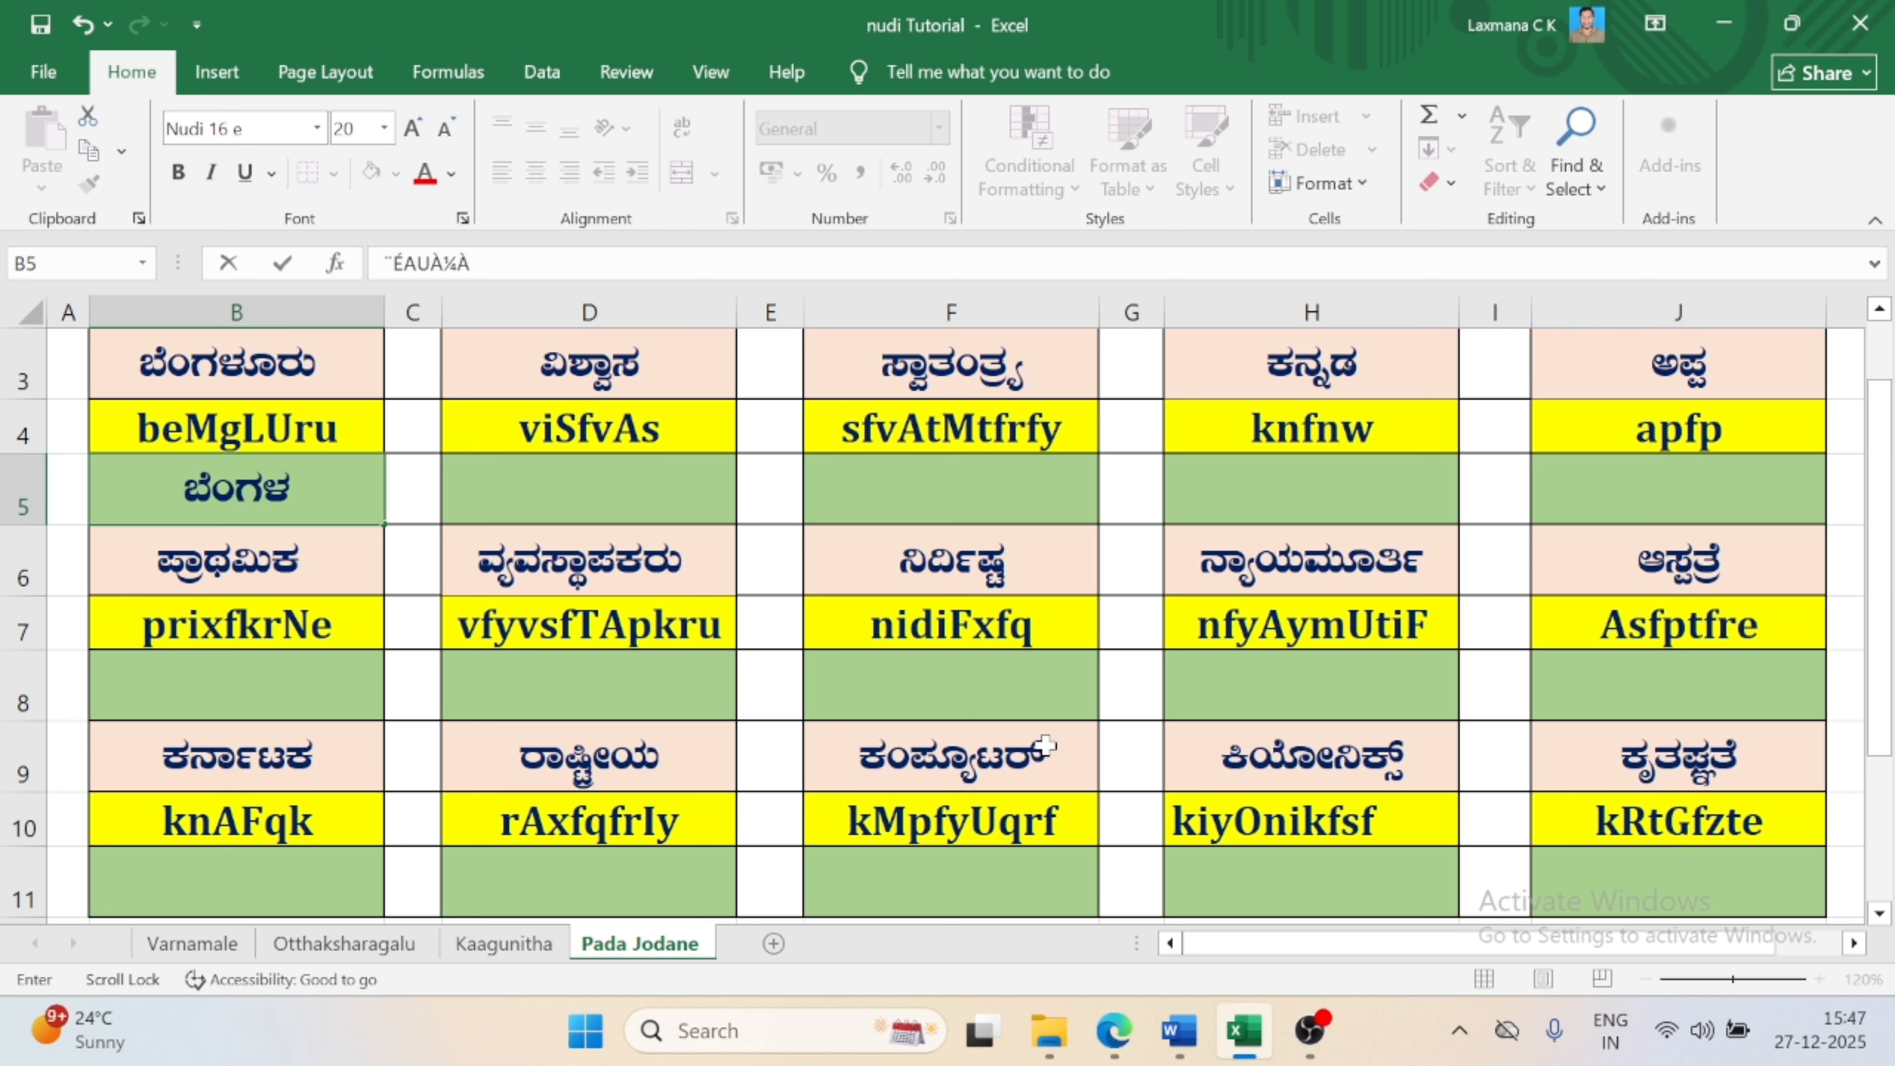
text(U)
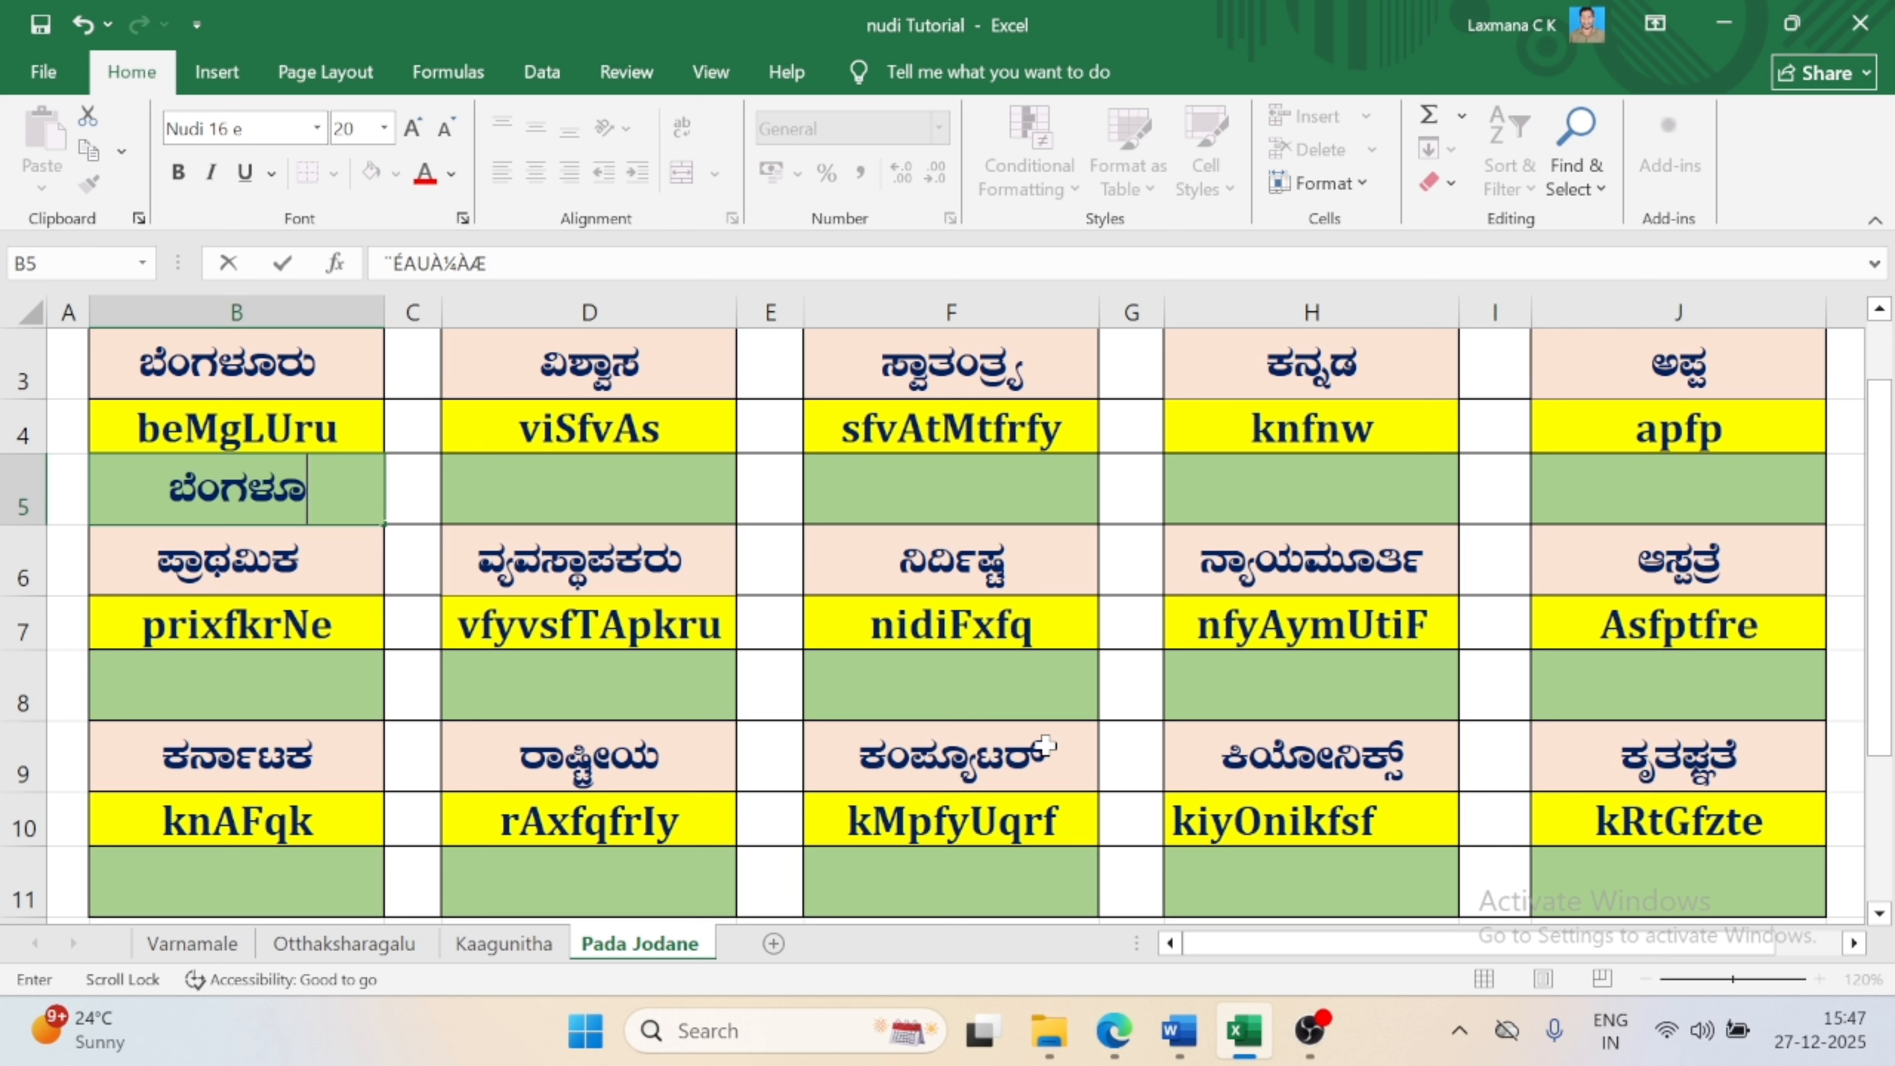
text(ru)
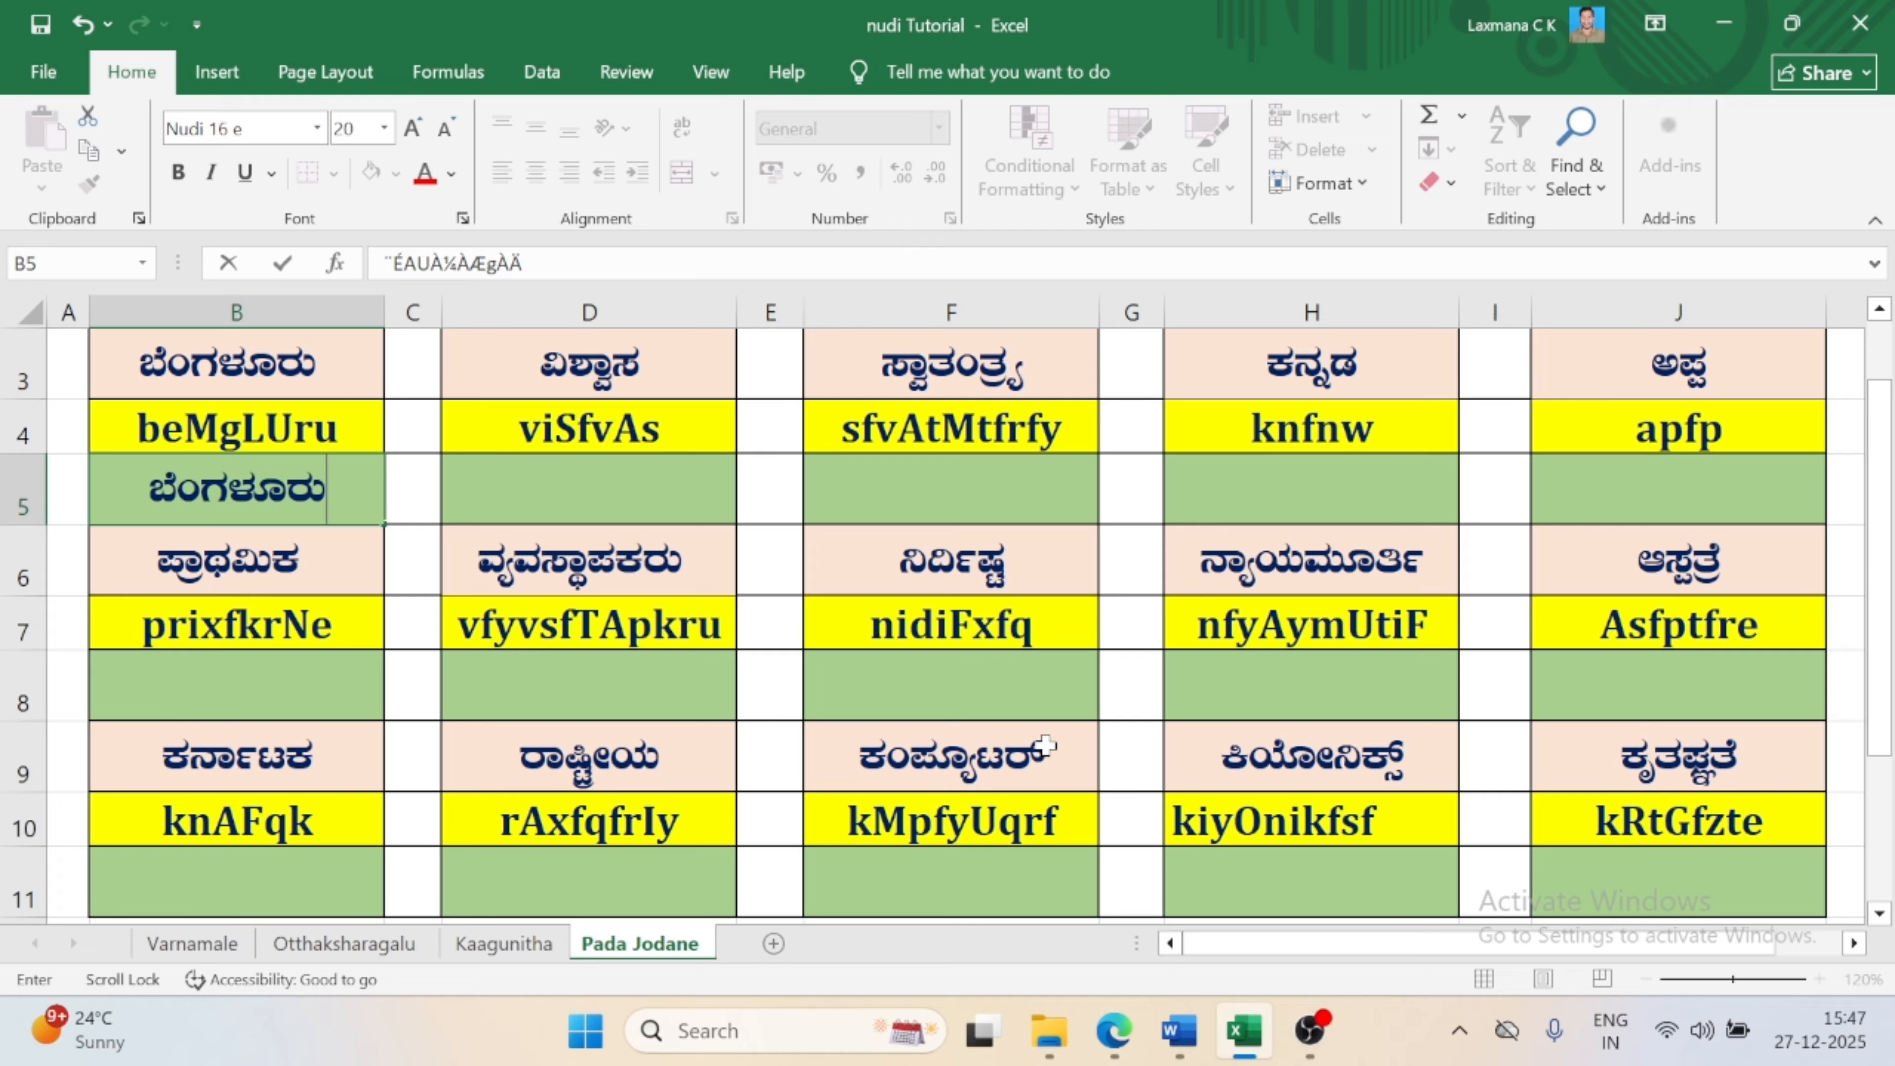
key(Tab)
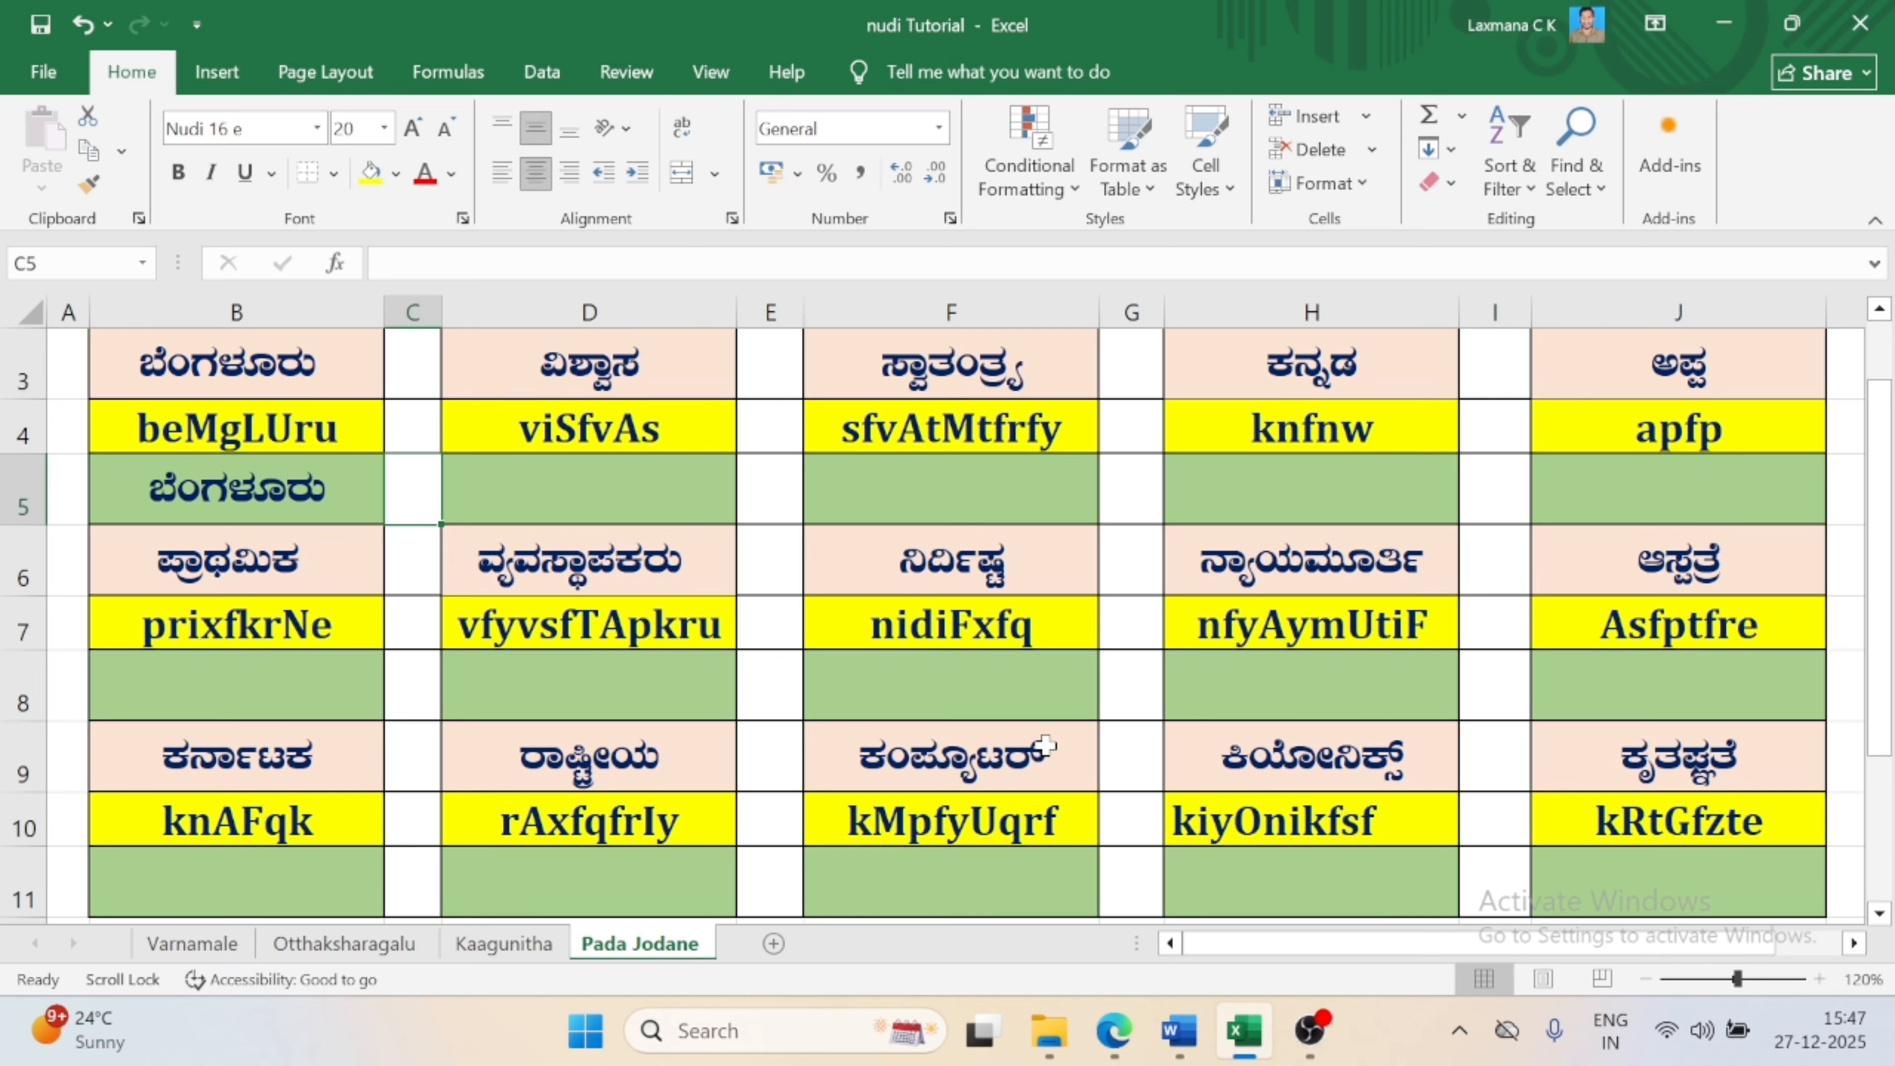
- Enter the Kannada word ವಿಶ್ವಾಸ in cell D5, following the transliteration viSfvAs
double_click(508, 500)
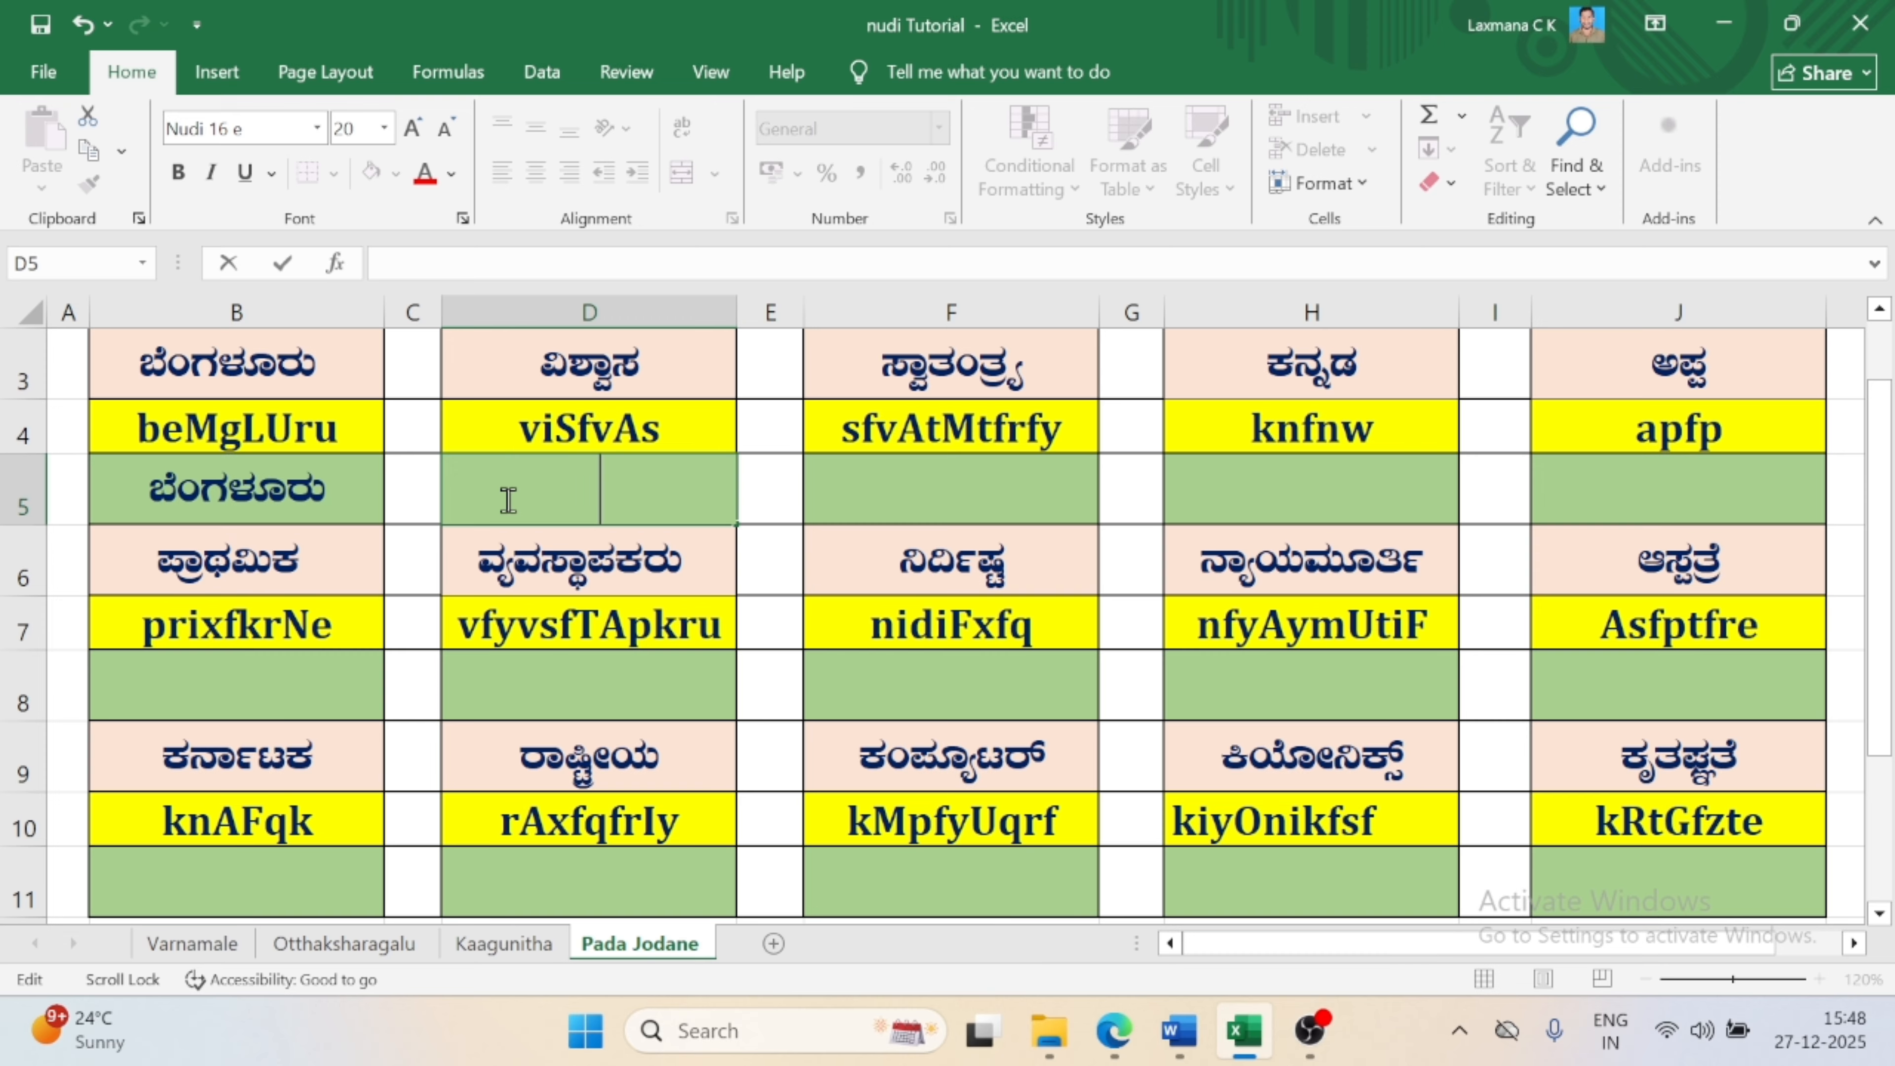
text(viSfv)
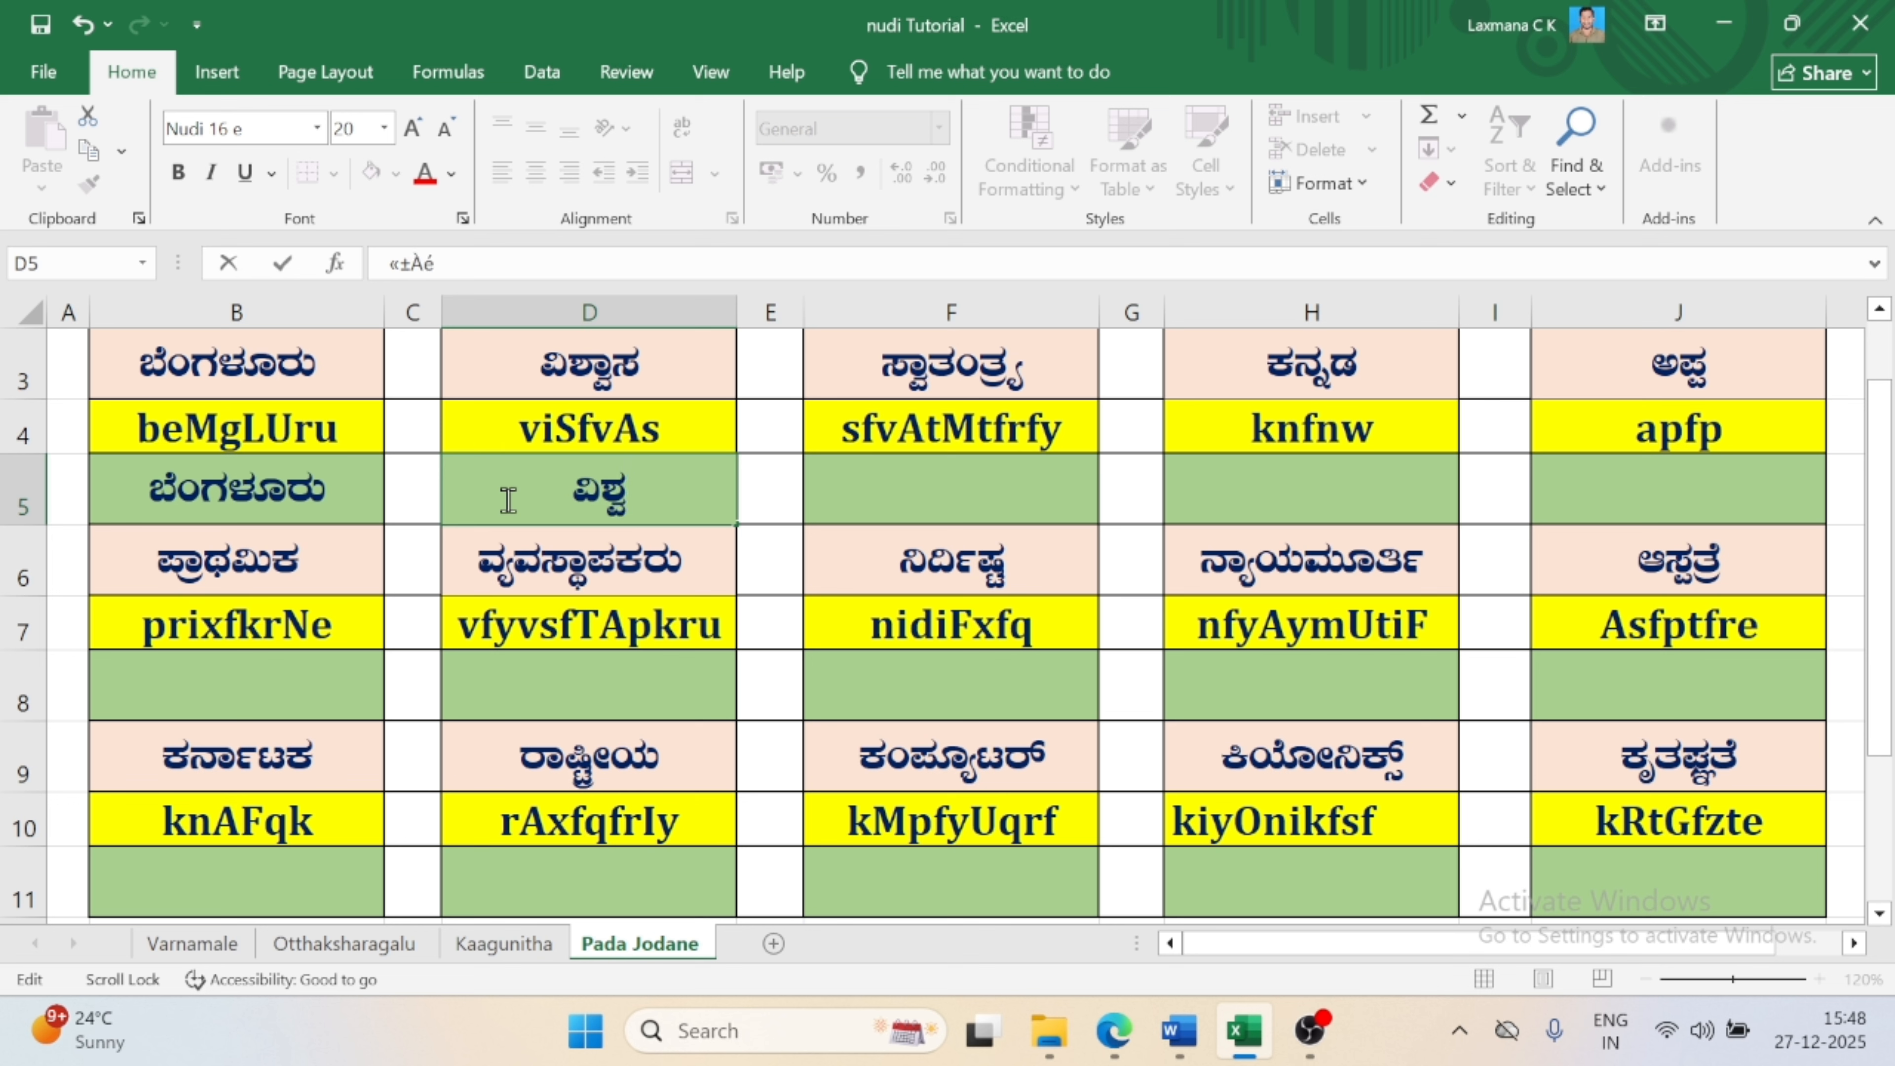
text(A)
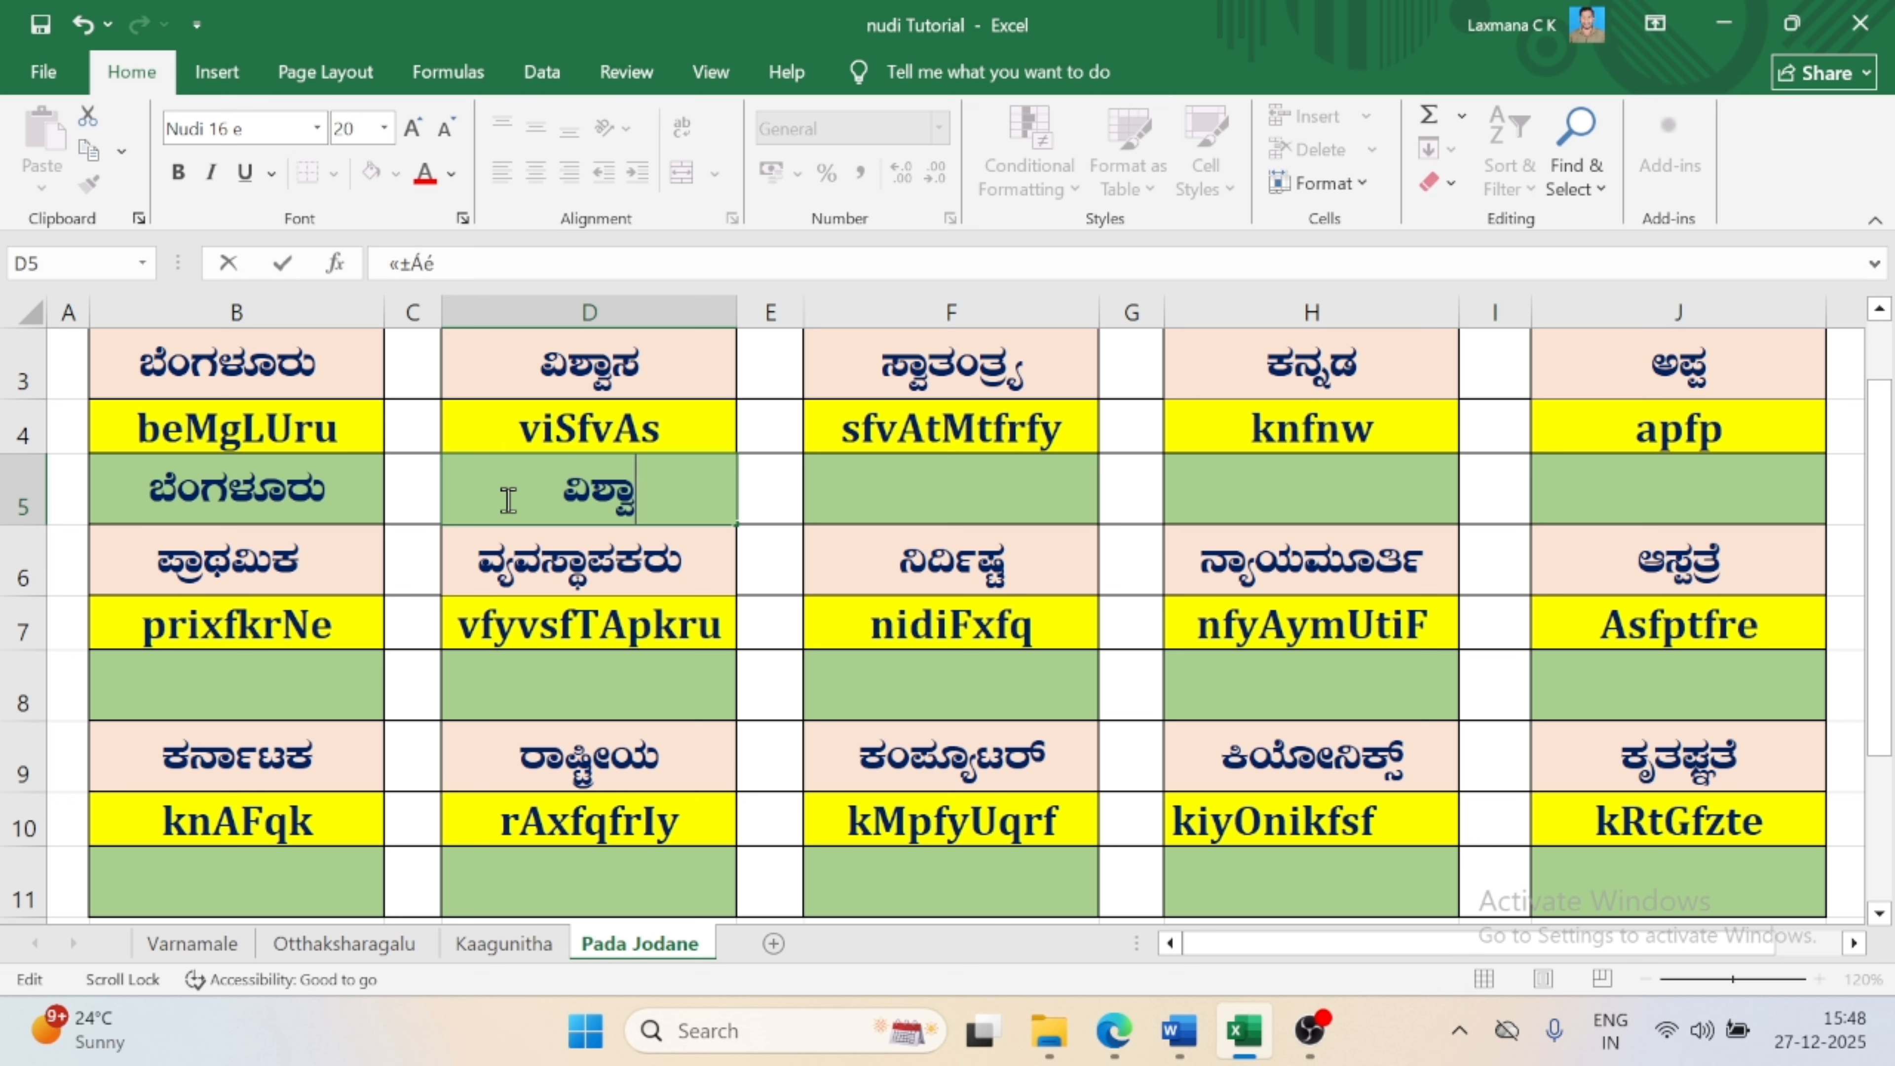
text(s)
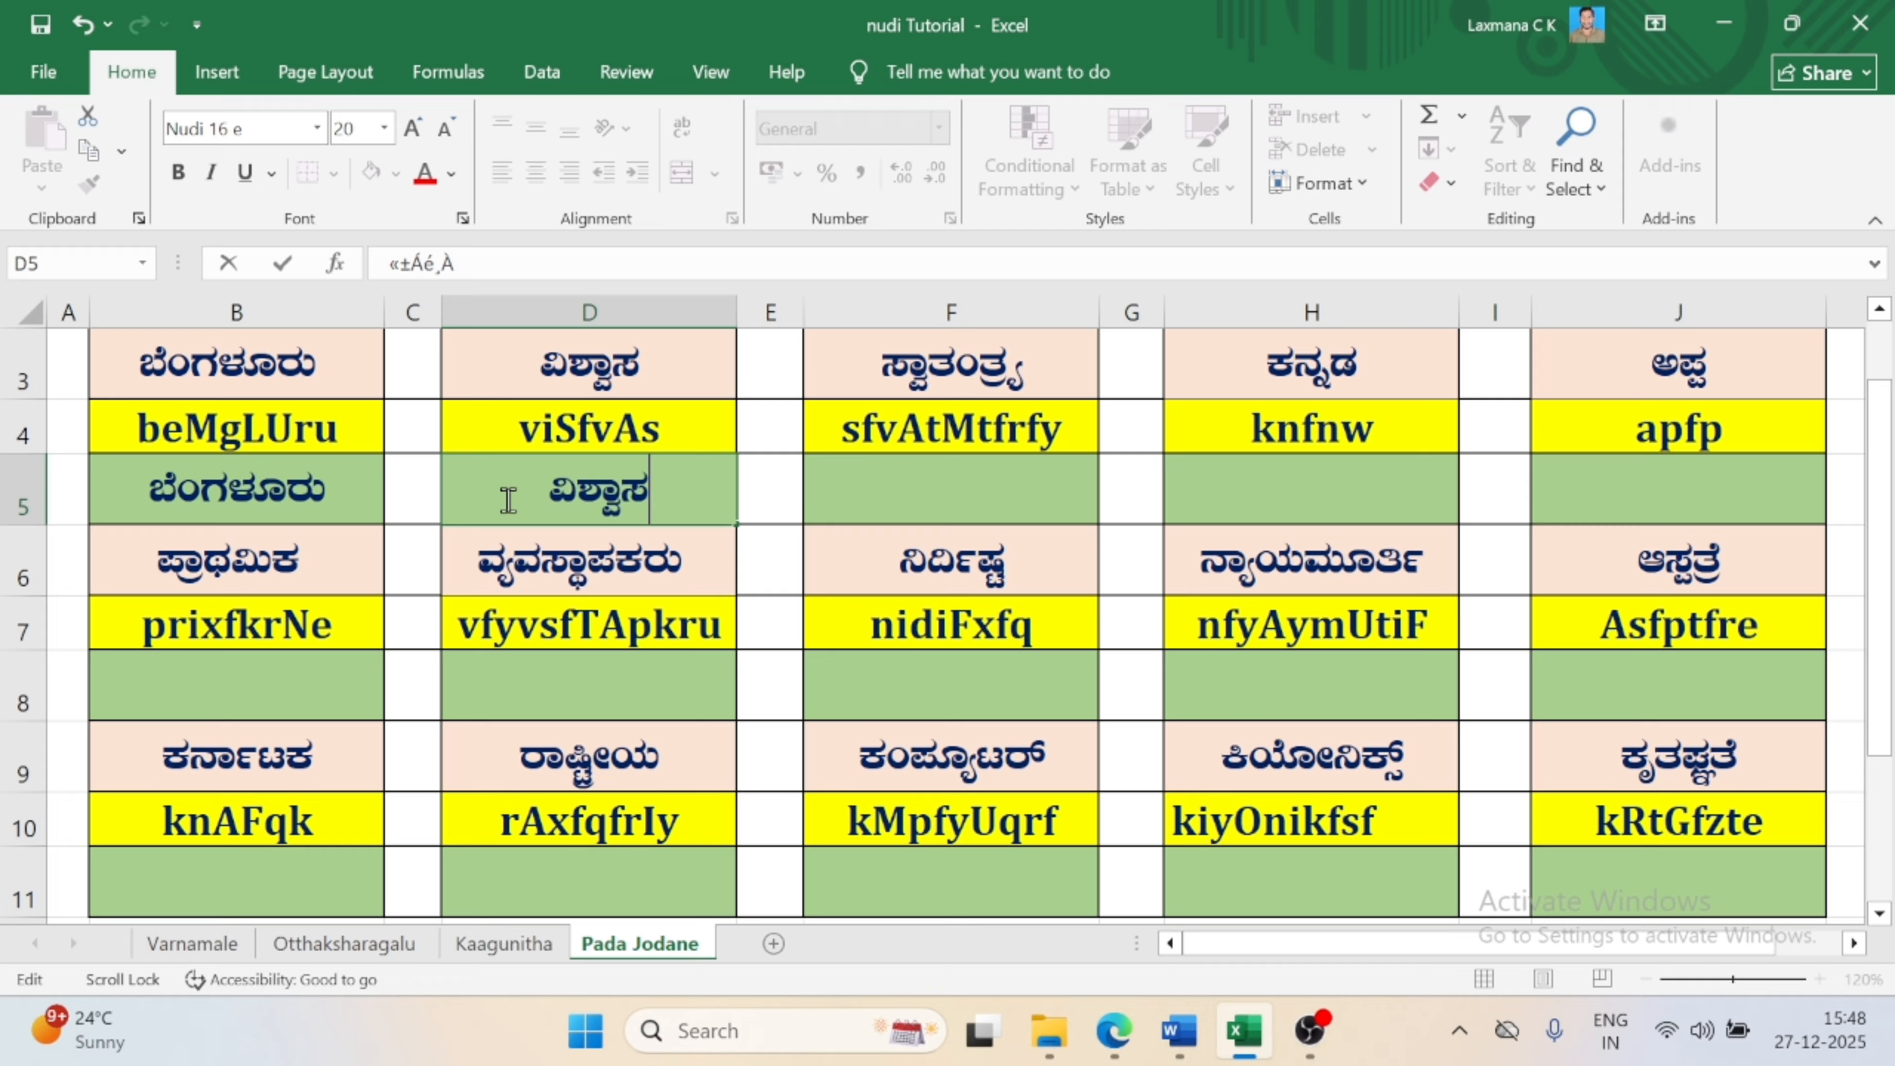
key(Tab)
key(Tab)
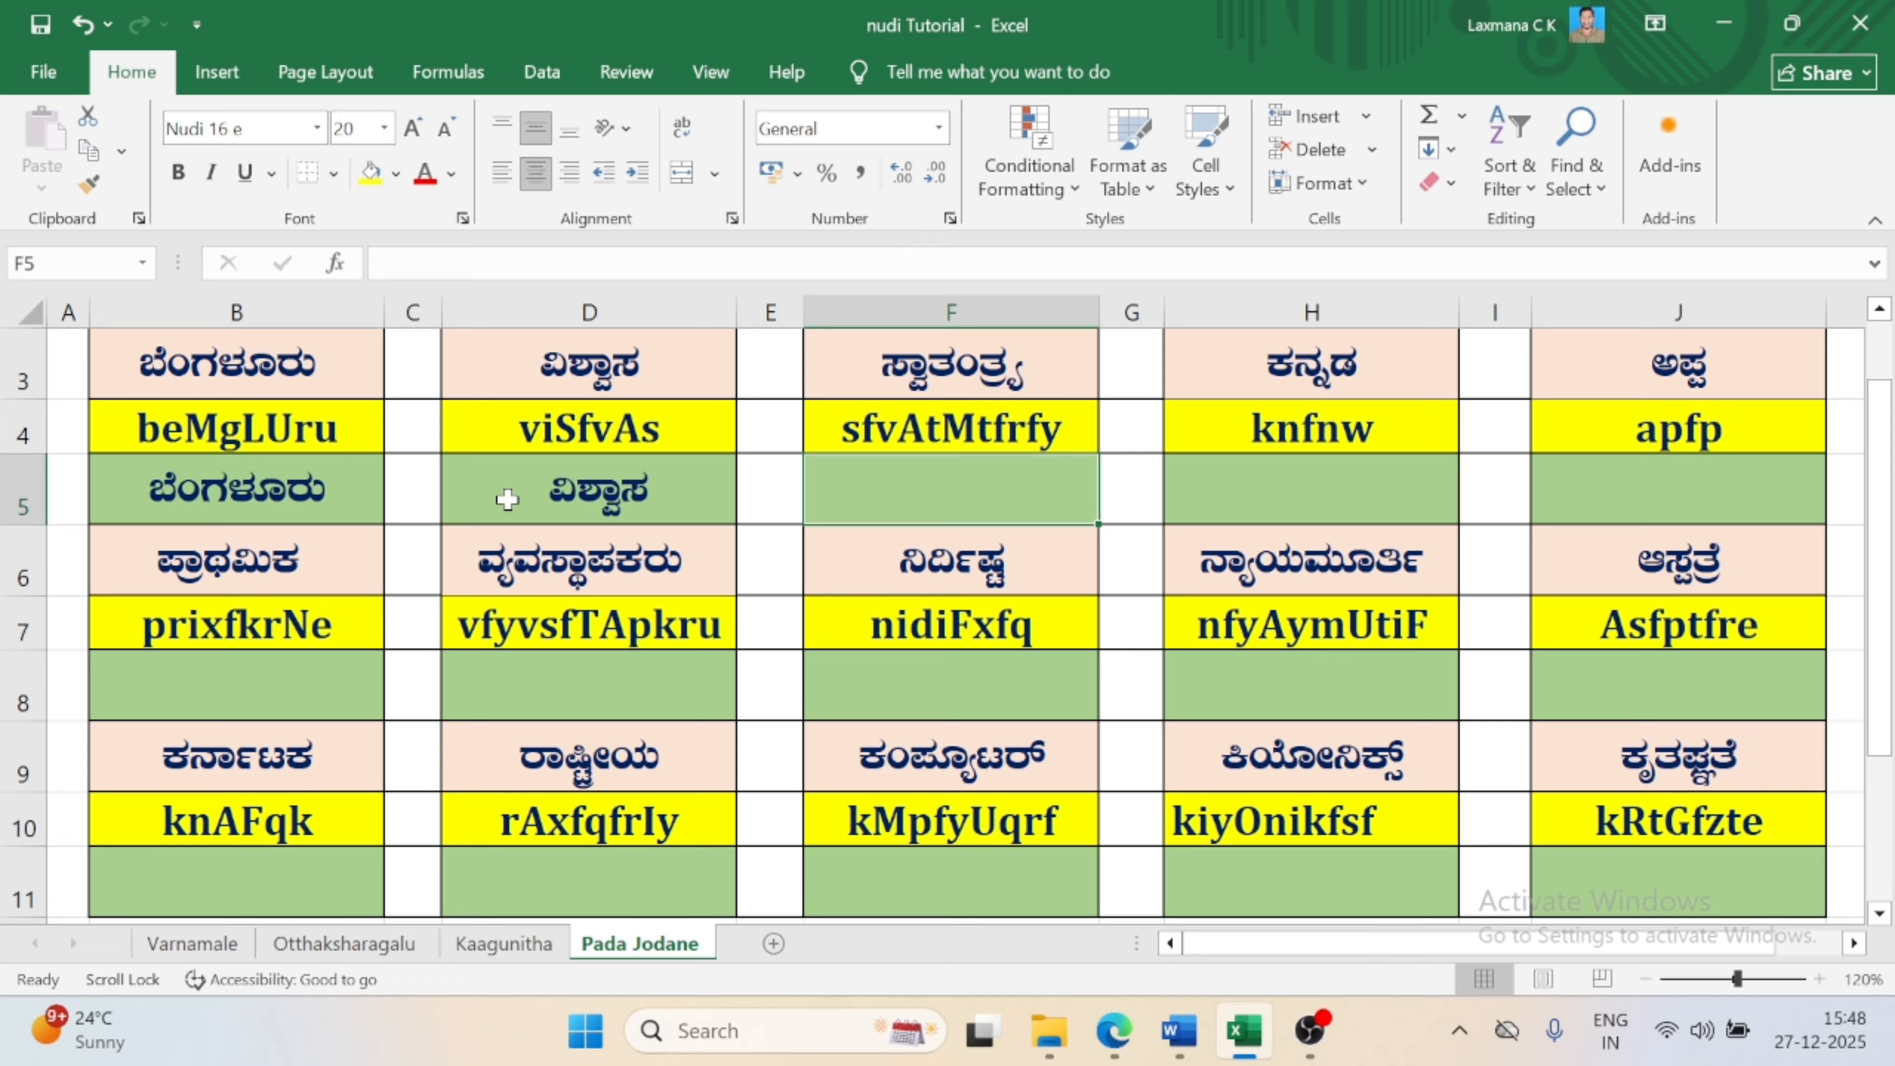
- Enter the Kannada word ಸ್ವಾತಂತ್ರ್ಯ in cell F5, following the transliteration sfvAtMtfrfy
double_click(875, 480)
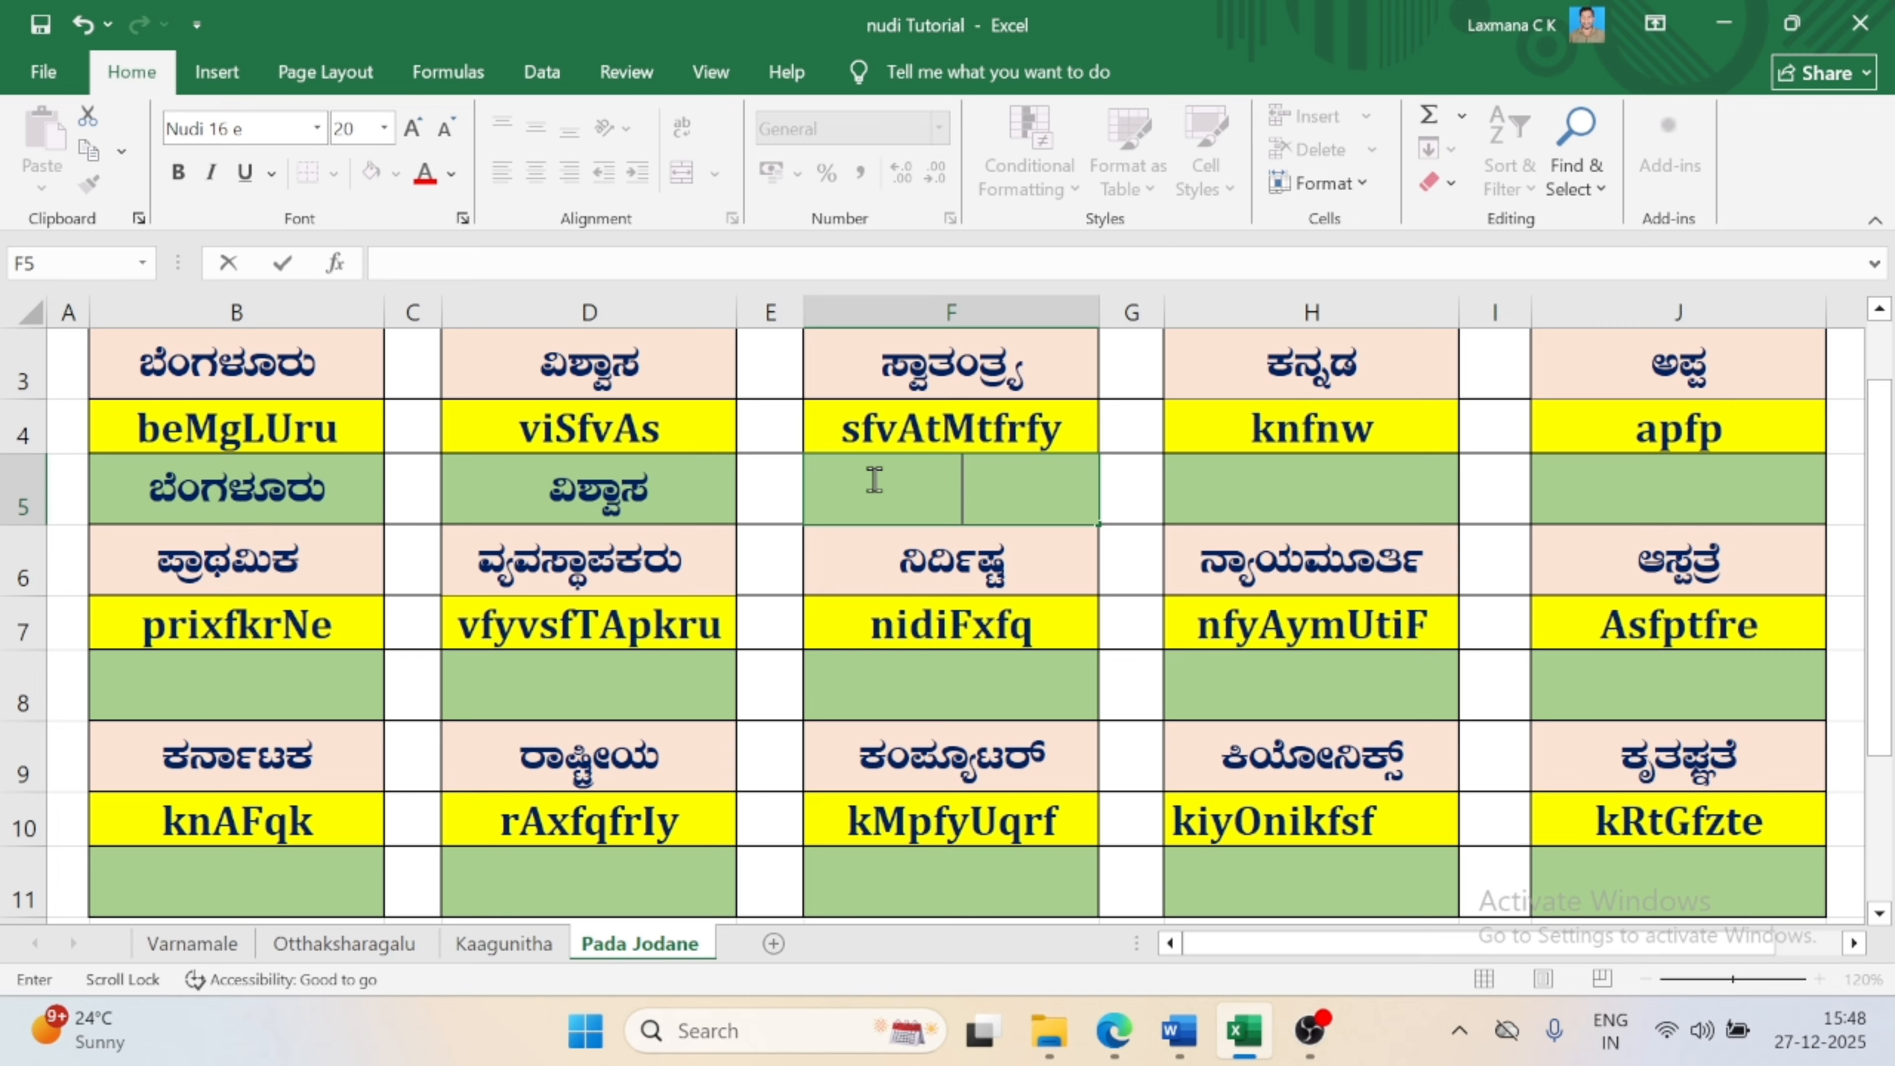
text(s)
text(f)
text(v)
text(A)
text(t)
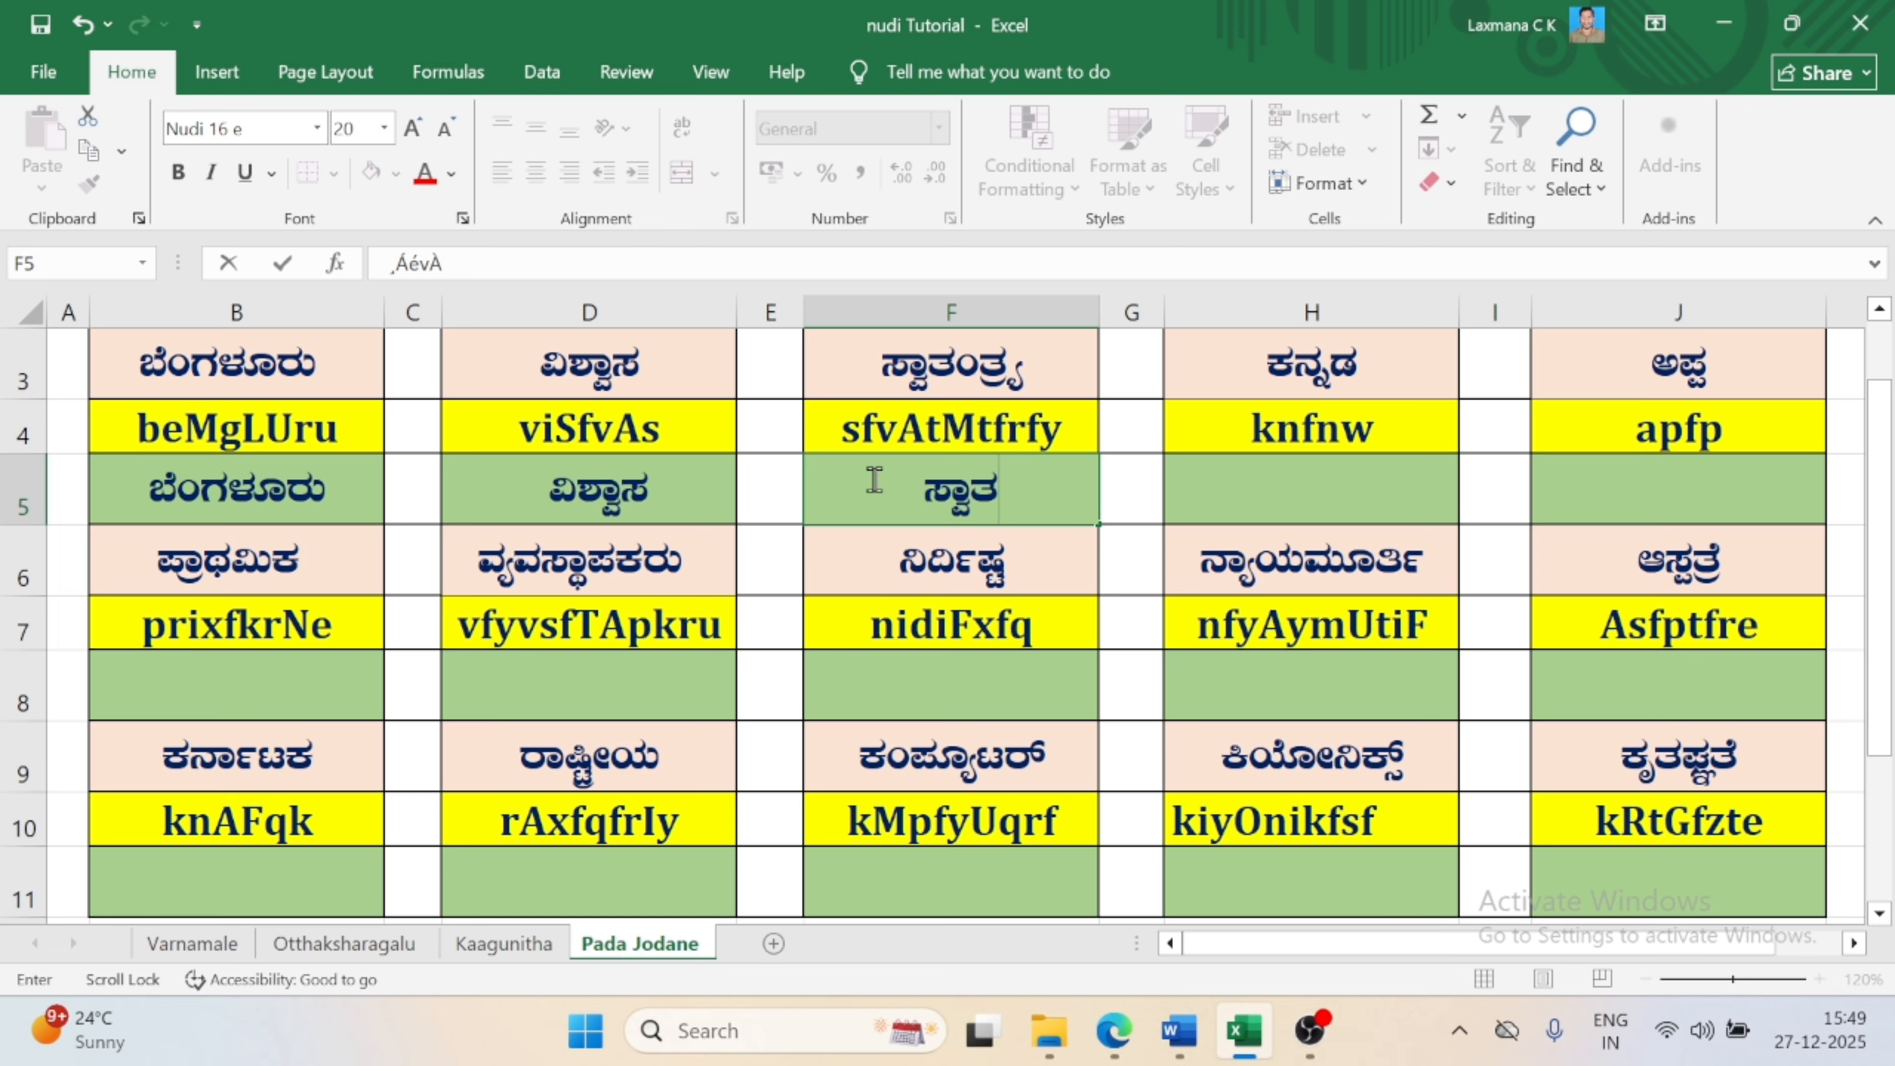
text(M)
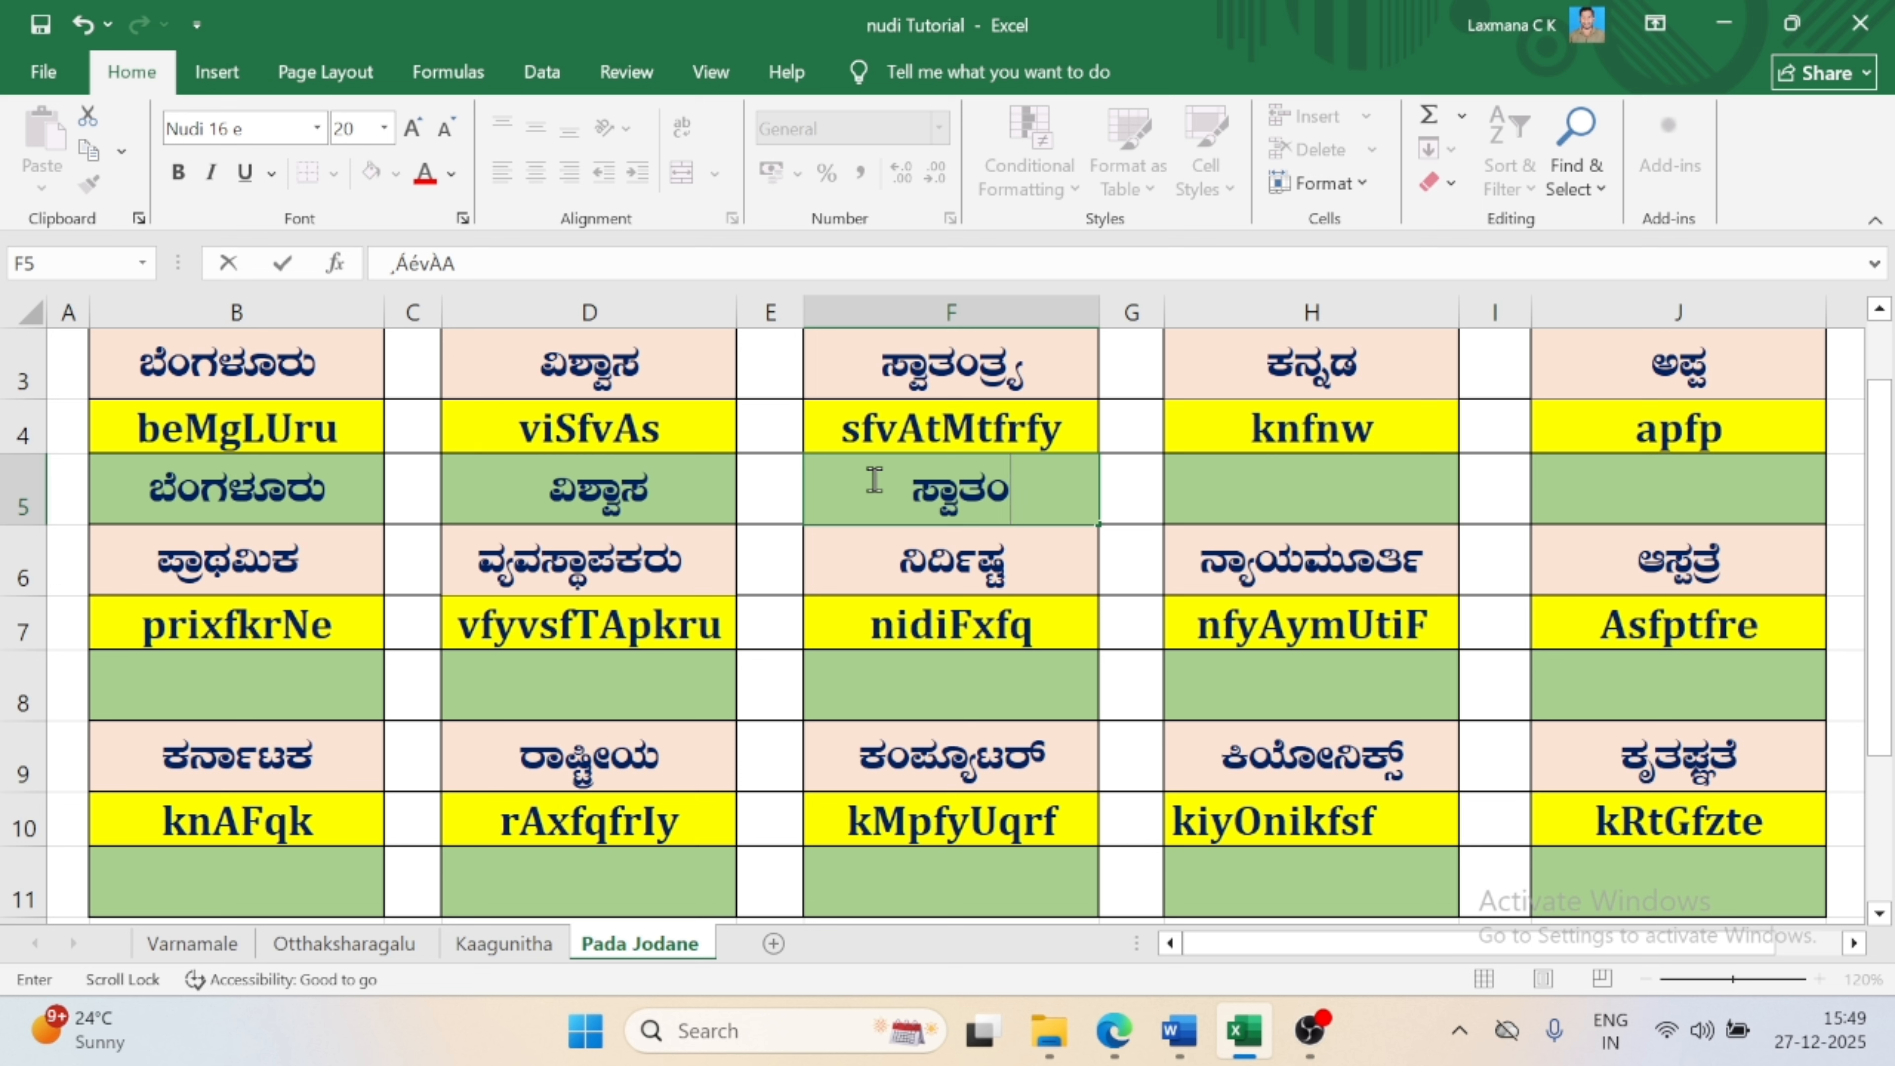
text(t)
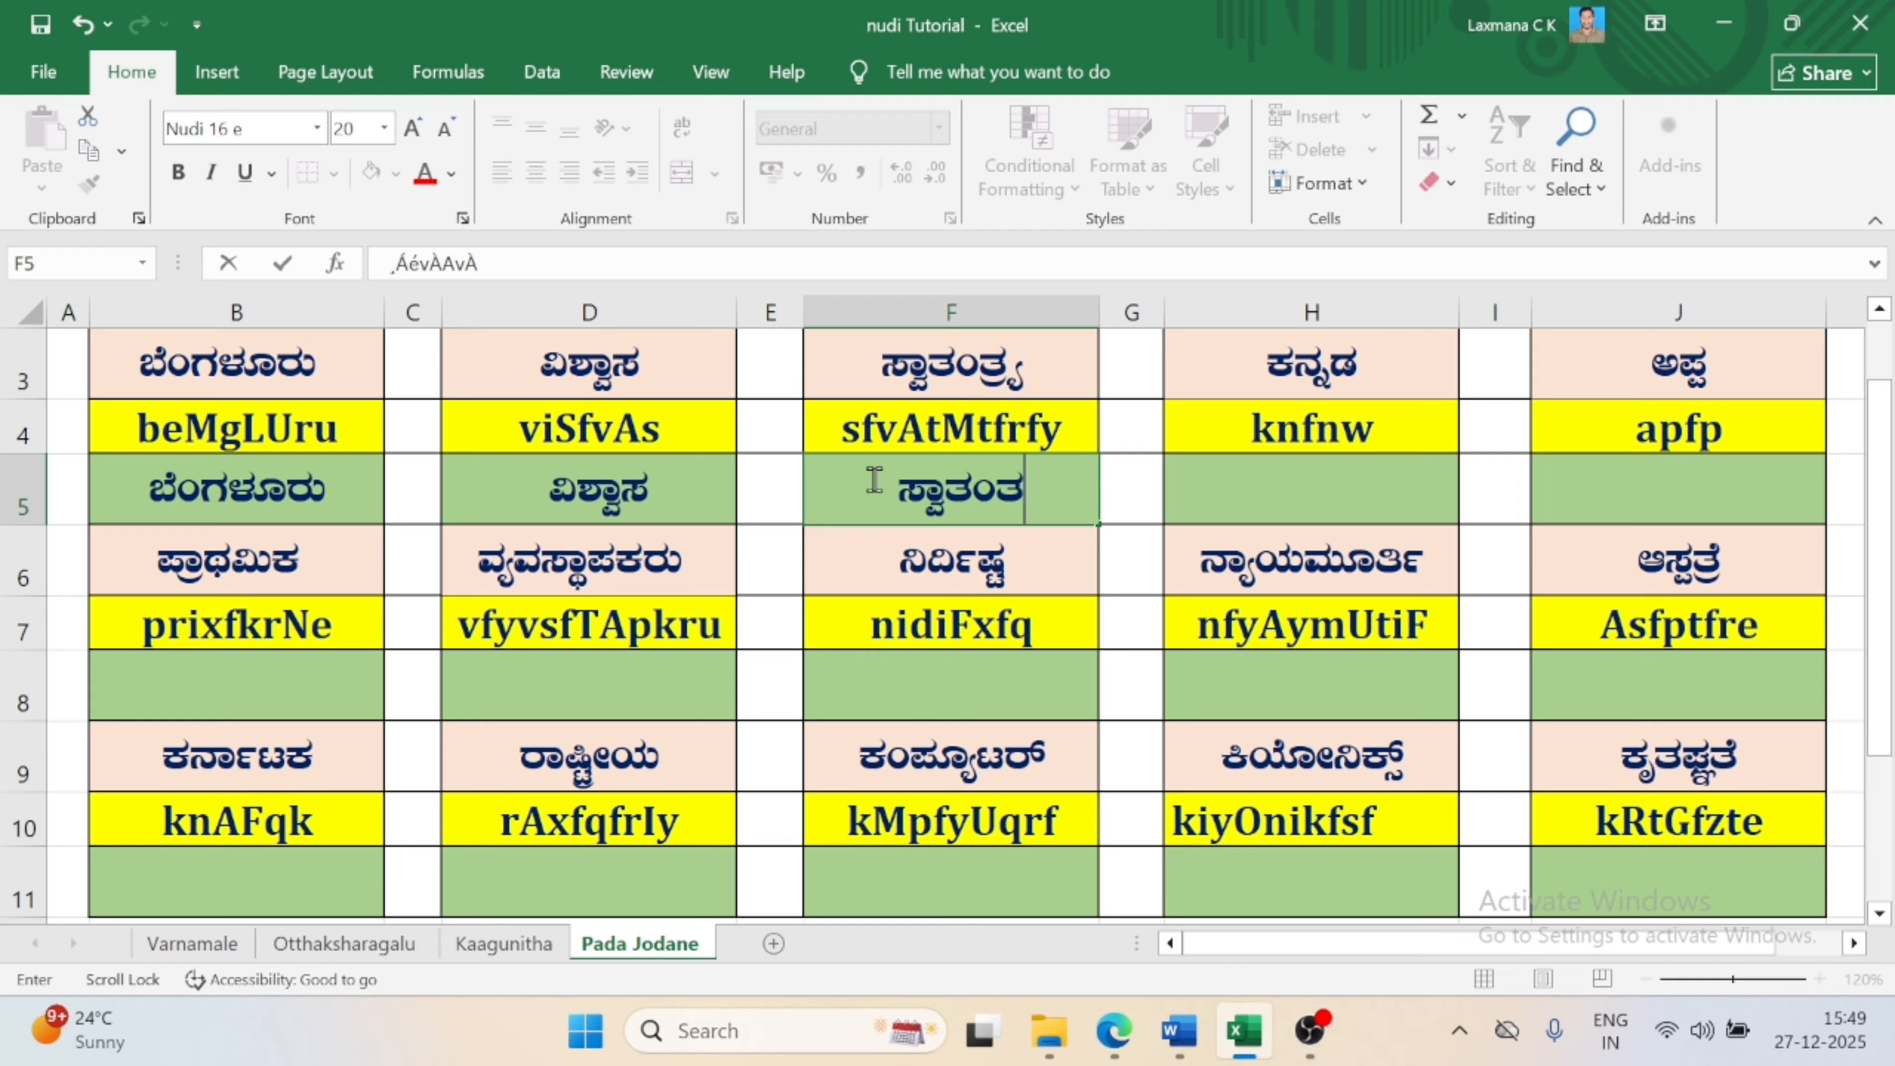
text(f)
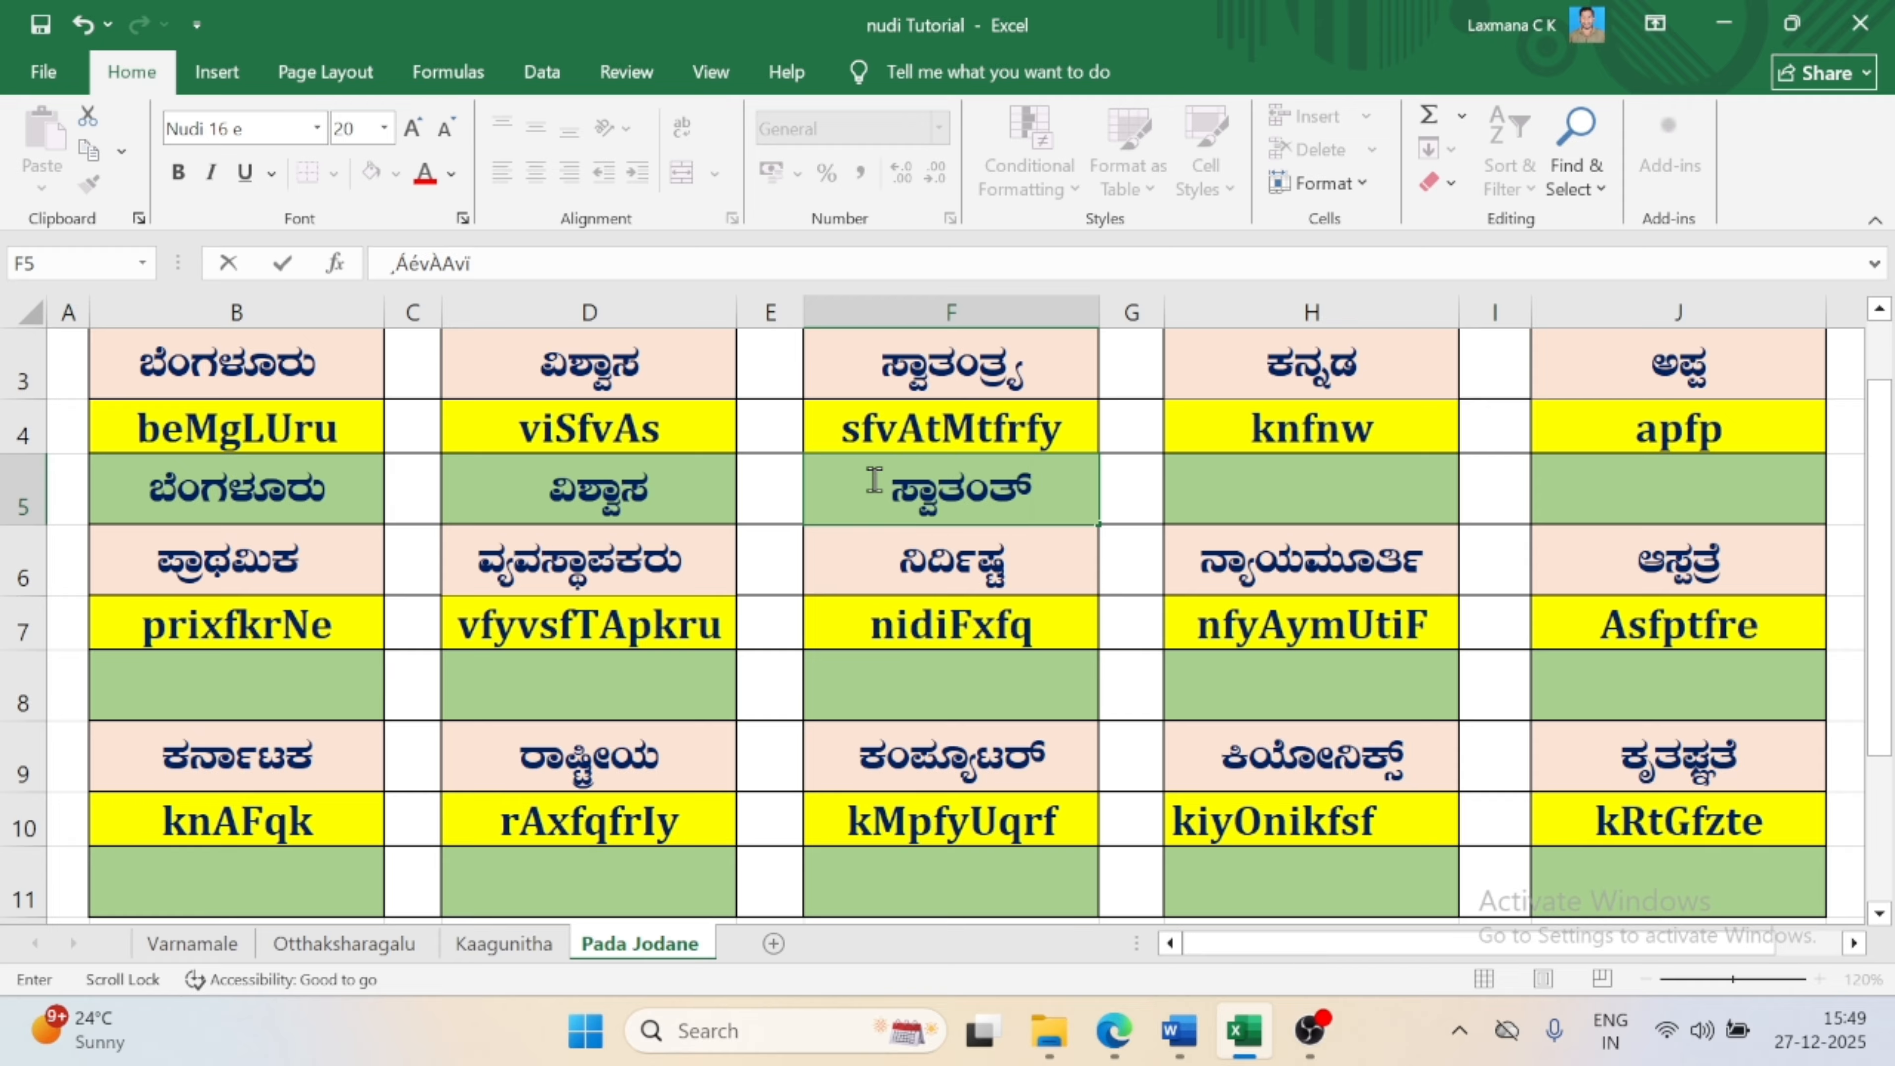
text(r)
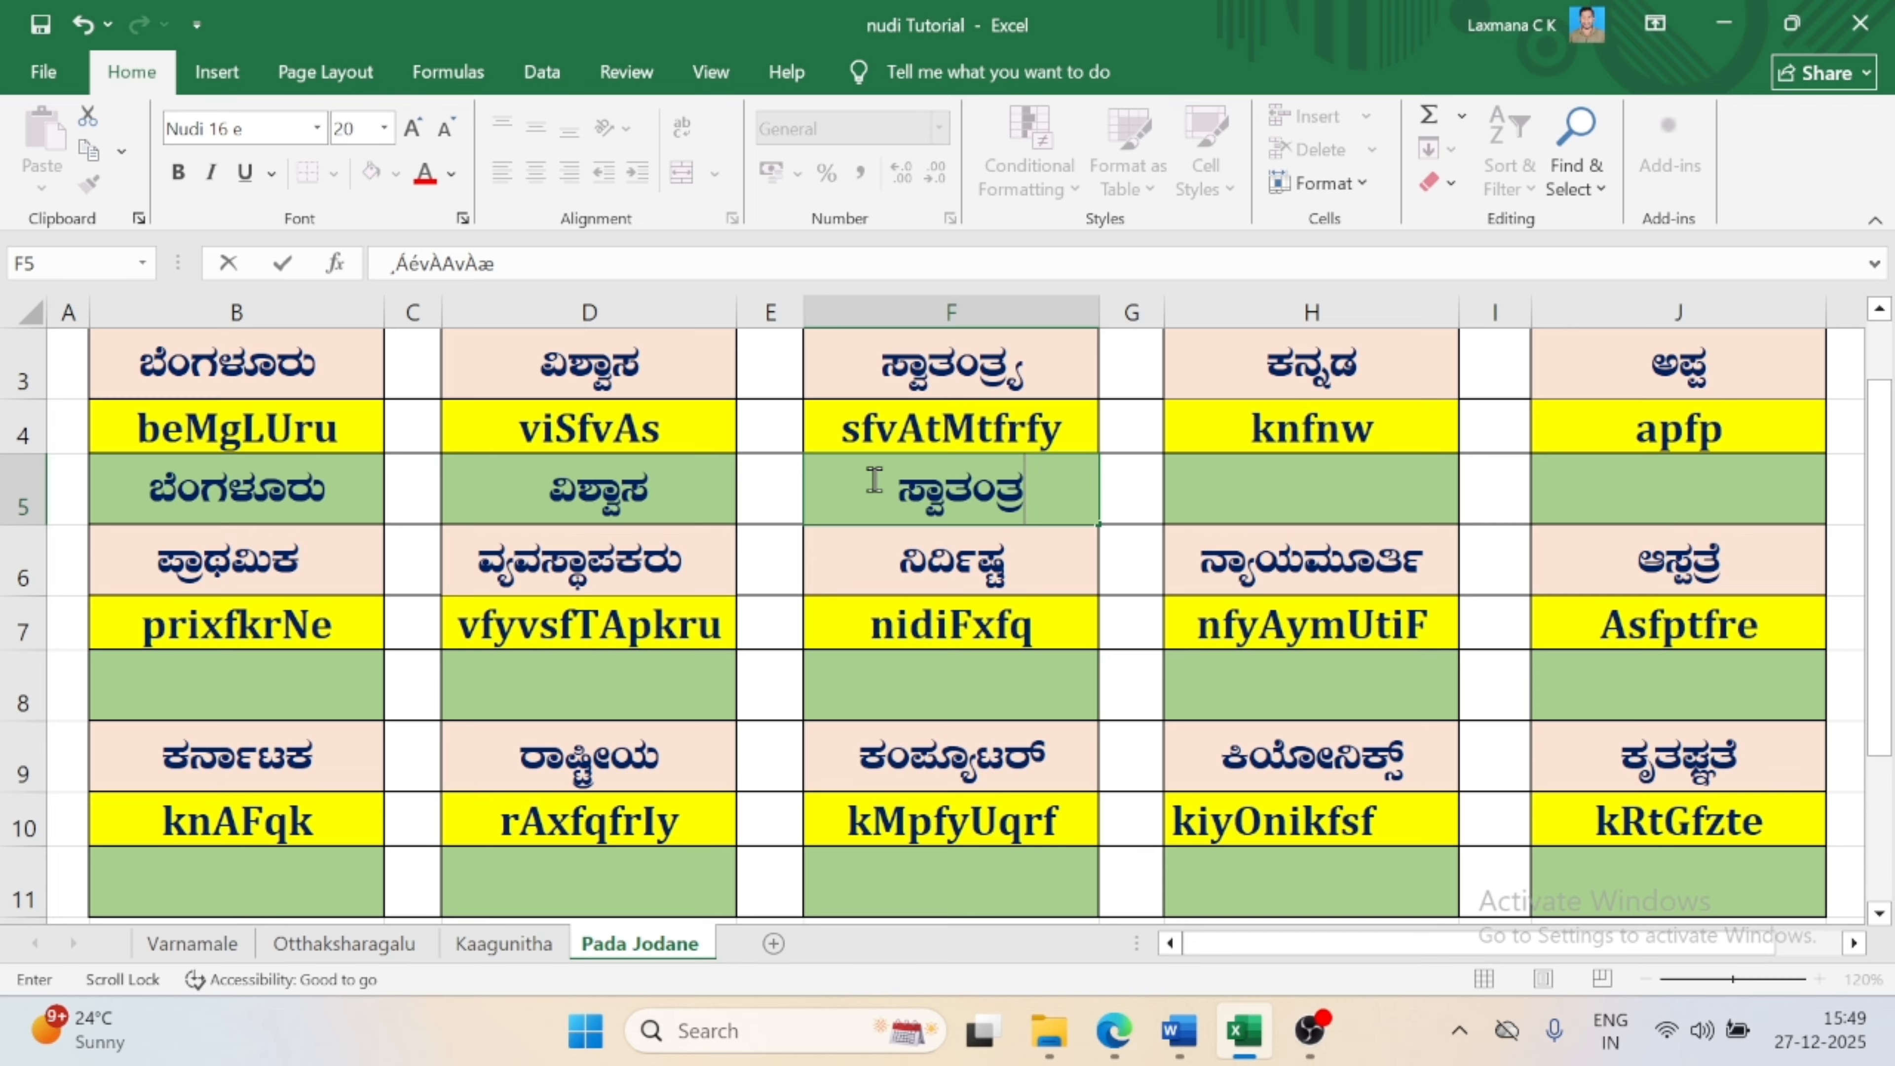
text(f)
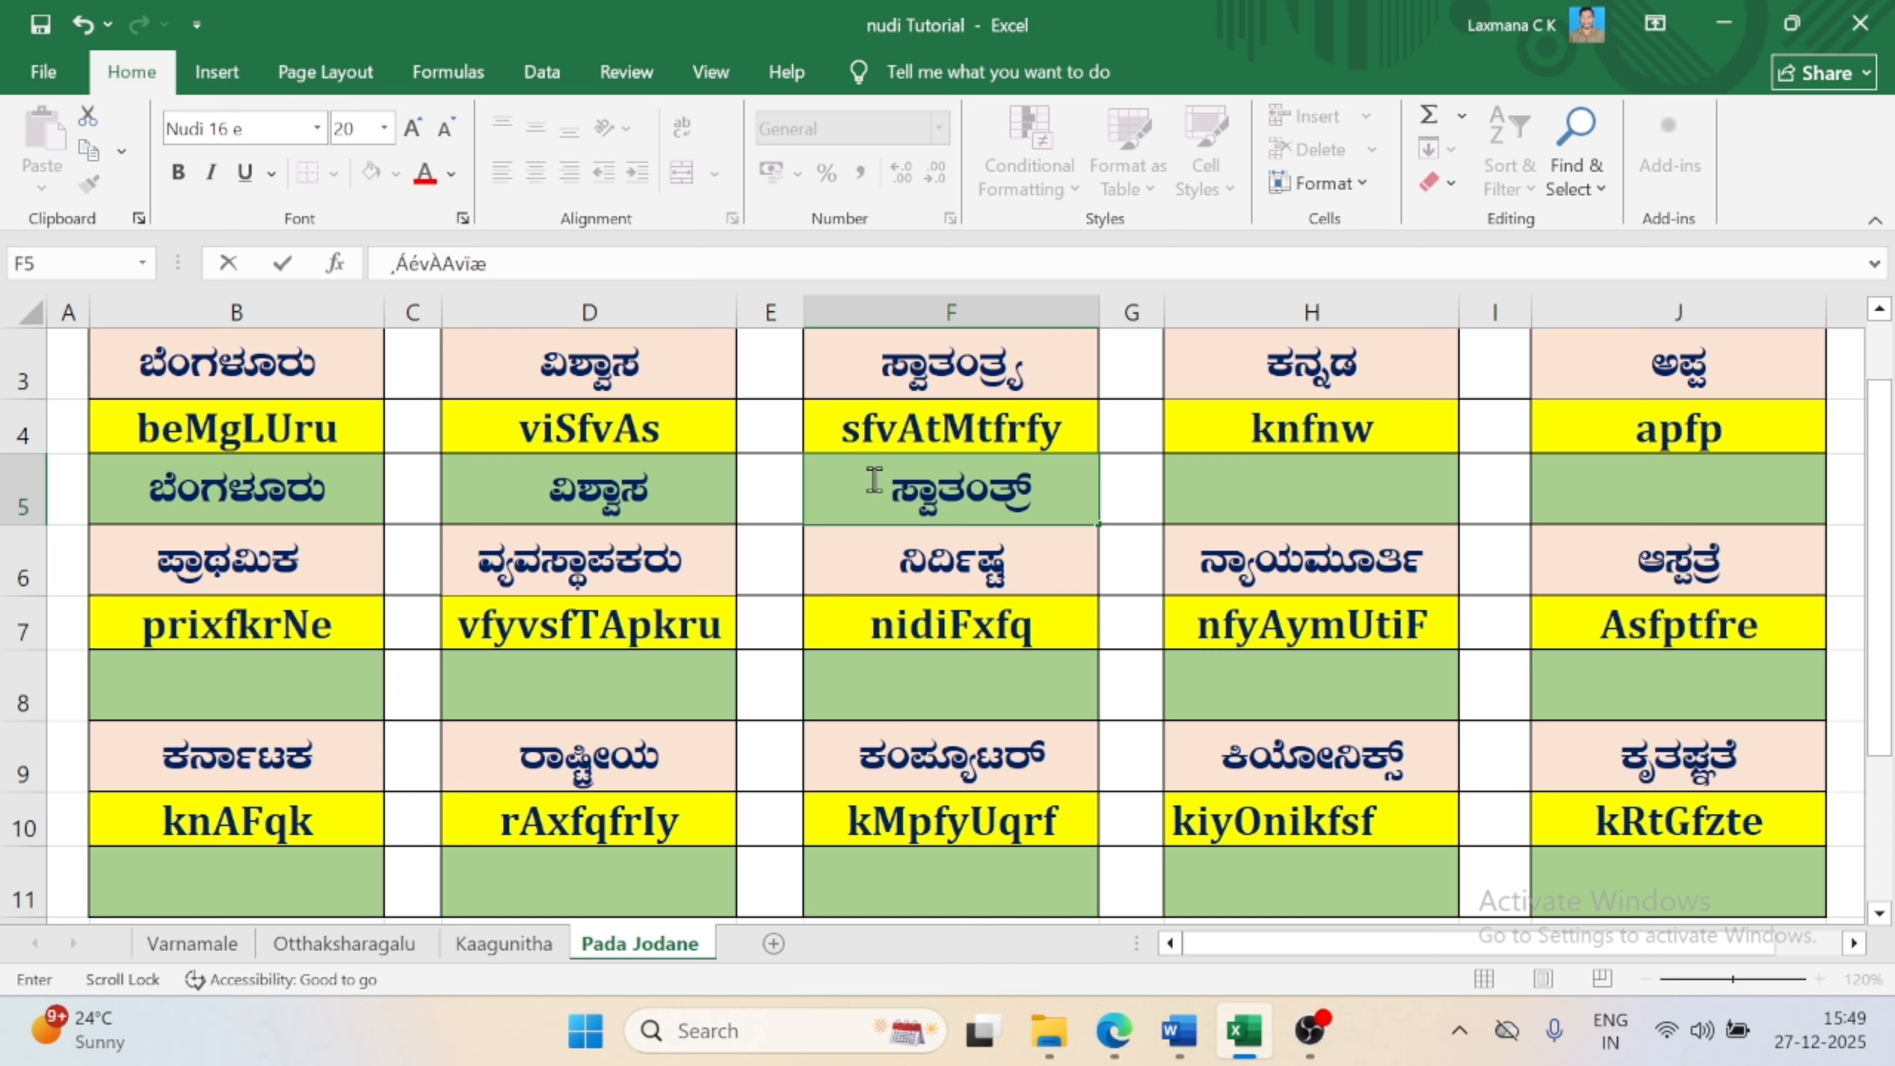
text(y)
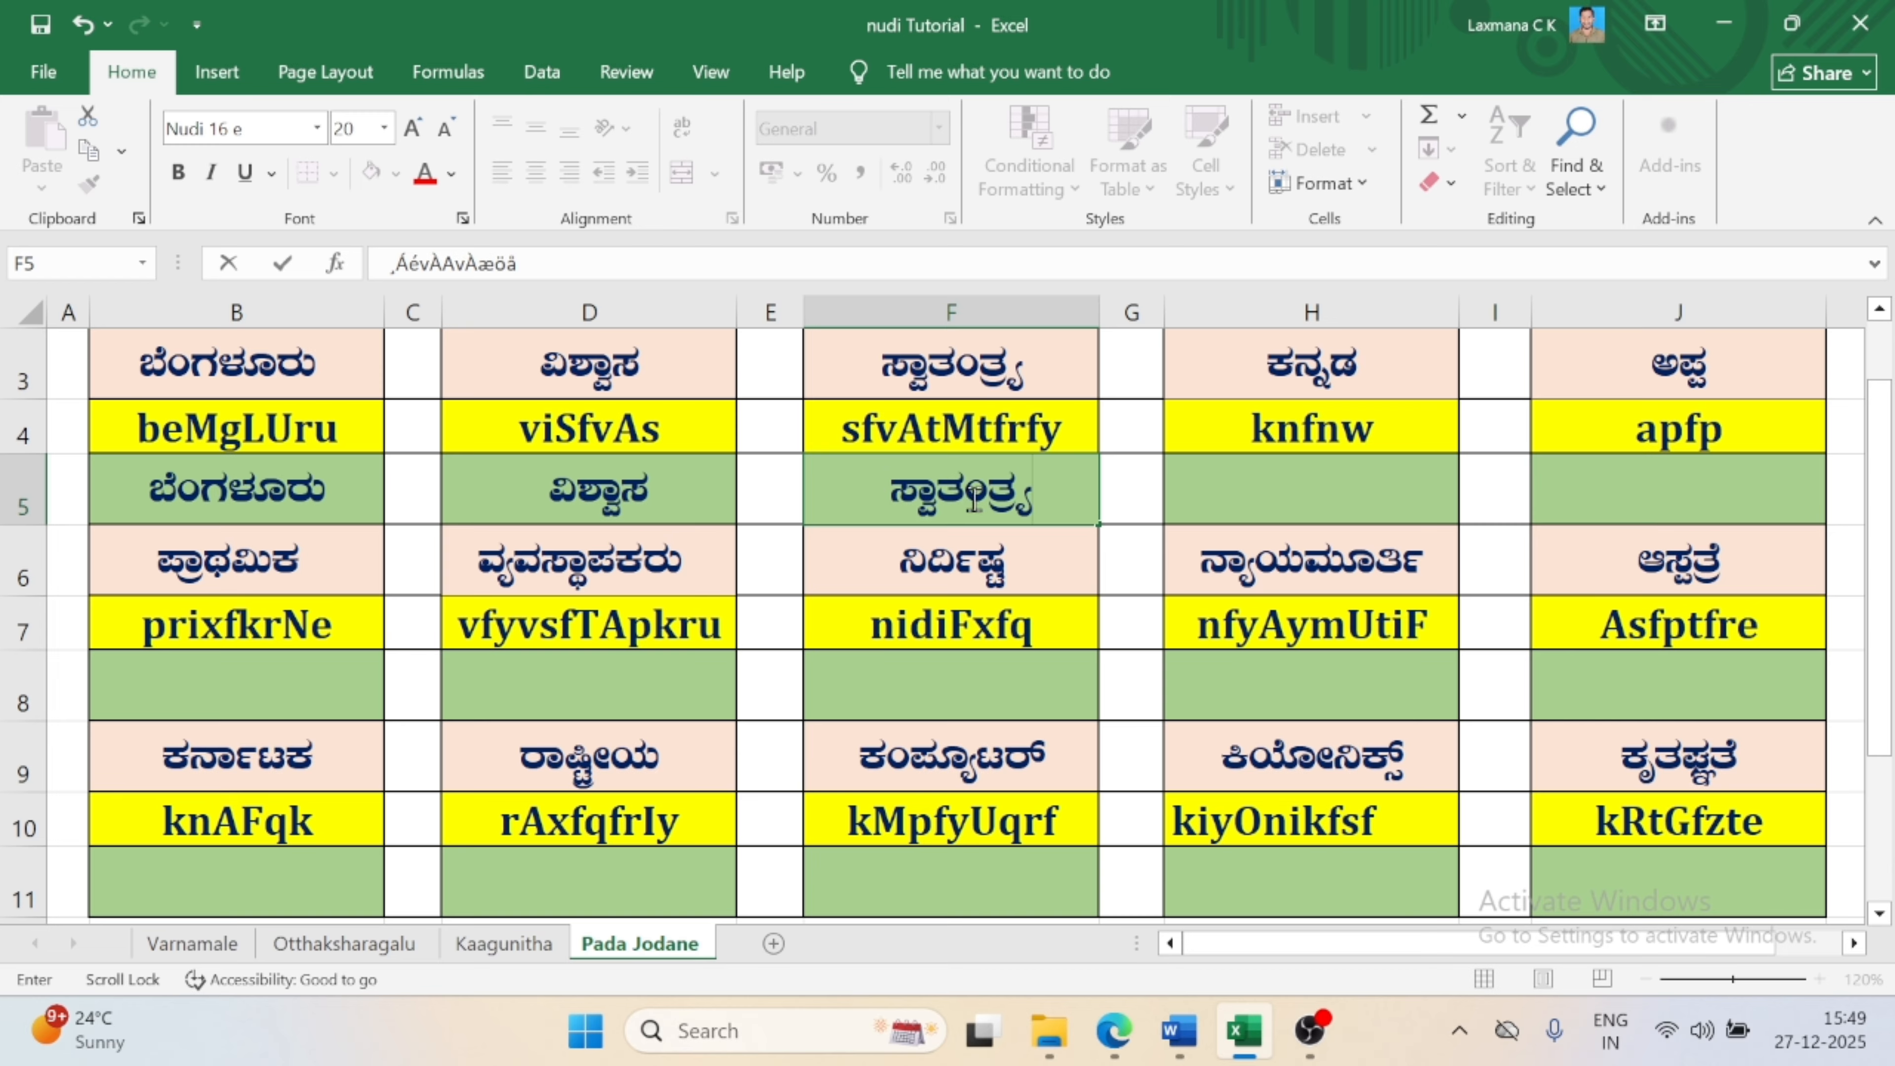
- Enter the Kannada word ಕನ್ನಡ in cell H5, following the transliteration knfnw
double_click(1235, 487)
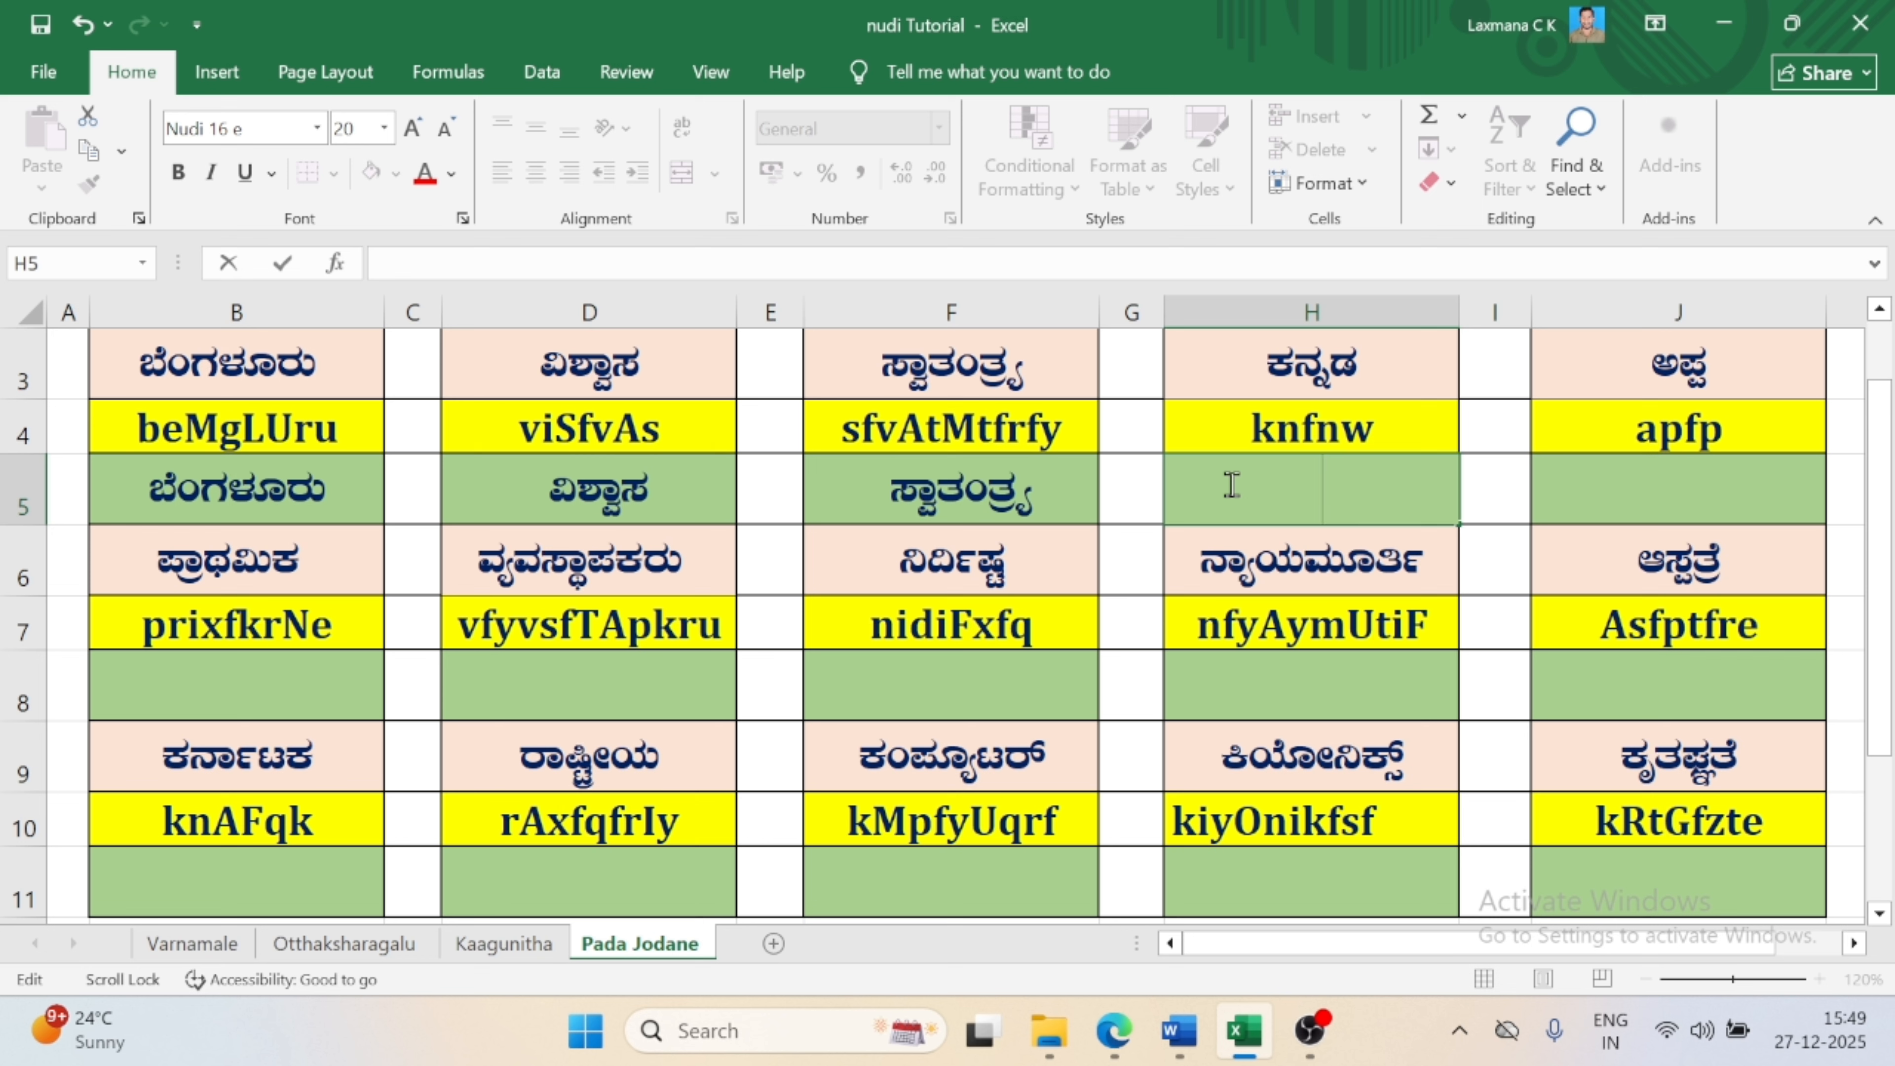
text(kn)
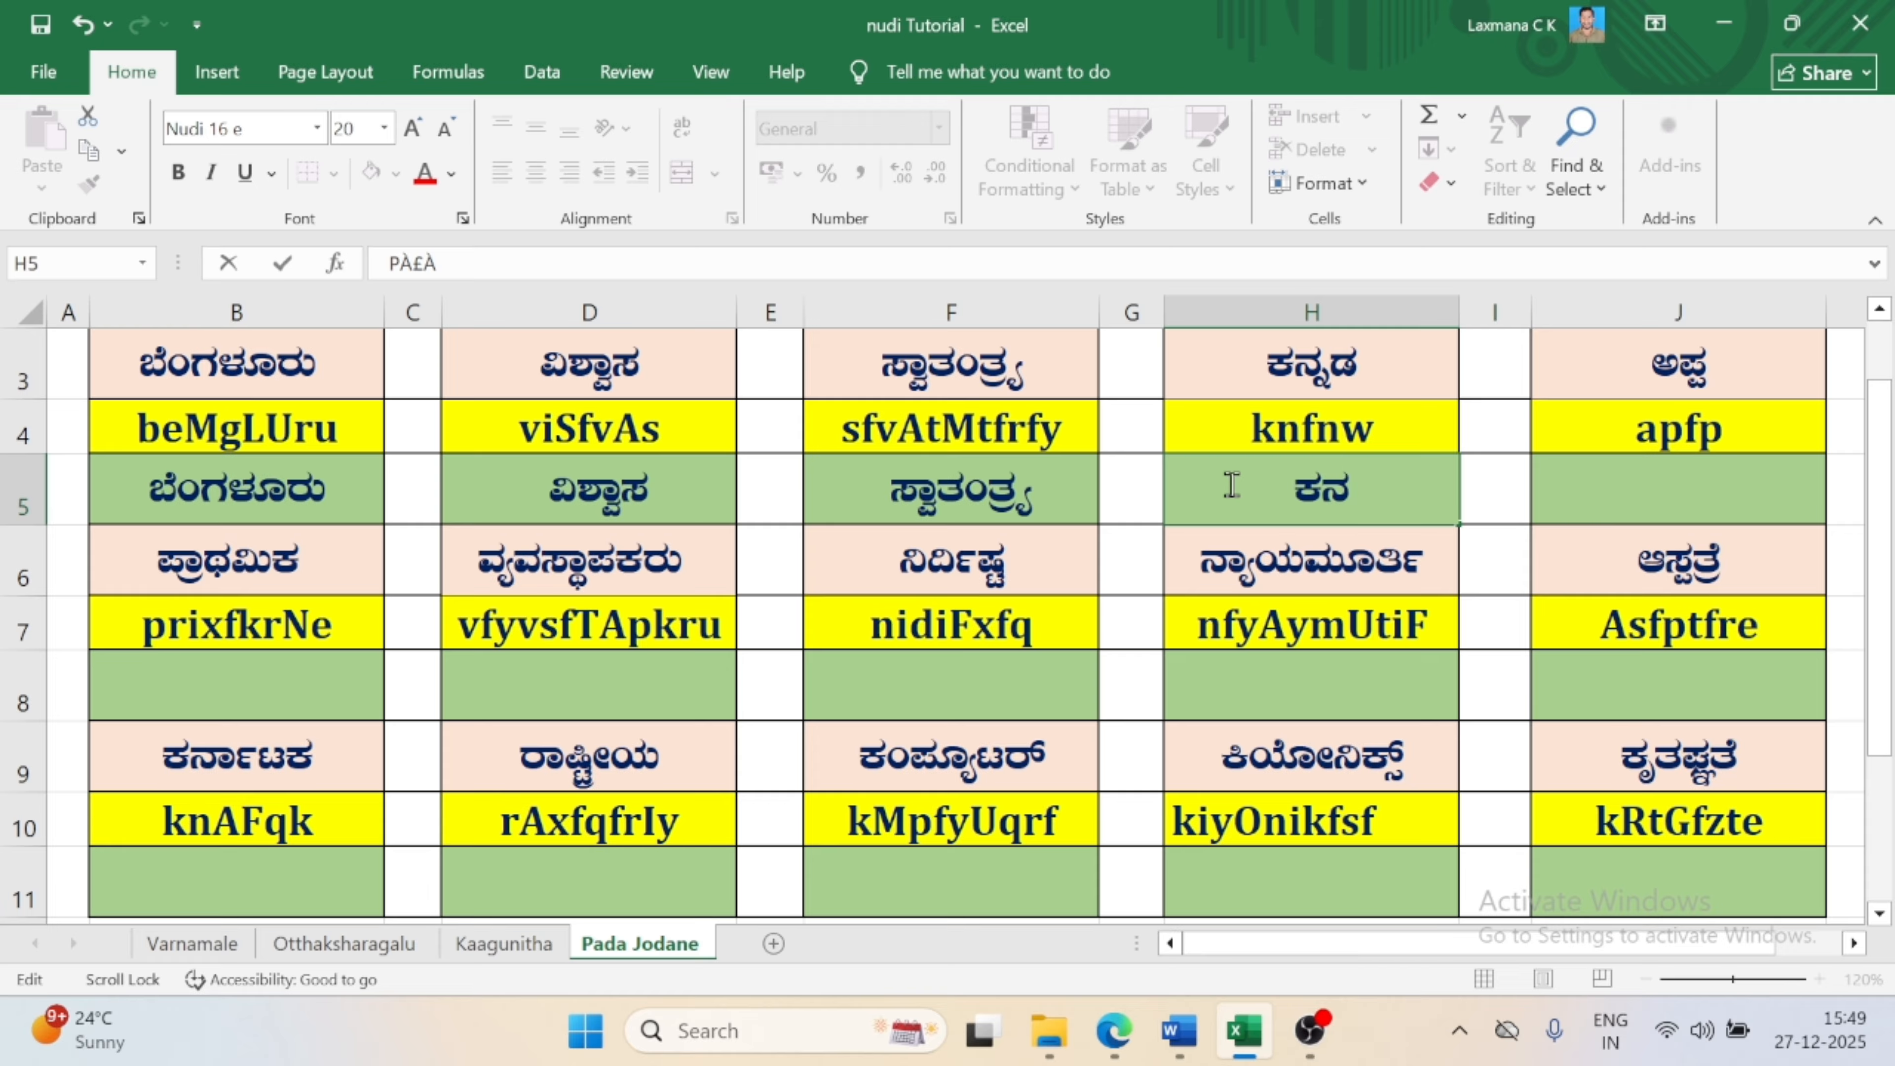
text(fnw)
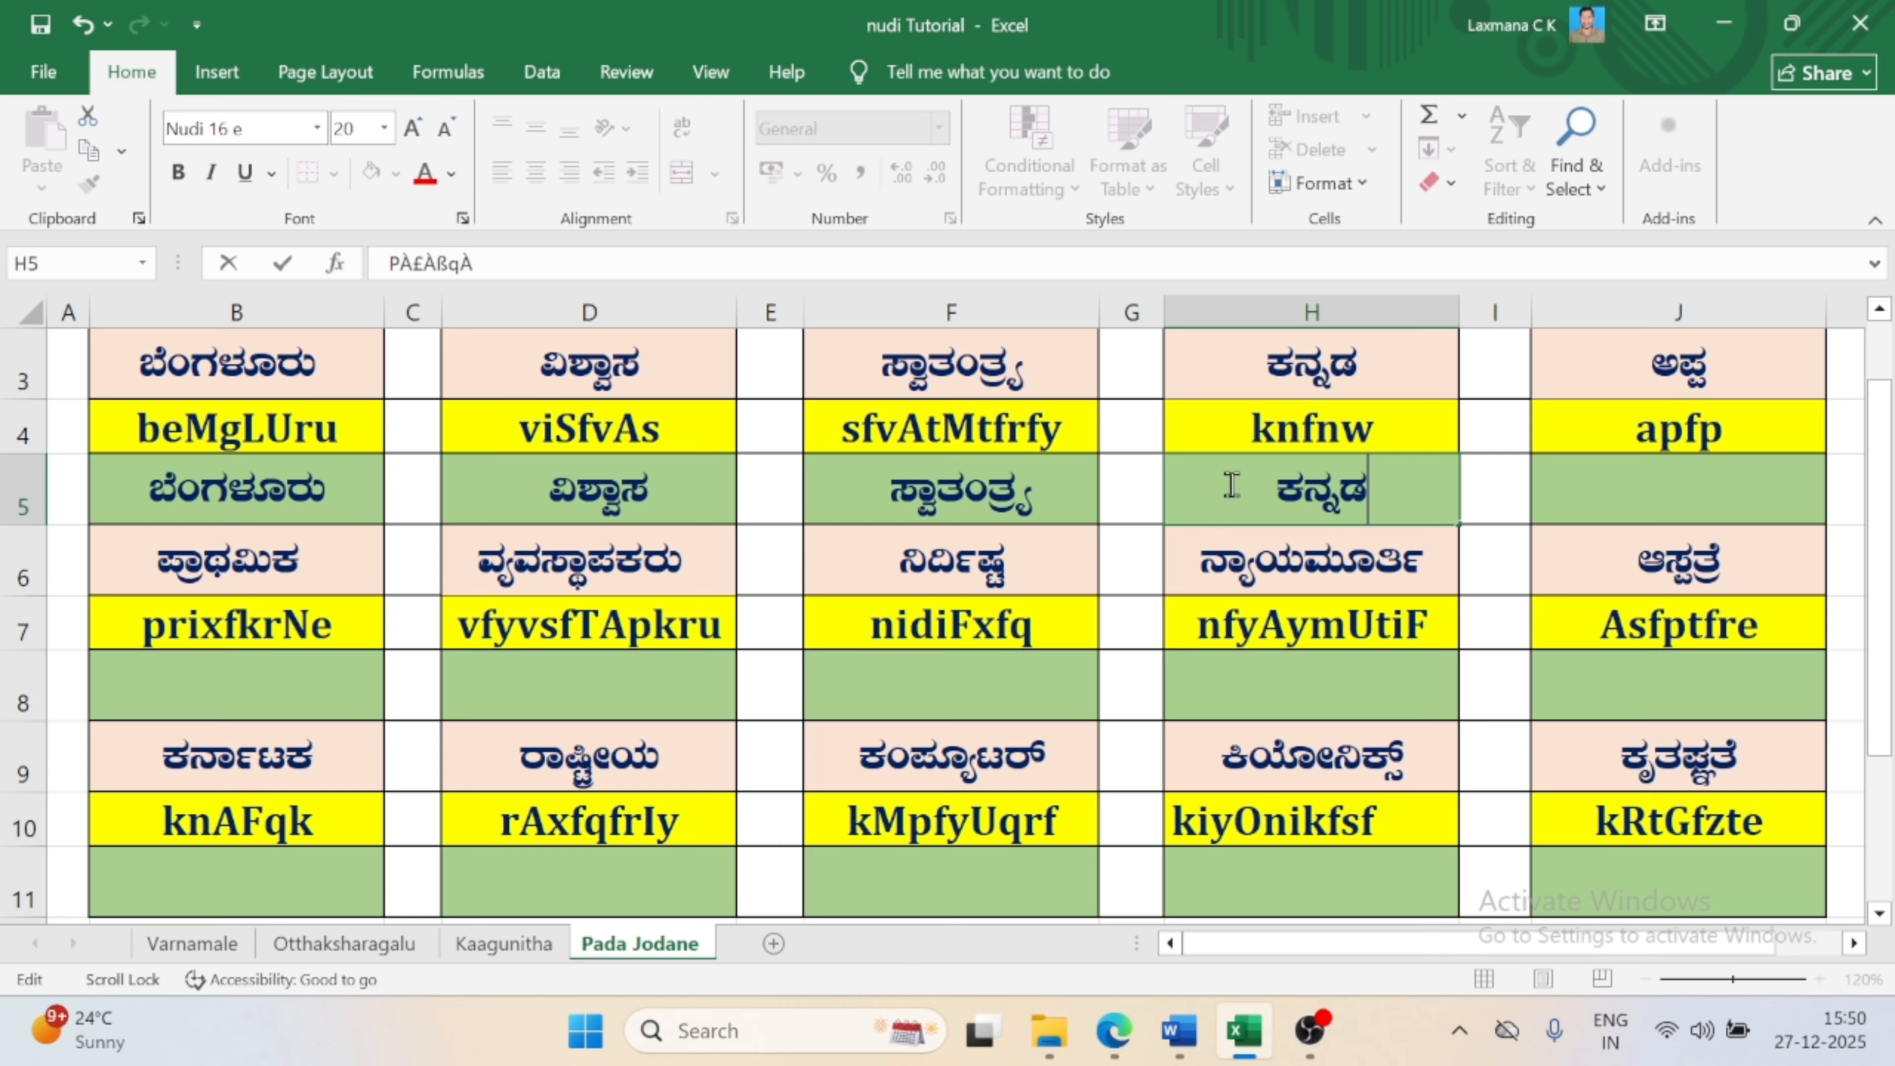
key(Tab)
key(Tab)
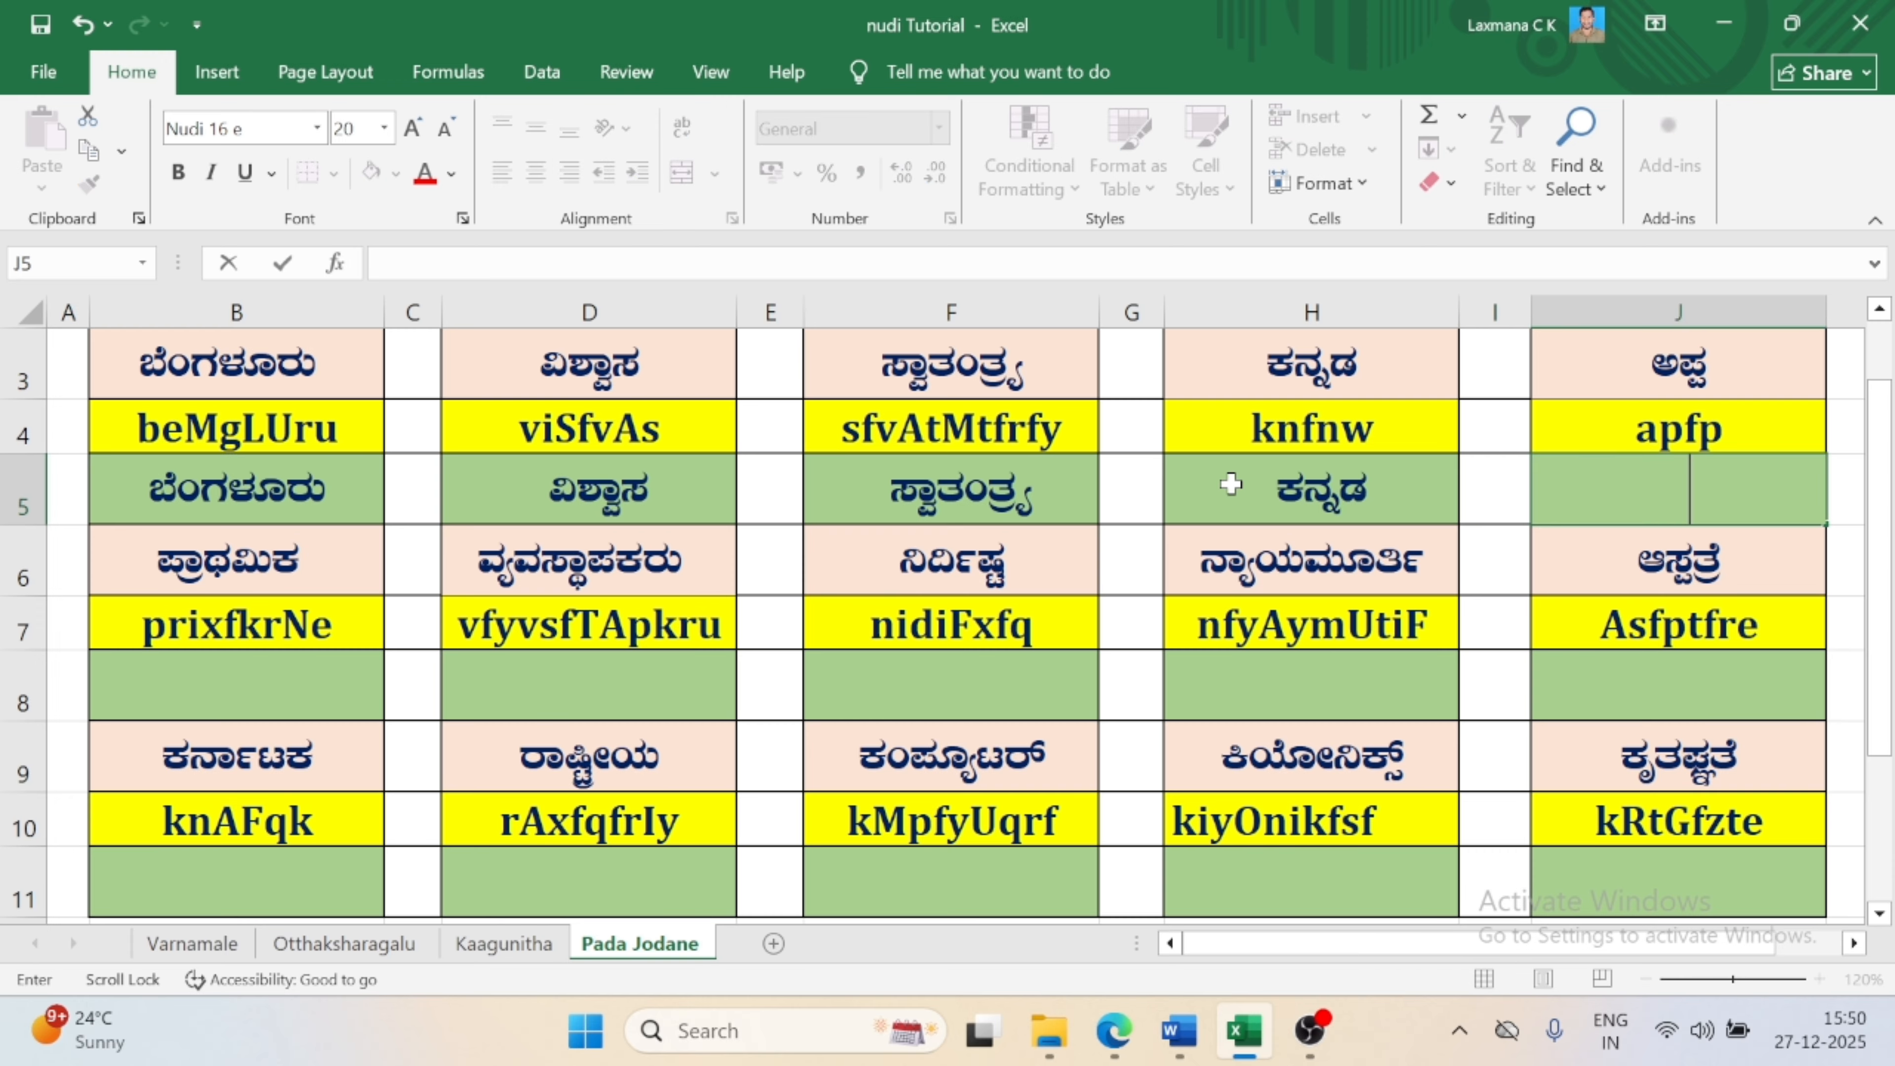
- Enter the Kannada word ಅಪ್ಪ in cell J5, following the transliteration apfp
text(C¥À)
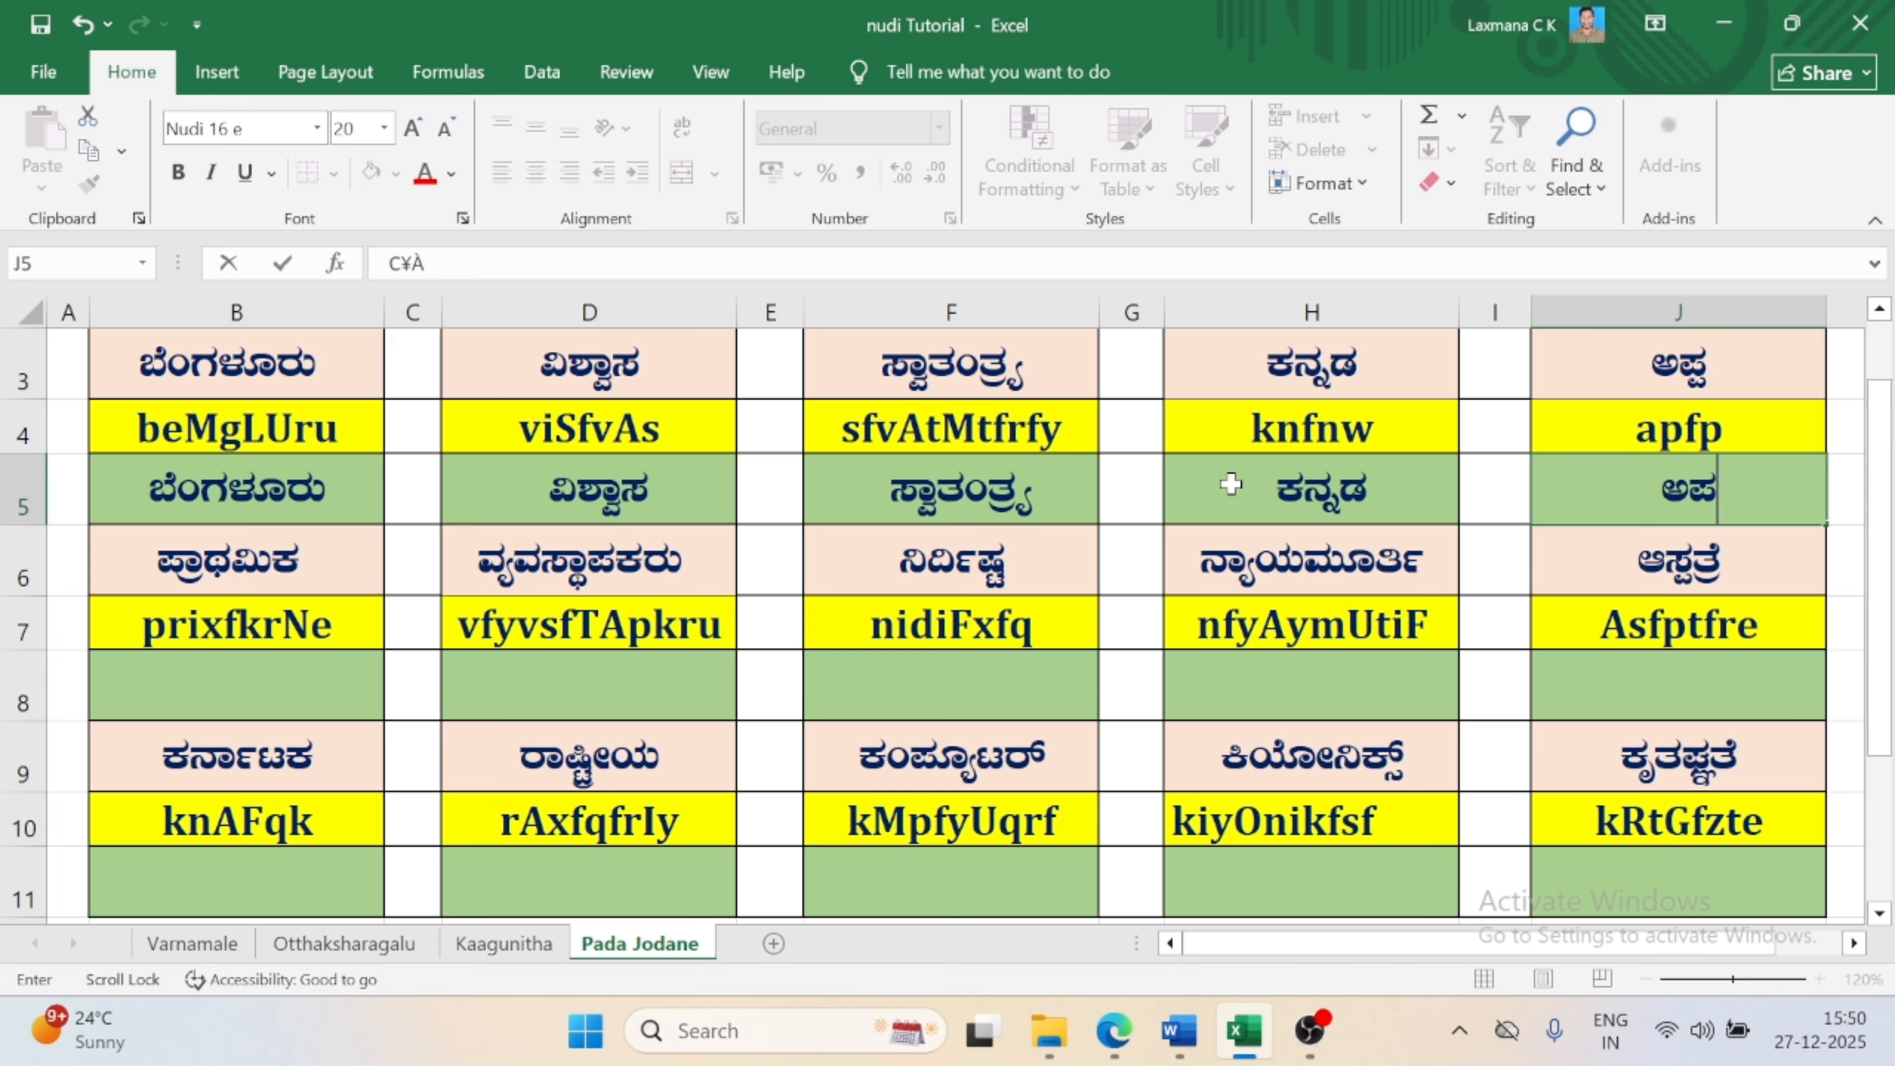
text(ï)
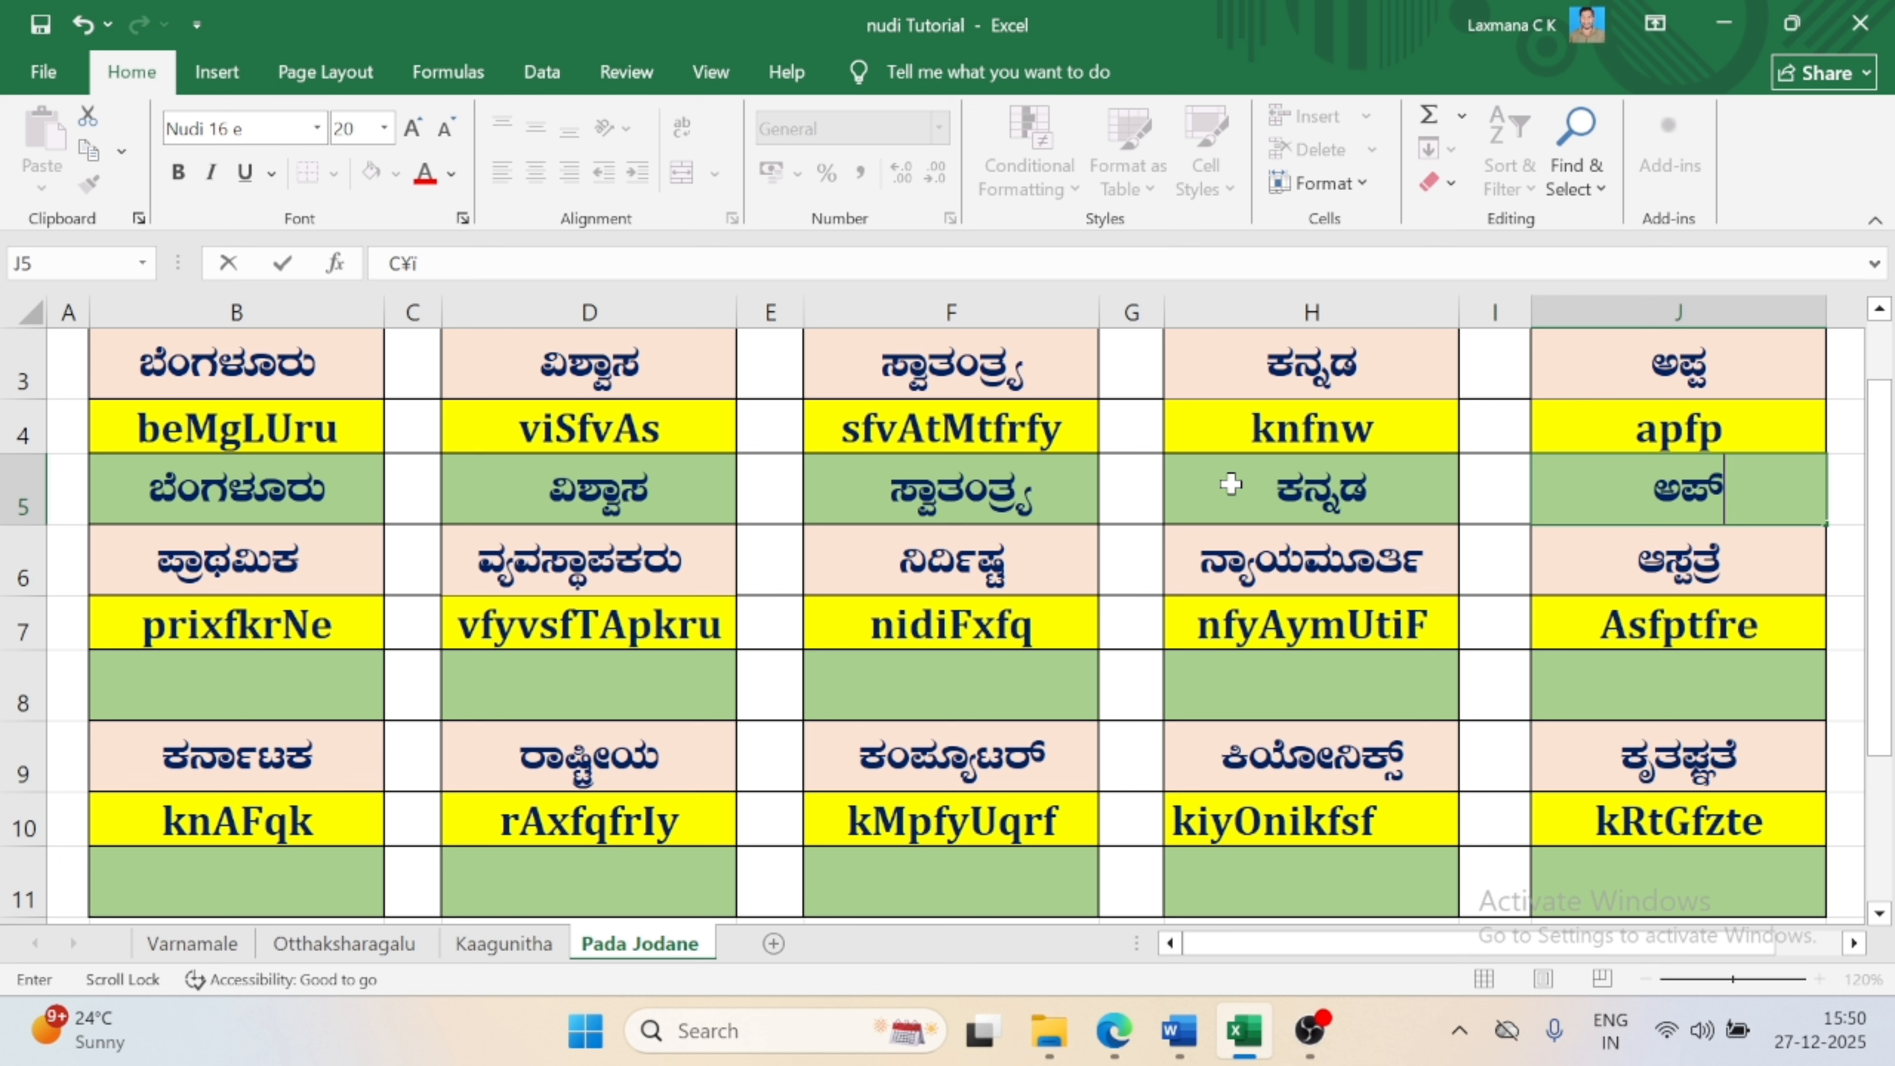
text(Àà)
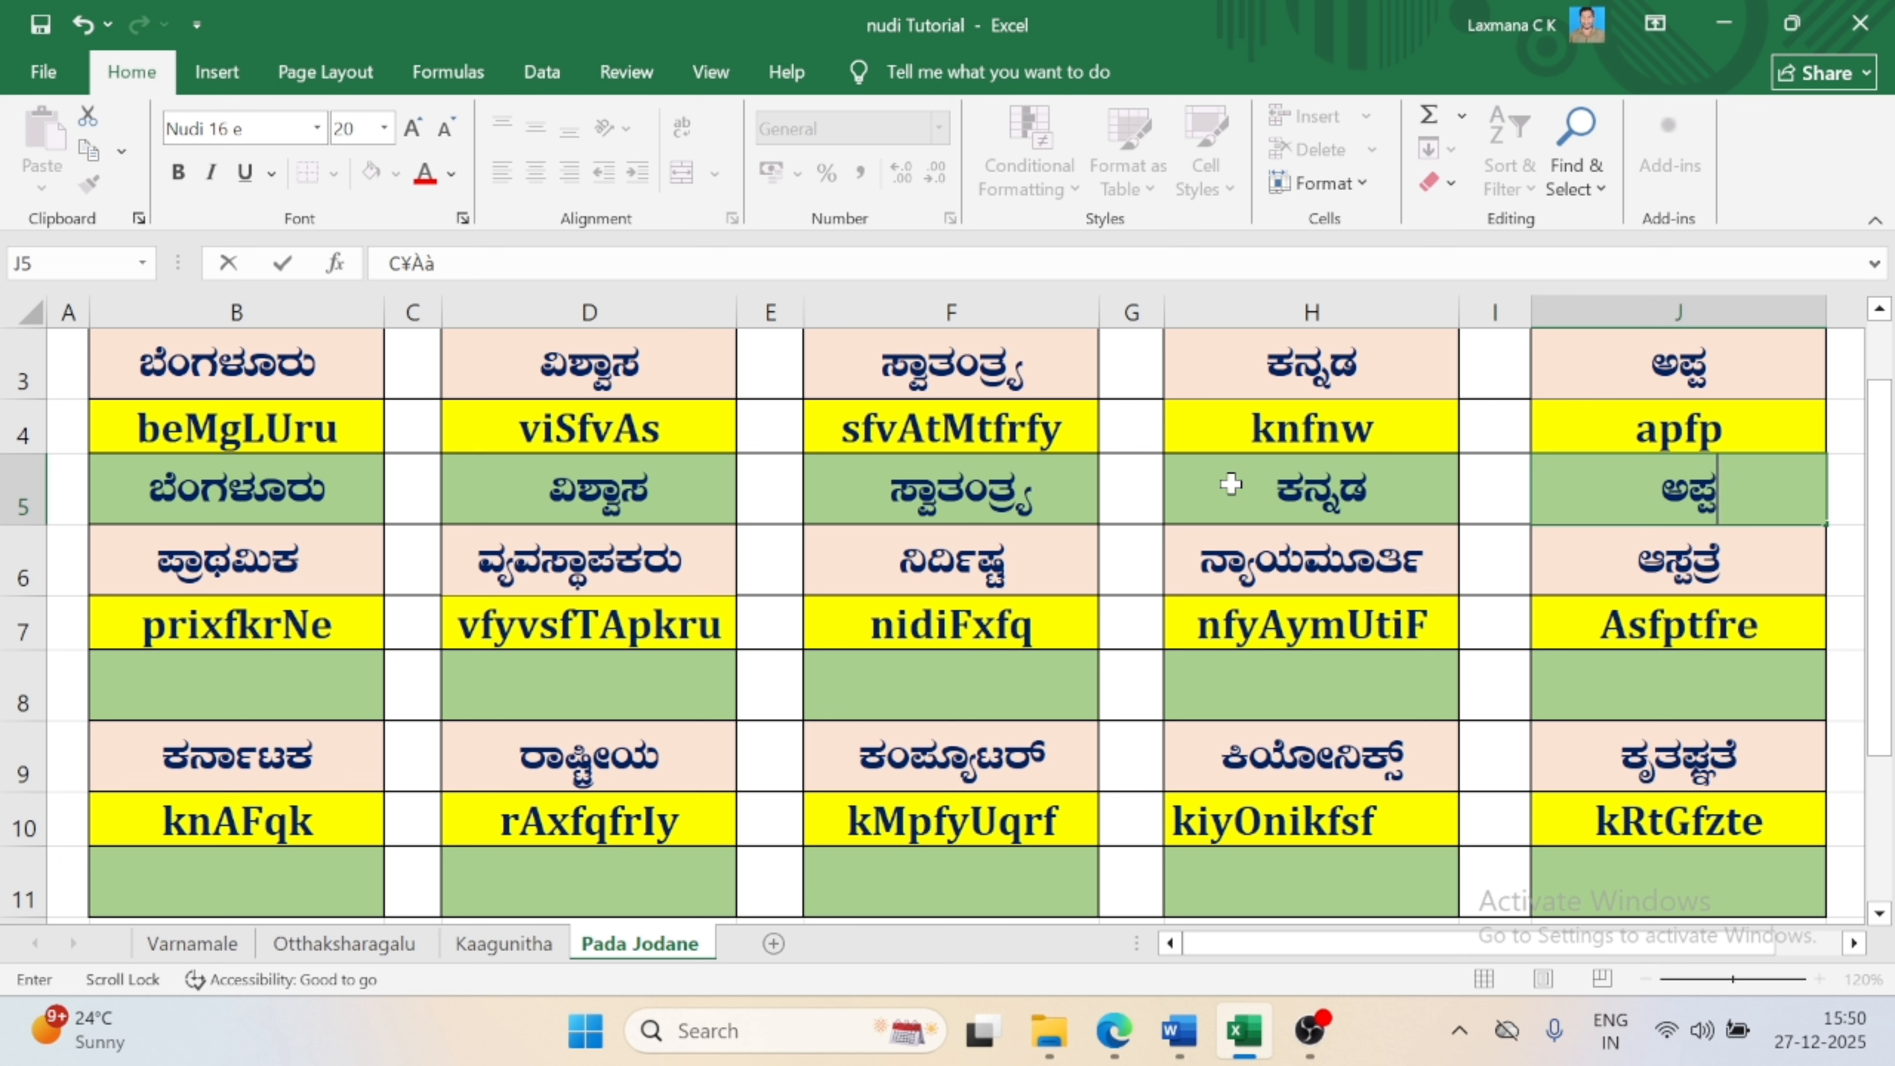
- Switch Kannada input on and enter the word ಪ್ರಾಥಮಿಕ in cell B8, following the transliteration pfrATmik
click(290, 687)
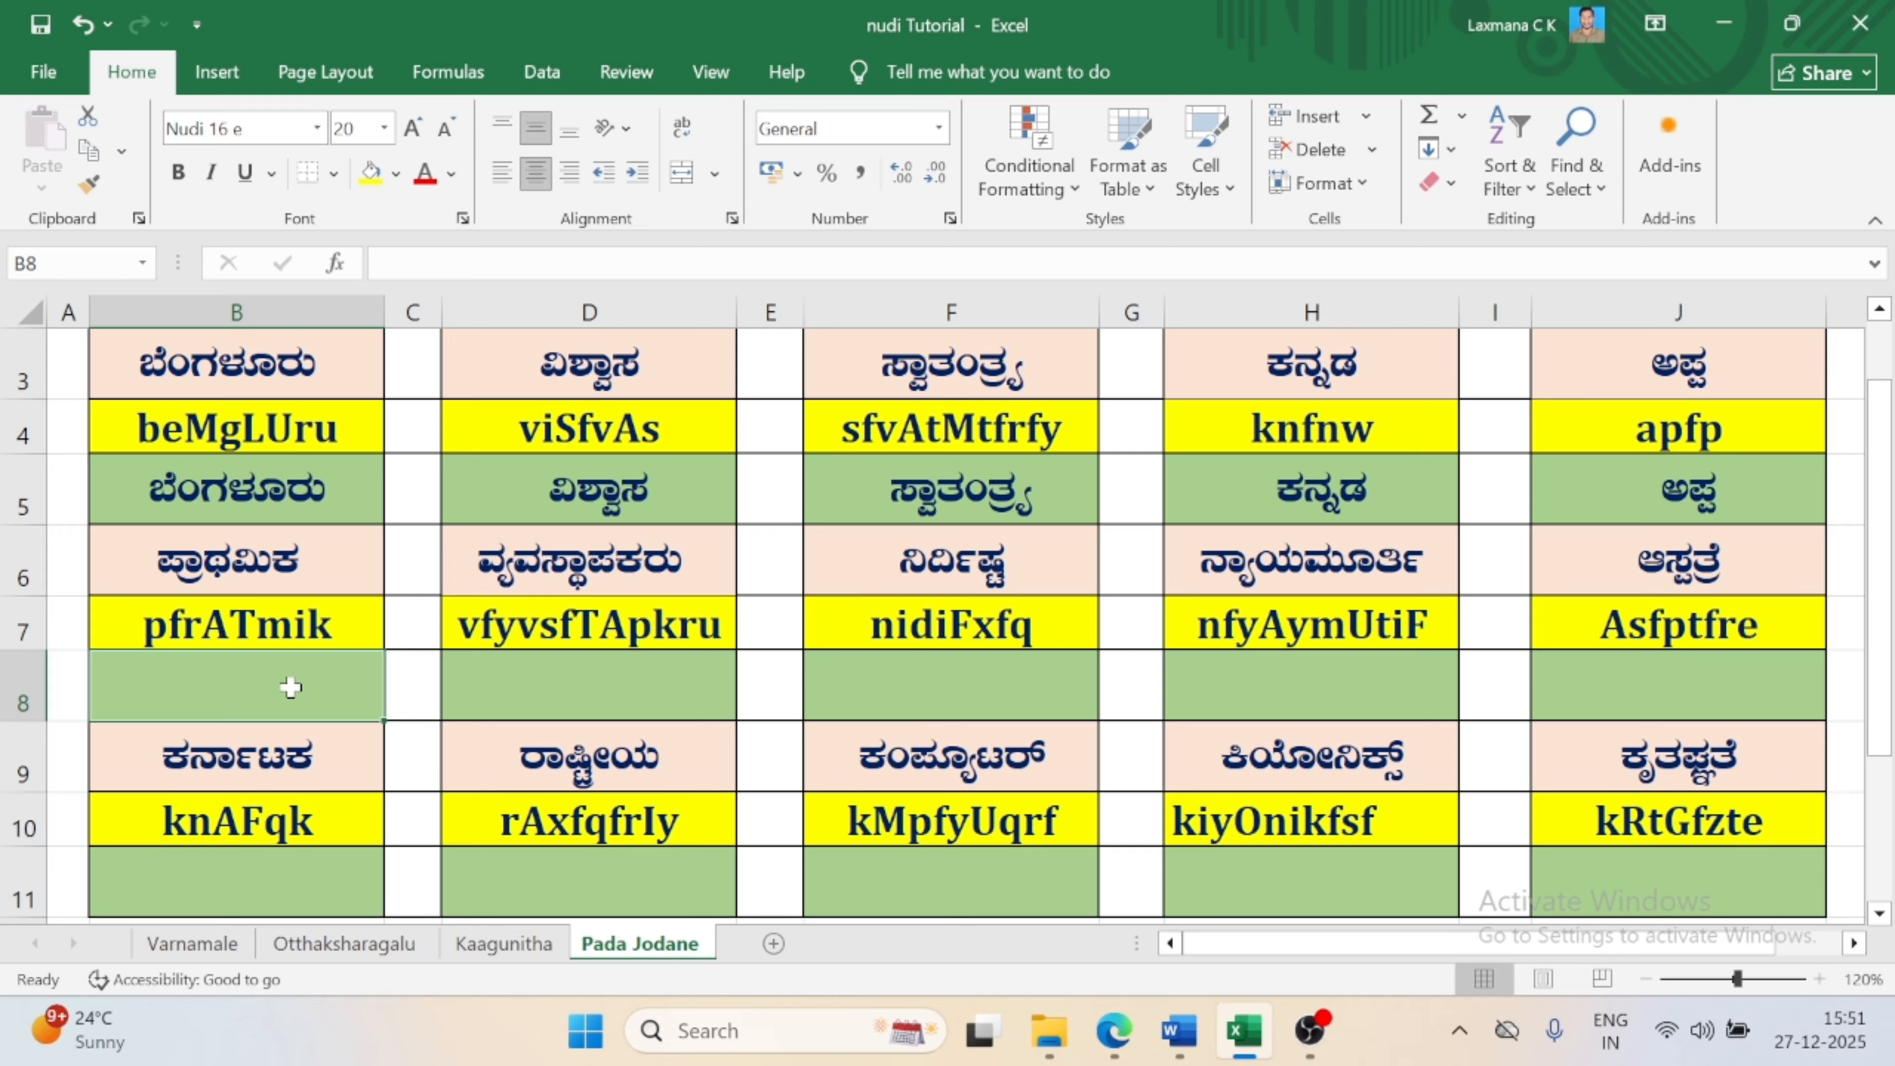
double_click(290, 687)
key(Scroll_Lock)
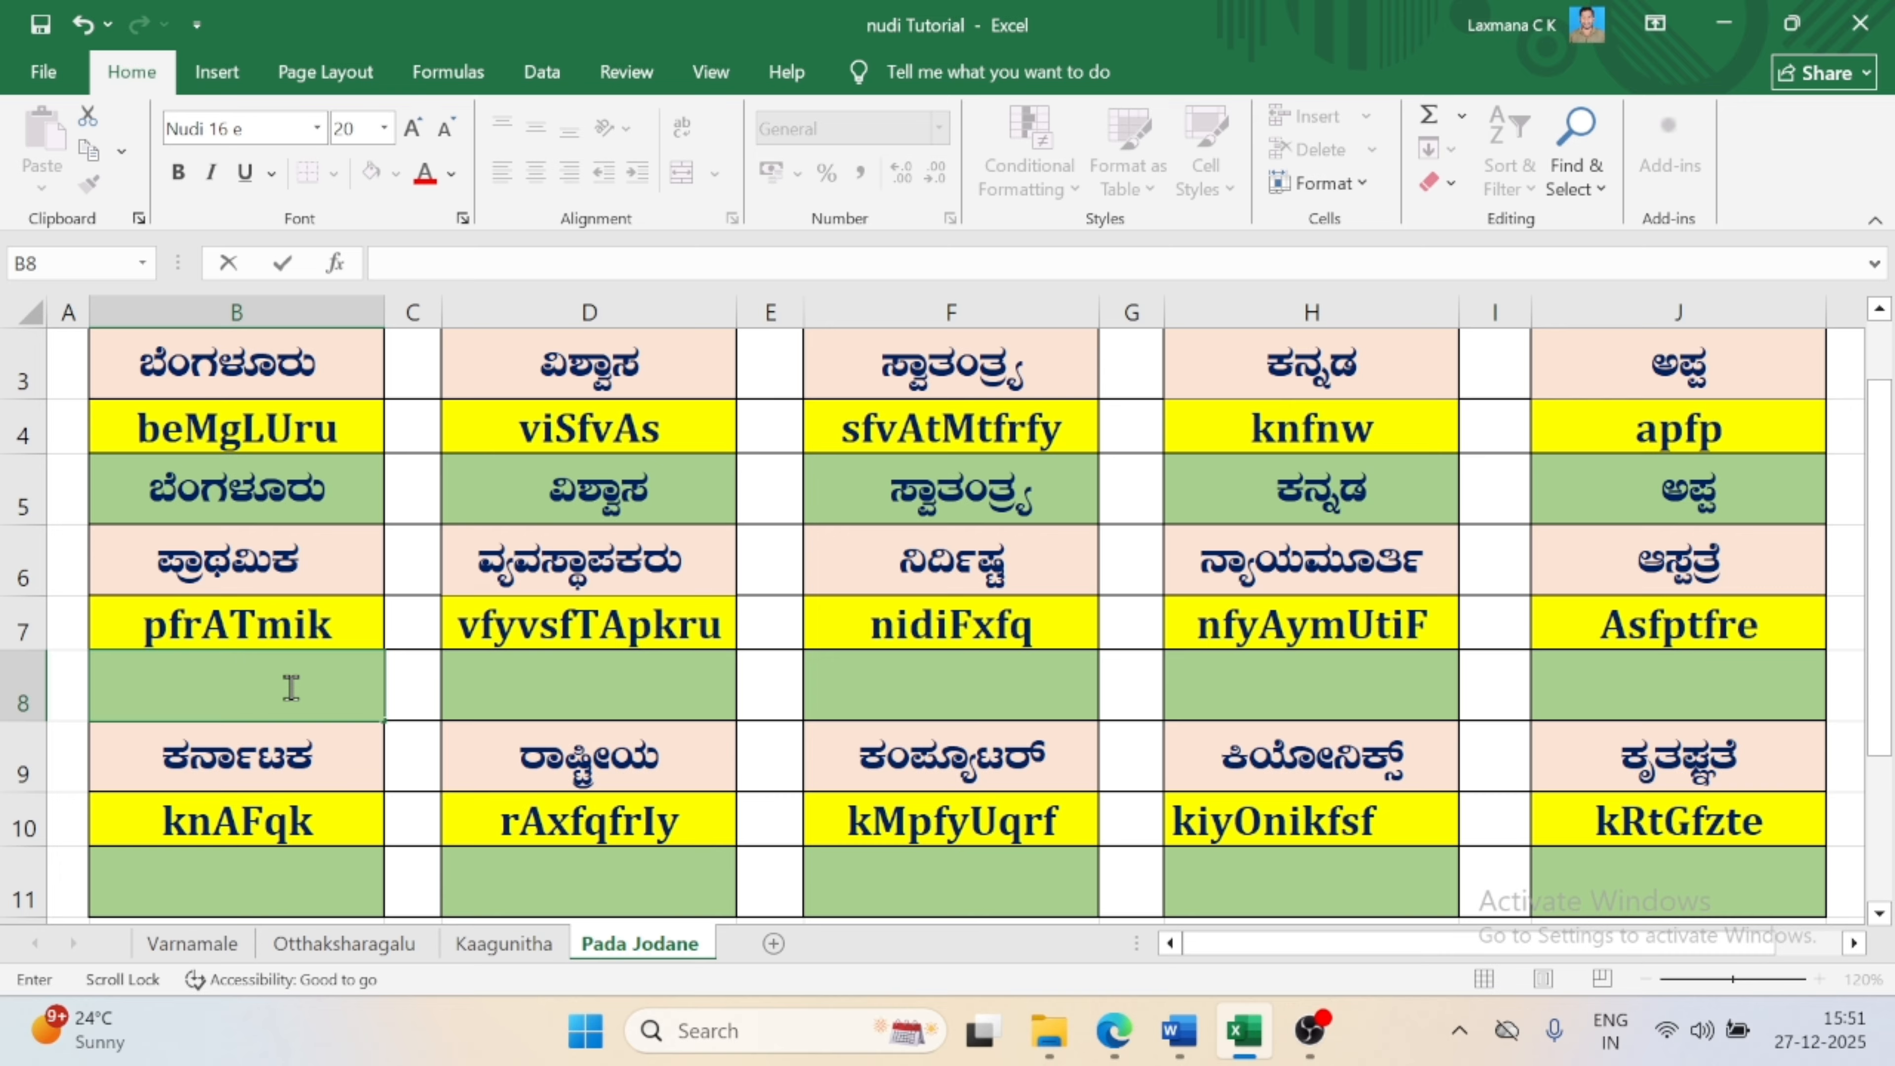
text(p)
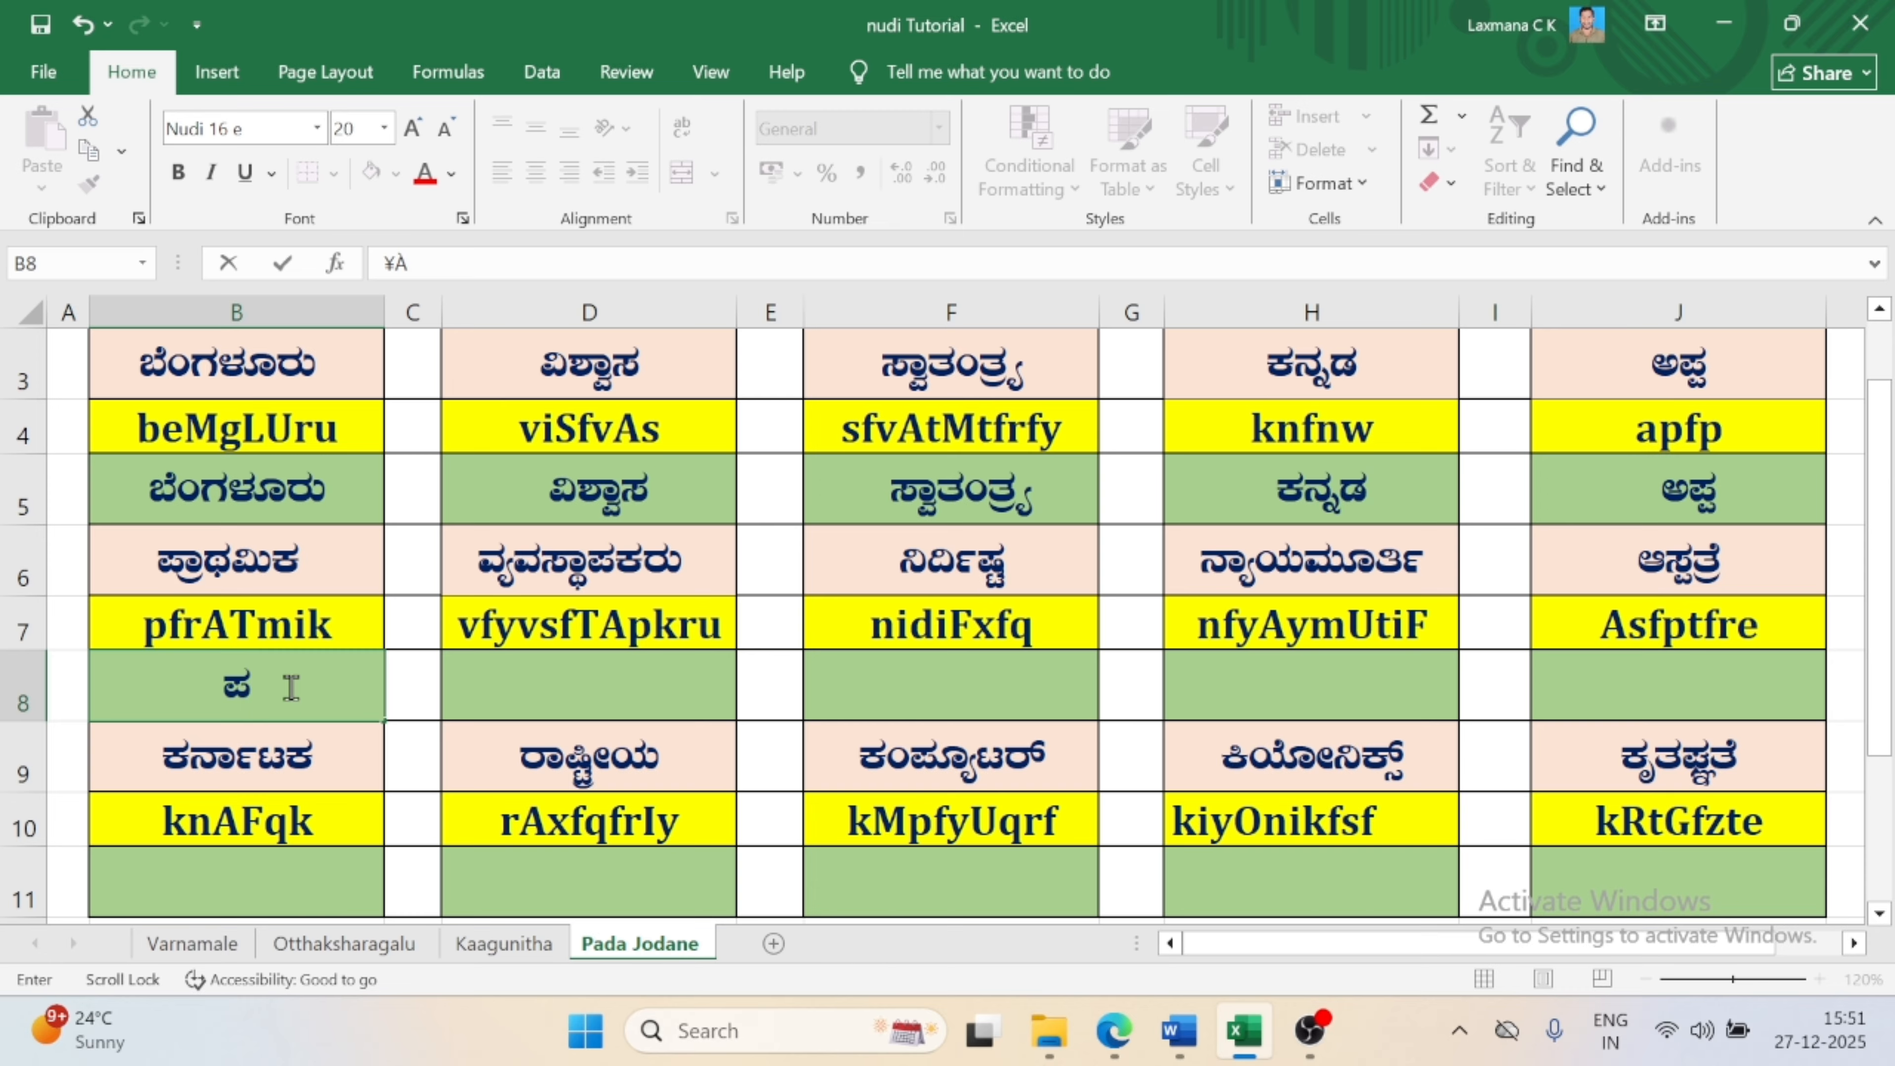
text(f)
text(rA)
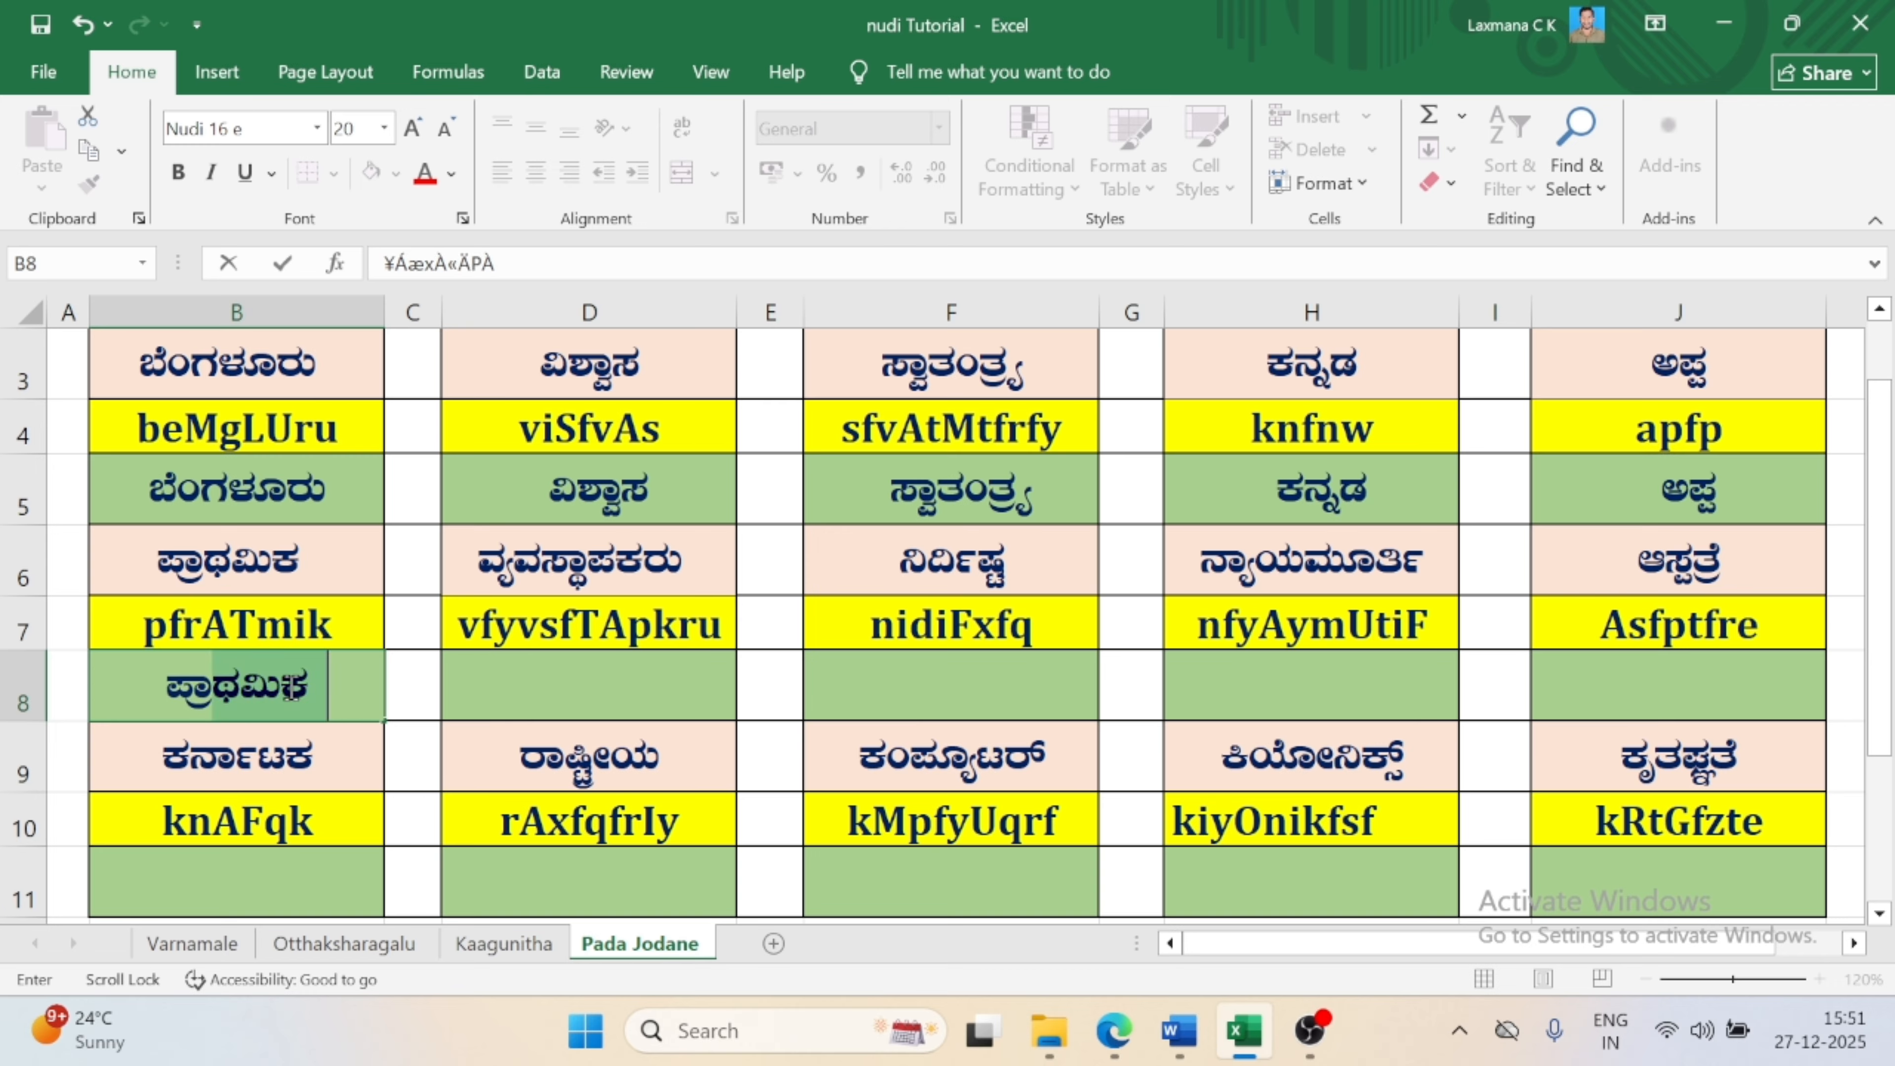
click(292, 686)
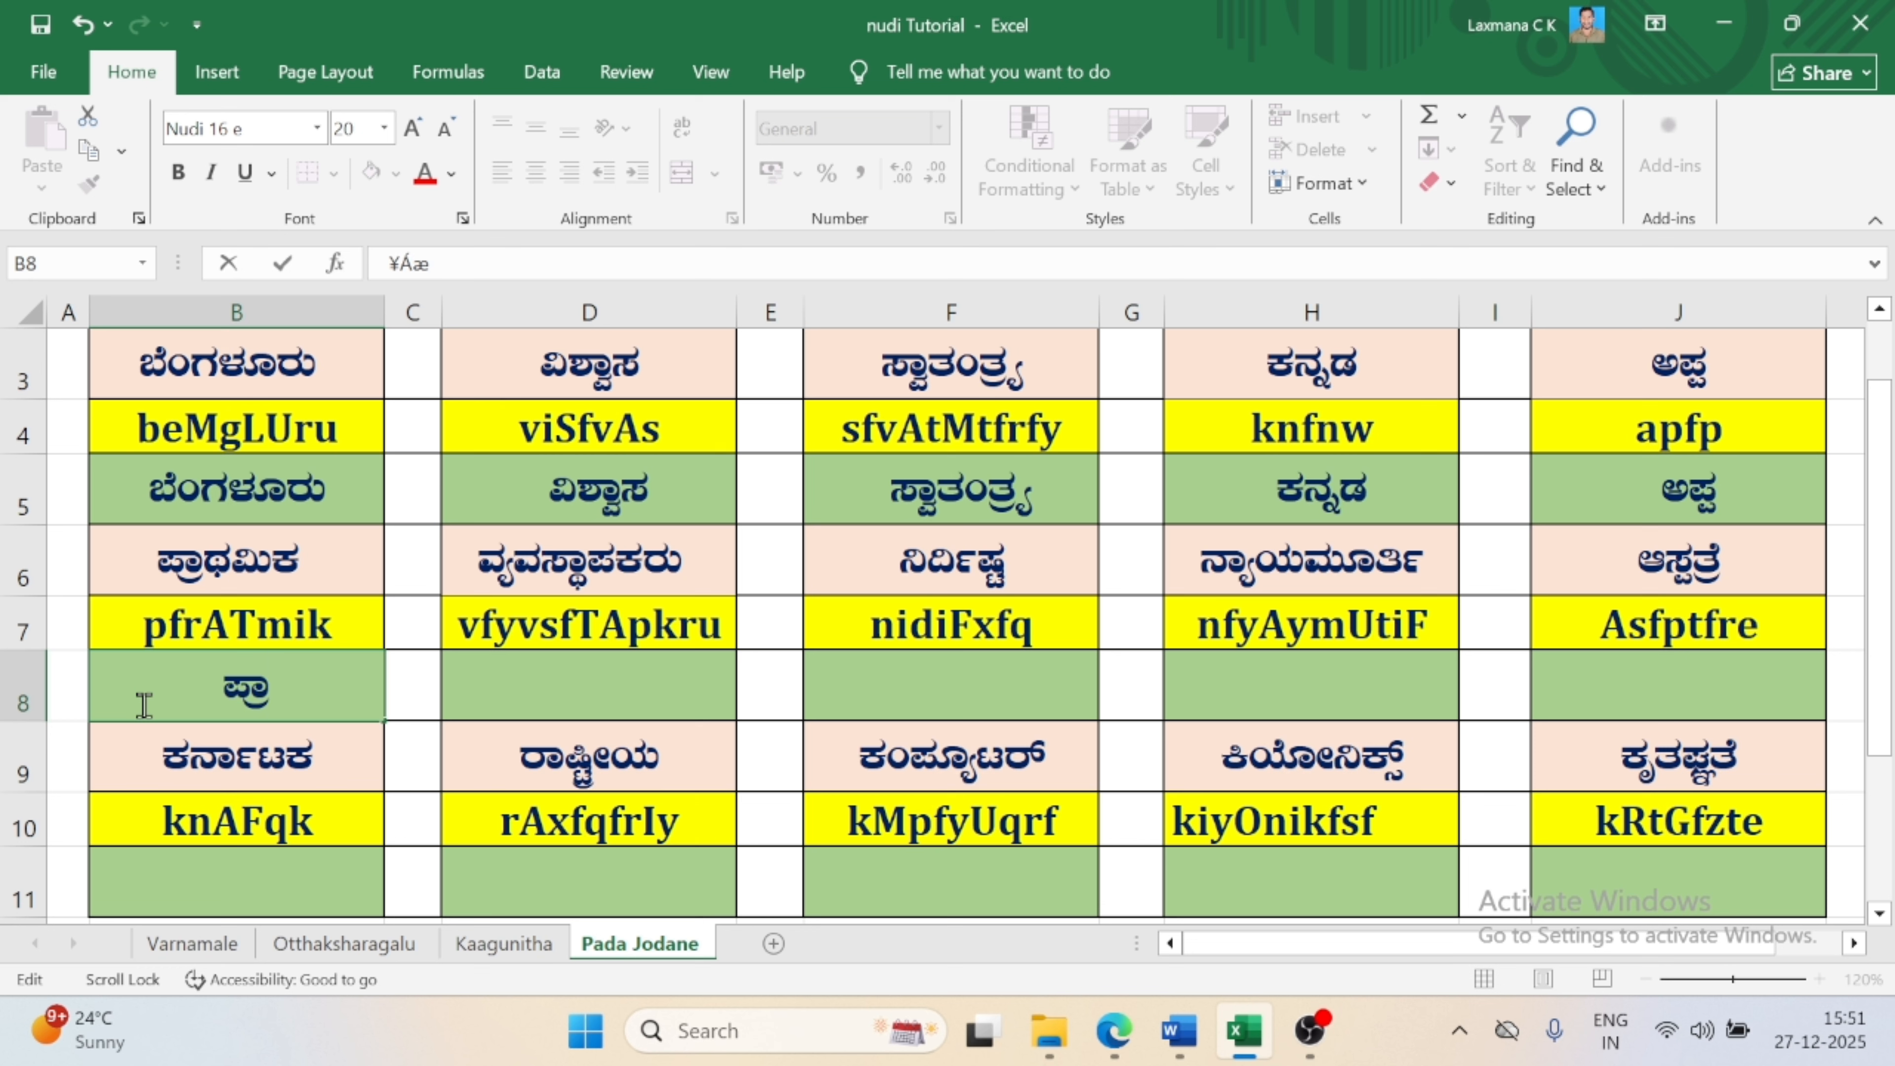
text(T)
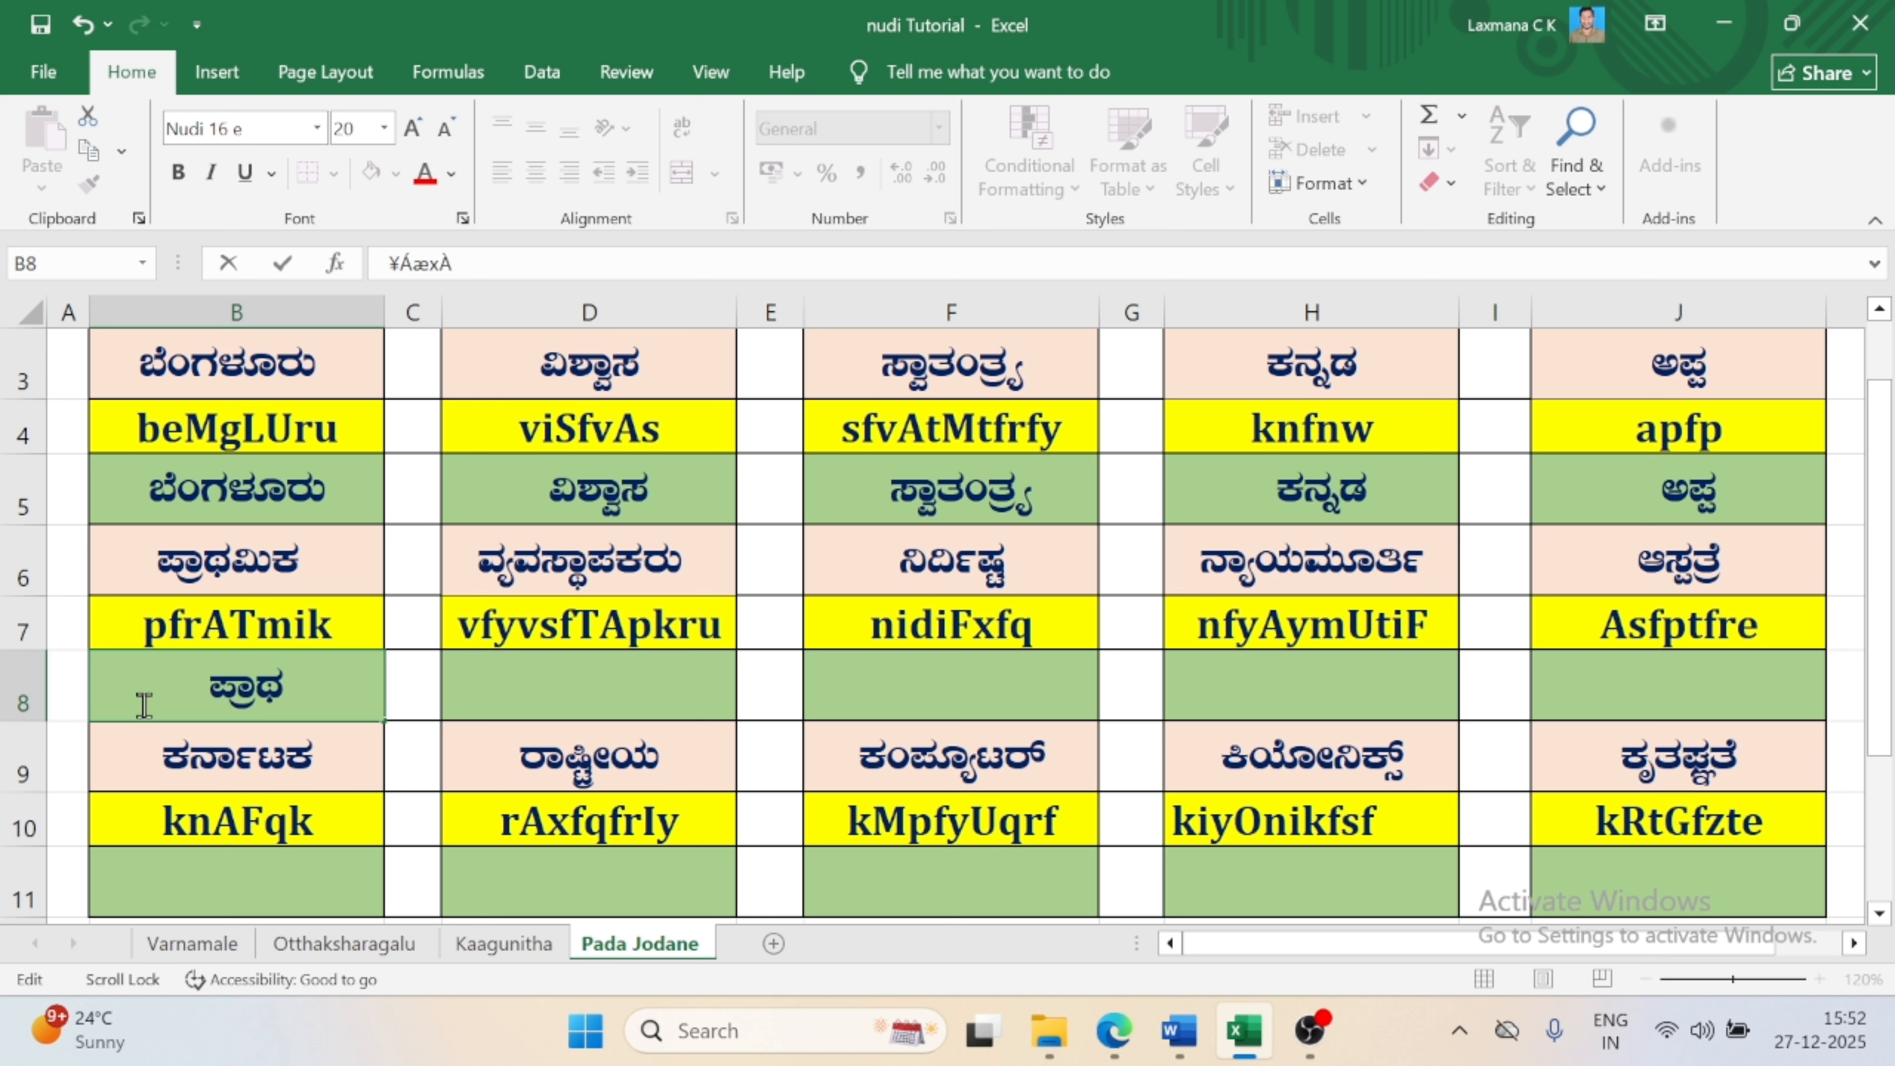
text(m)
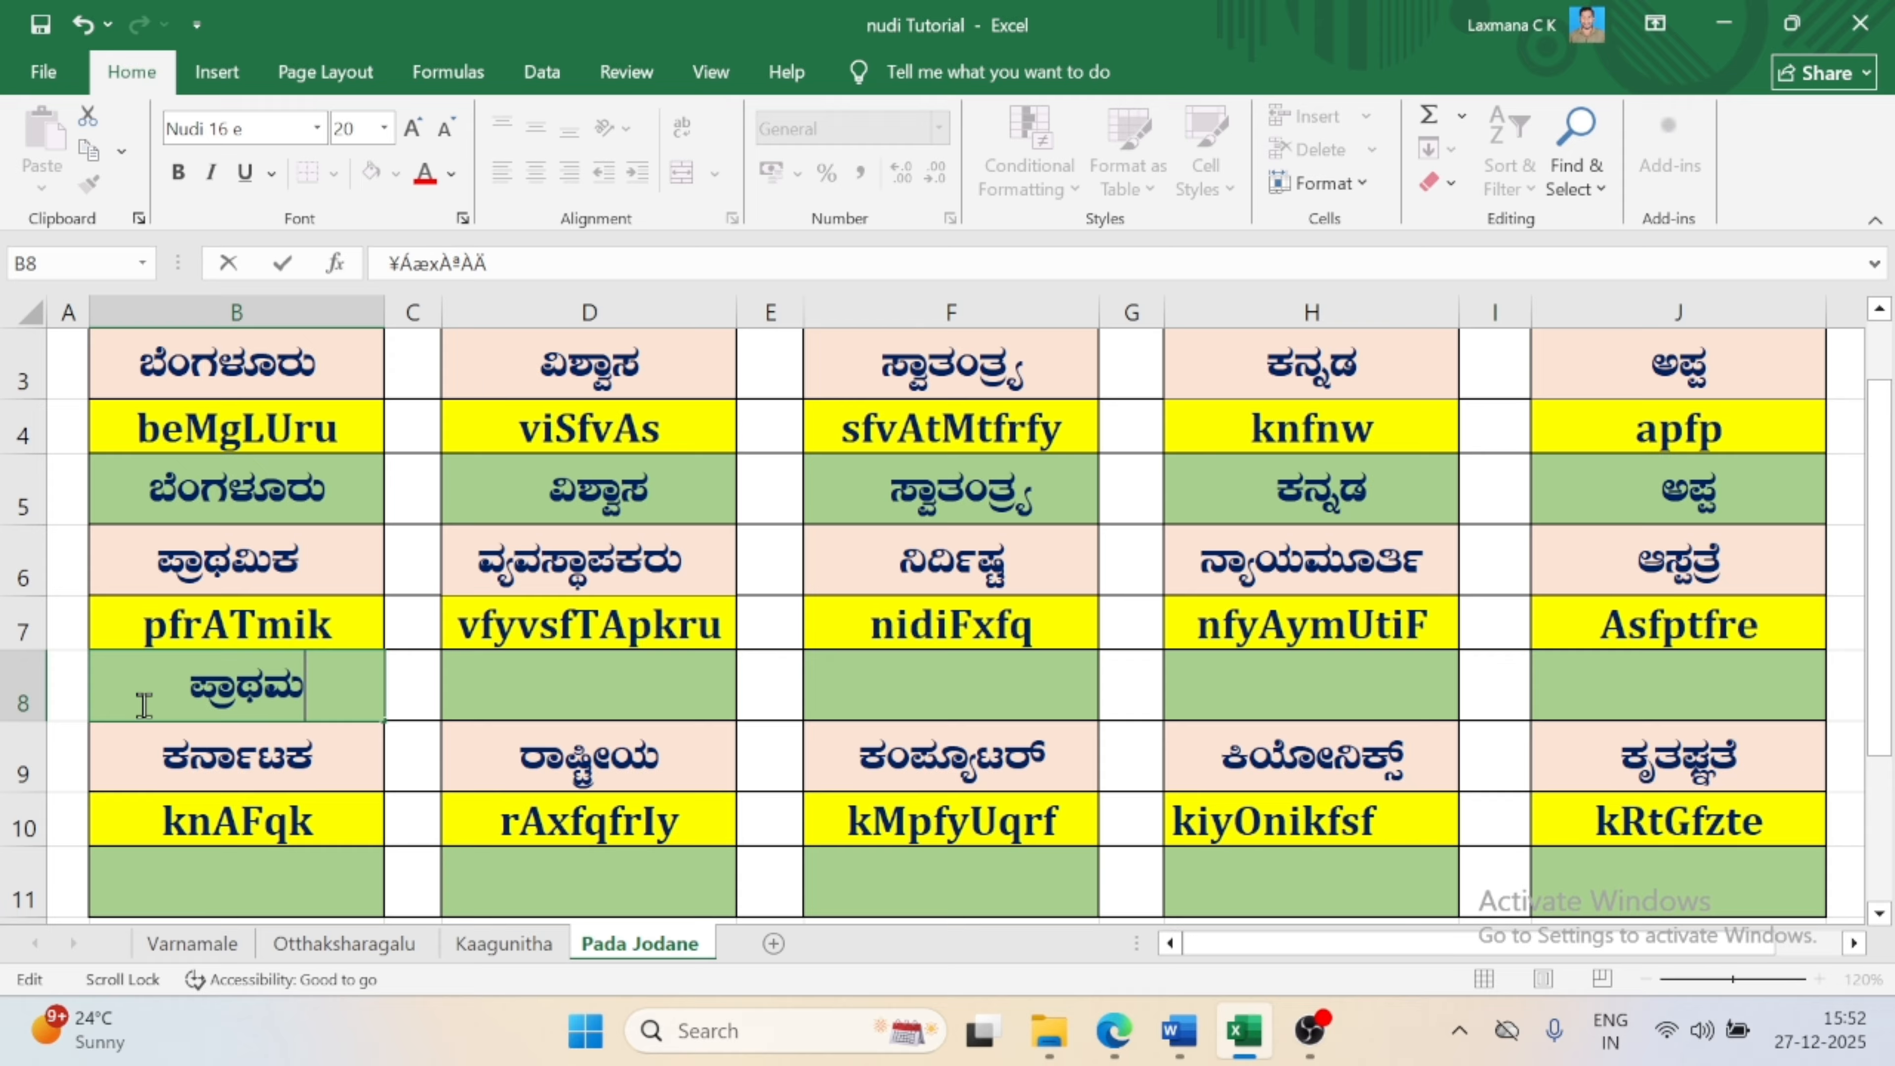
text(ik)
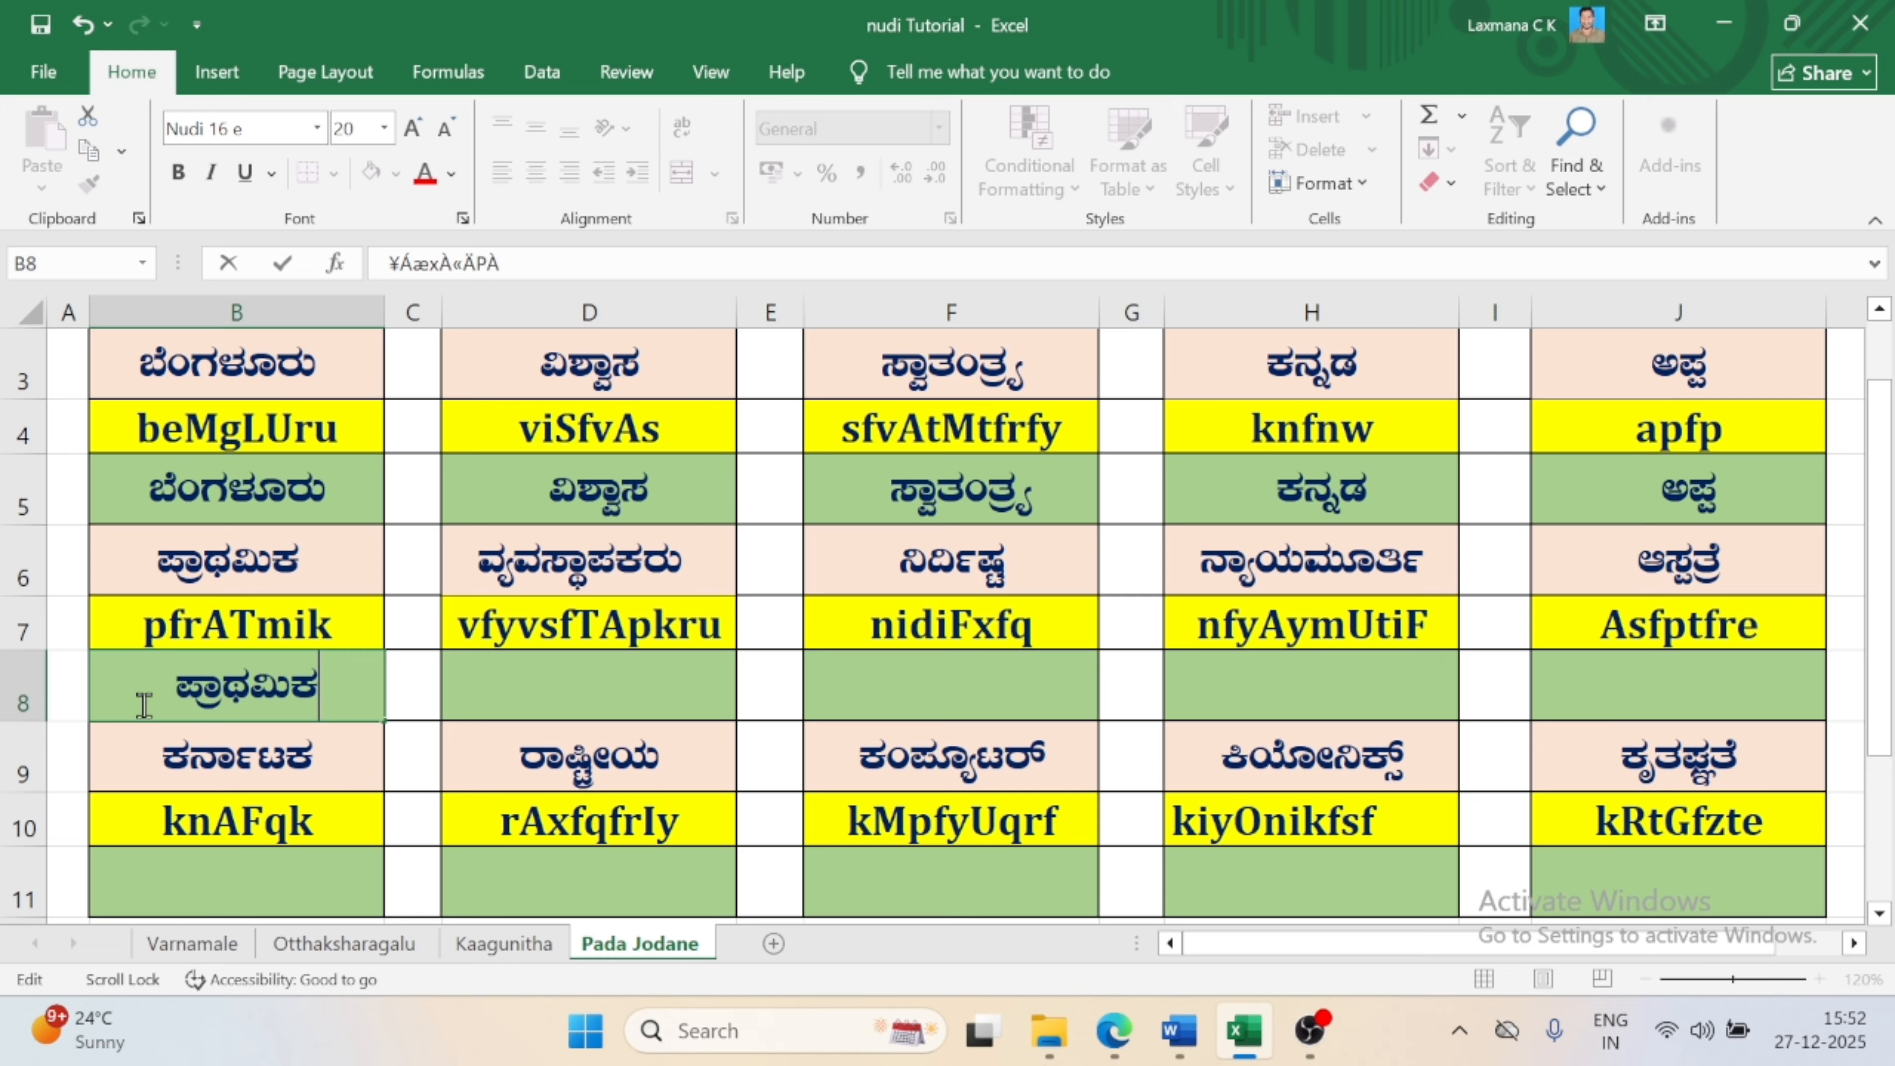
key(Tab)
key(Tab)
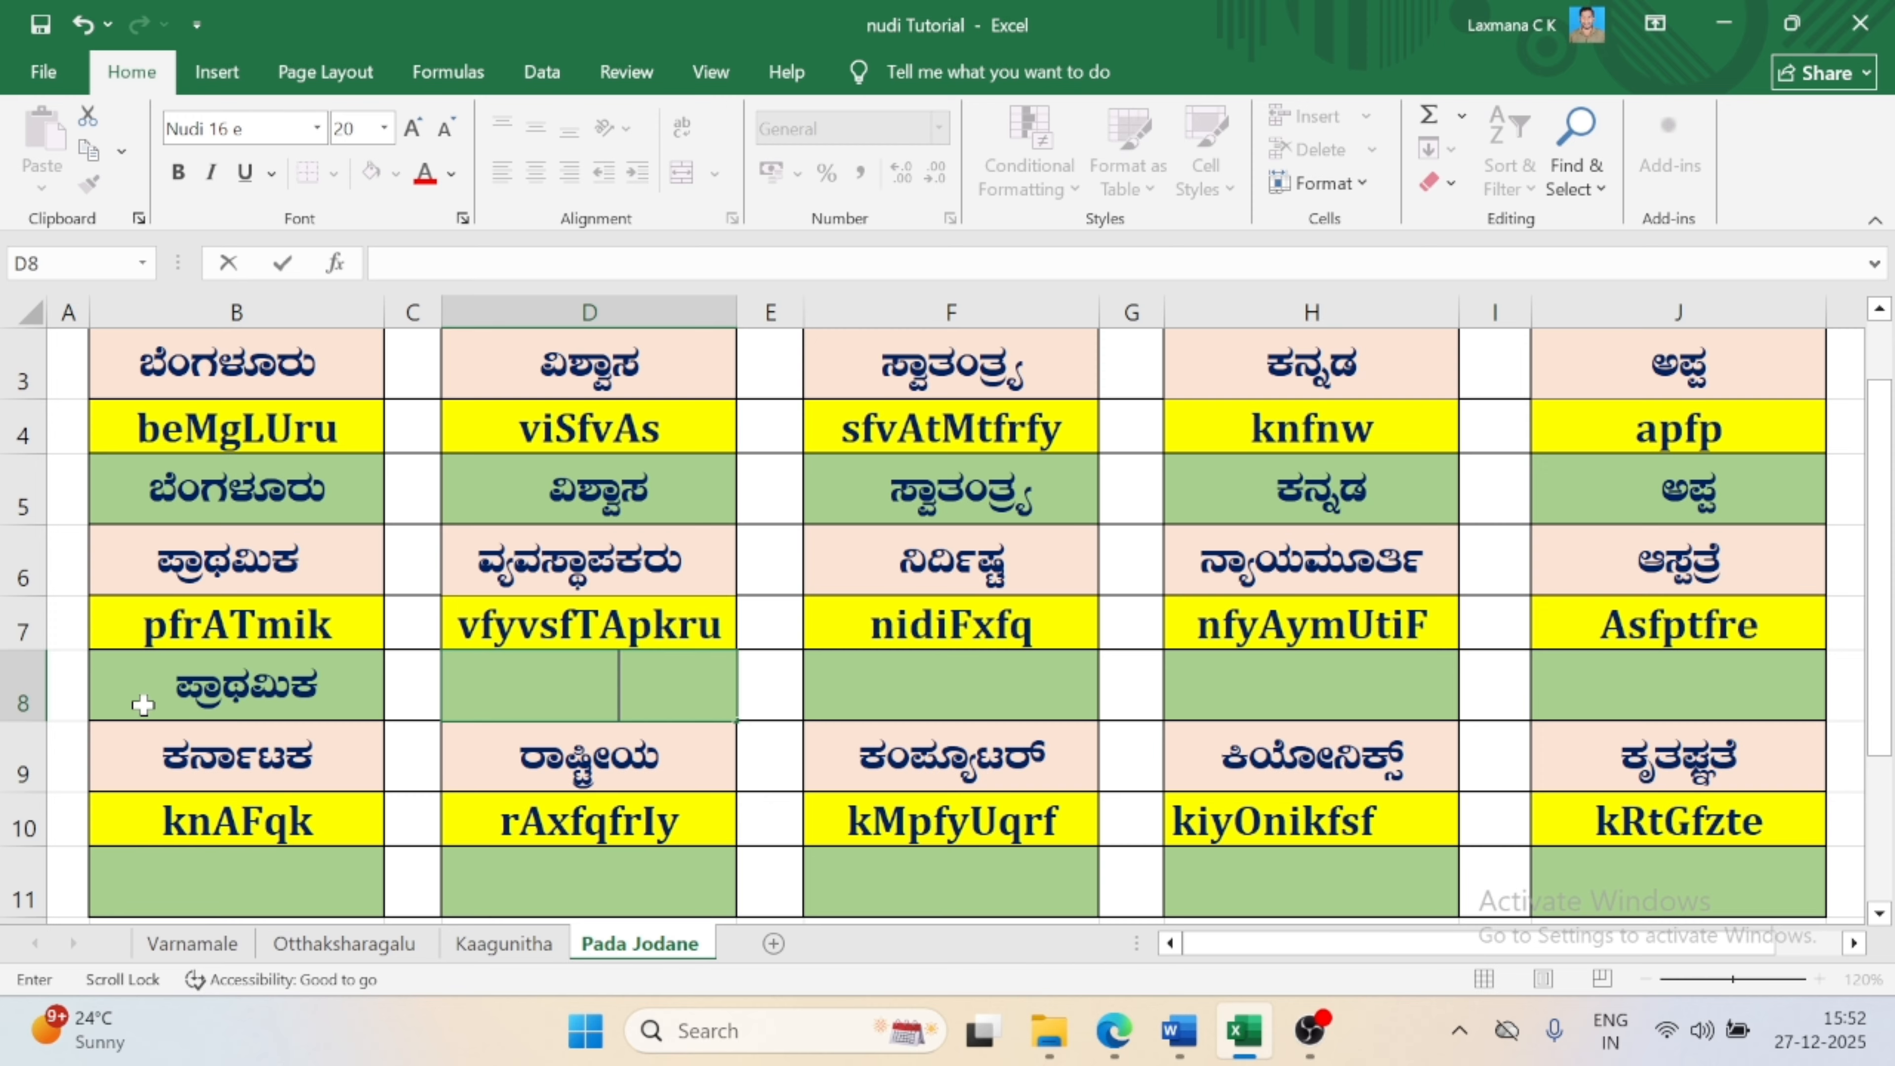
- Enter the Kannada word ವ್ಯವಸ್ಥಾಪಕರು in cell D8, following the transliteration vfyvsfTApkru
text(vfyv)
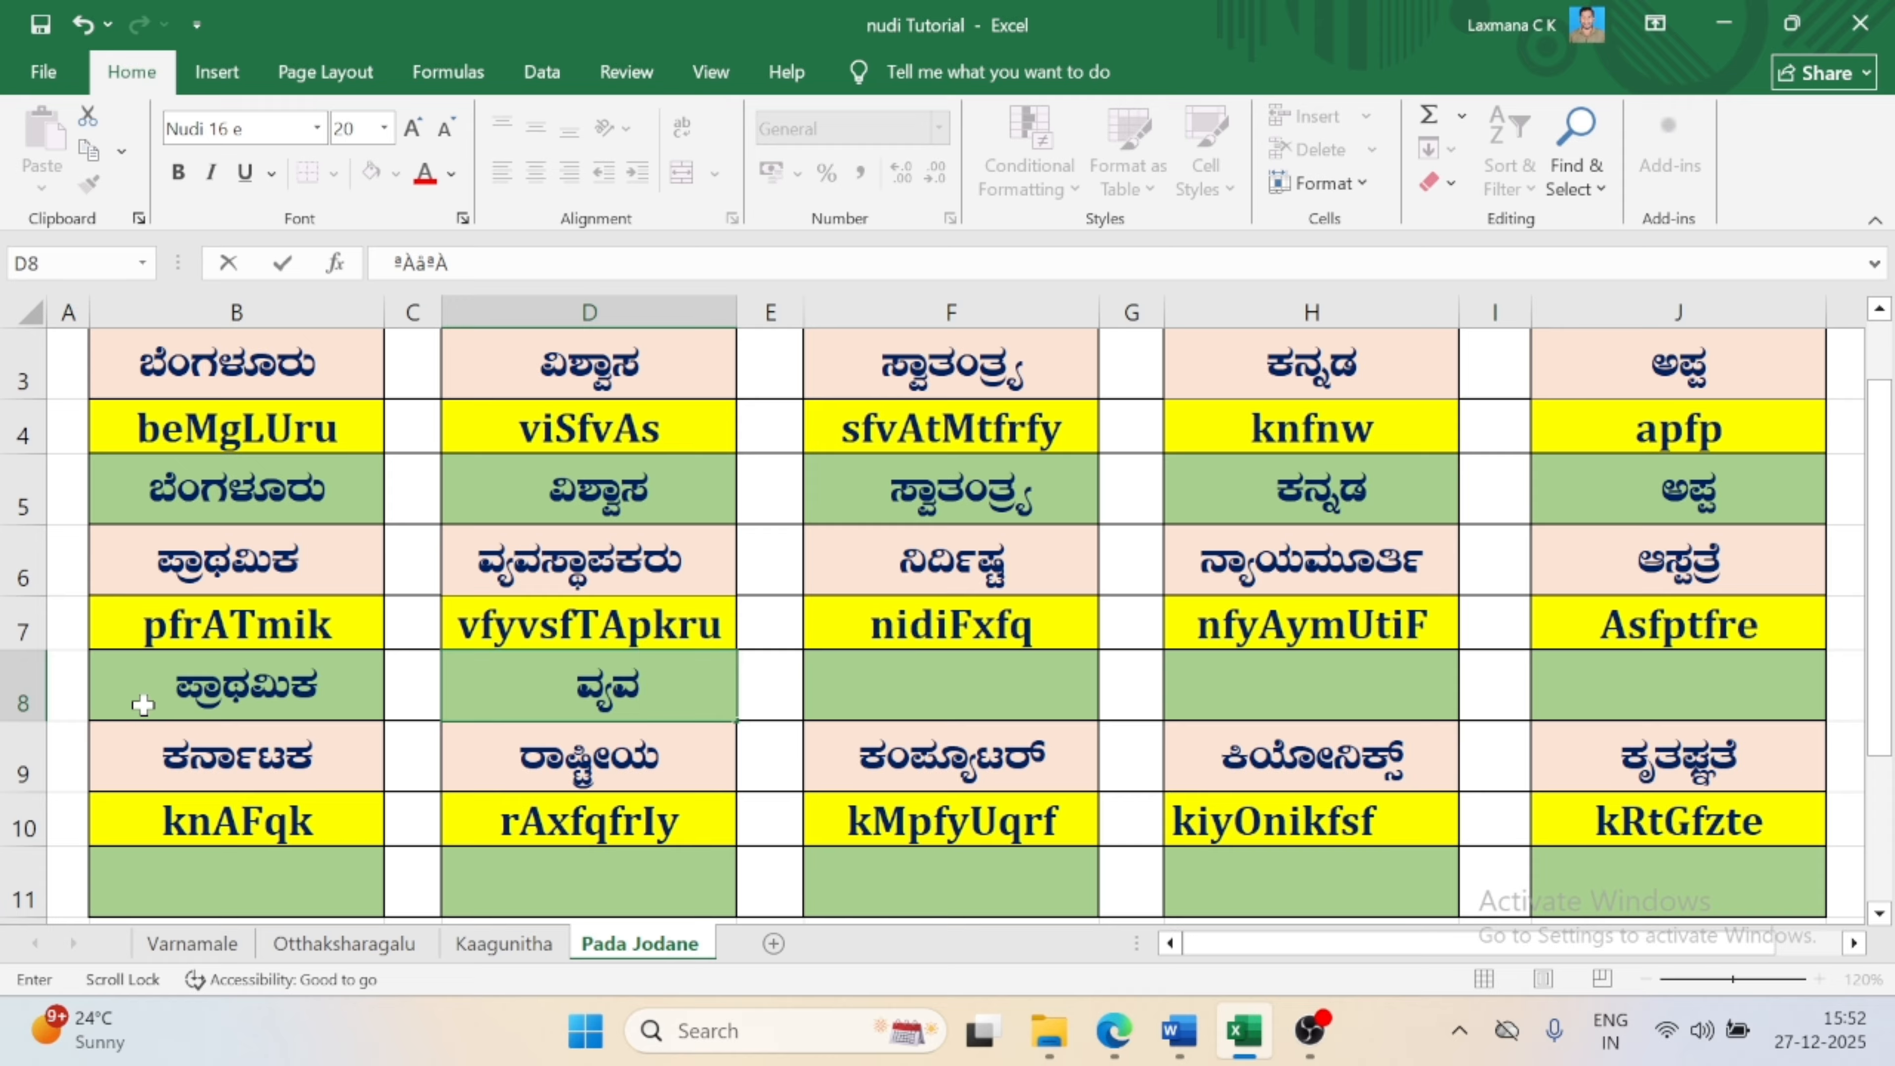
text(s)
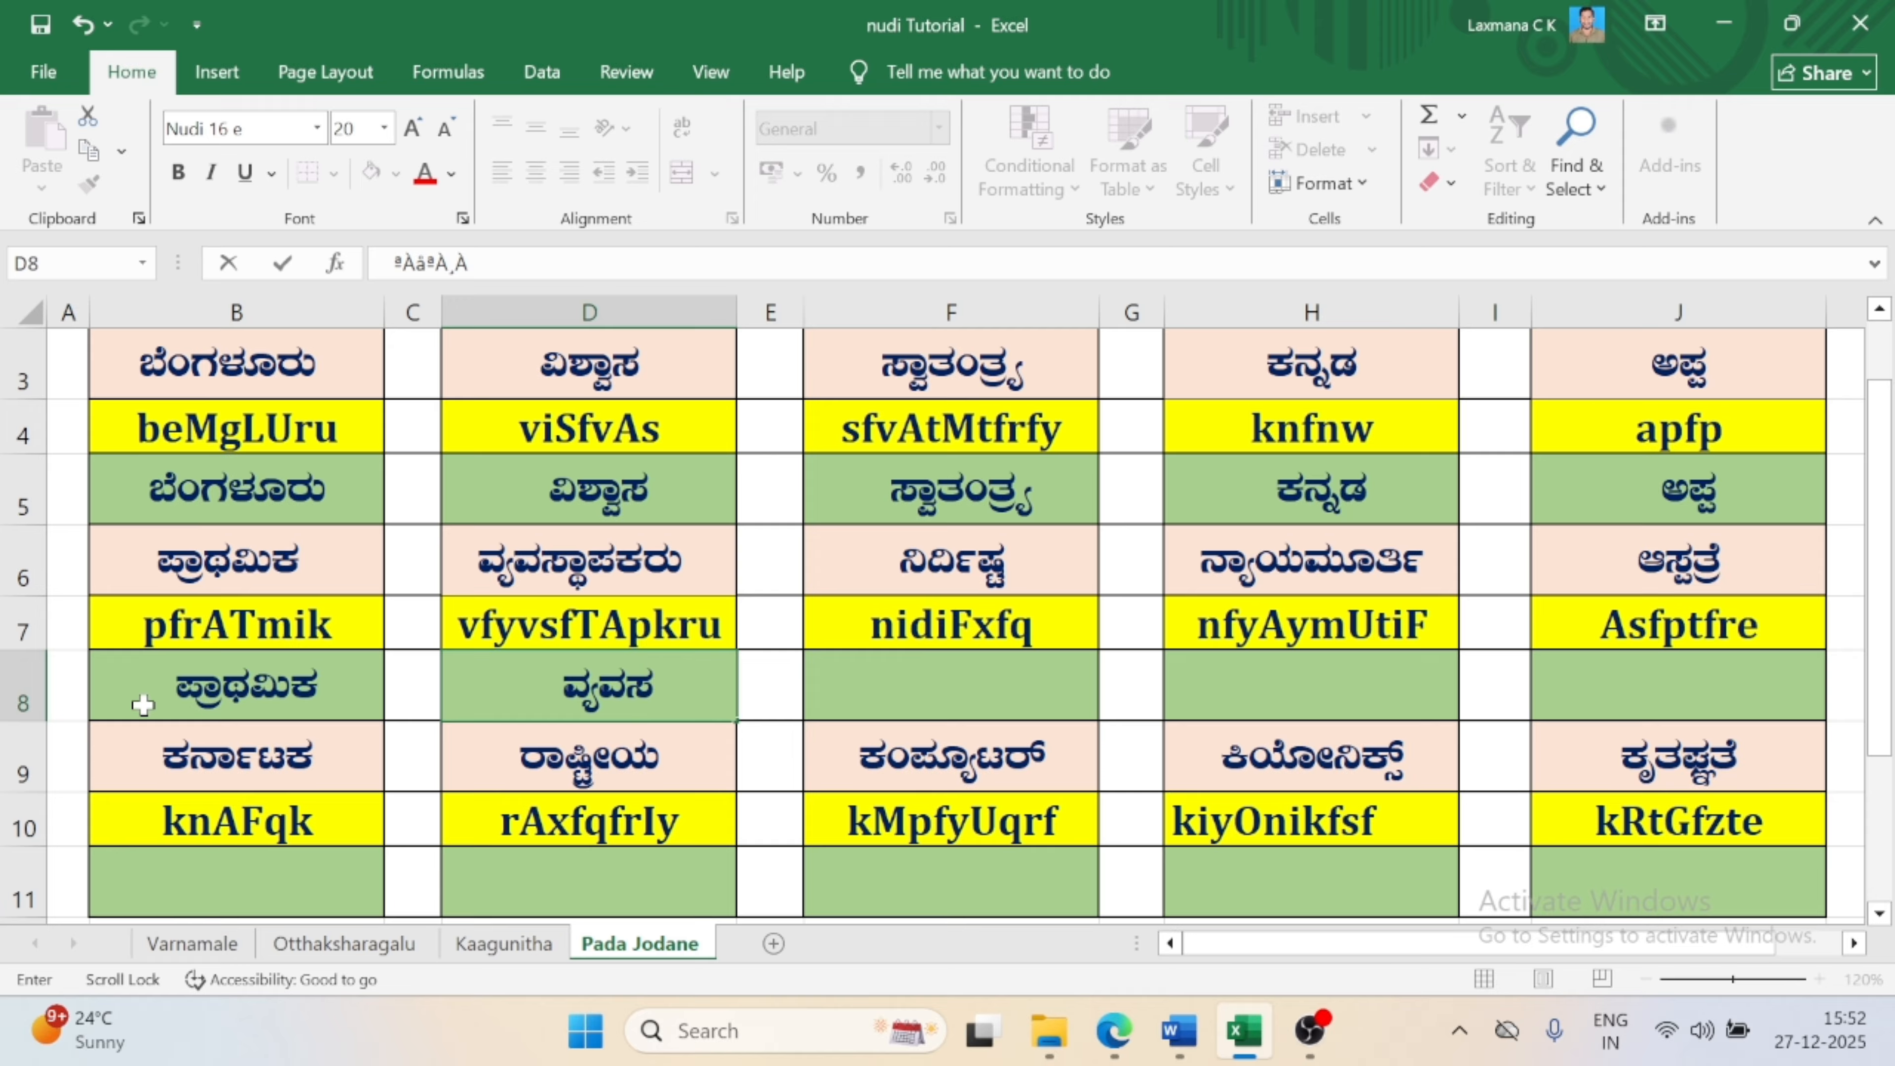
text(f)
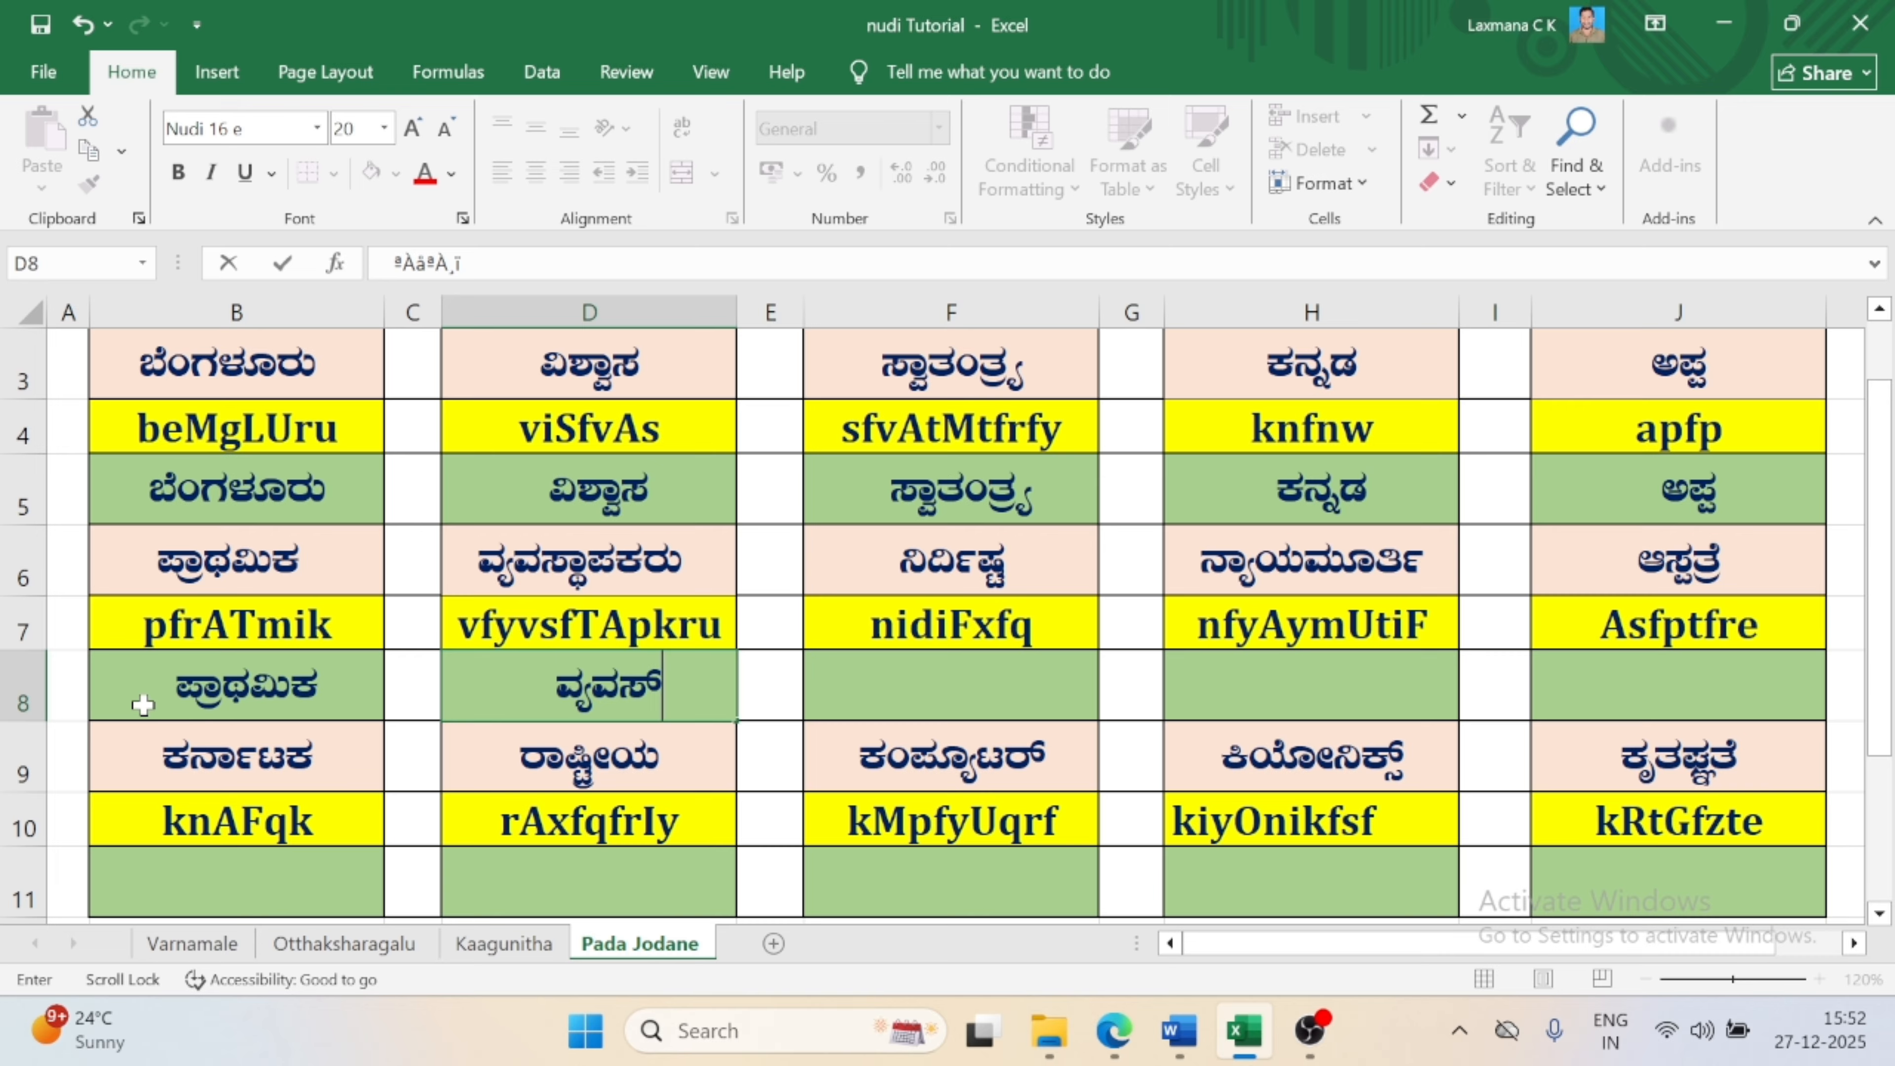
text(T)
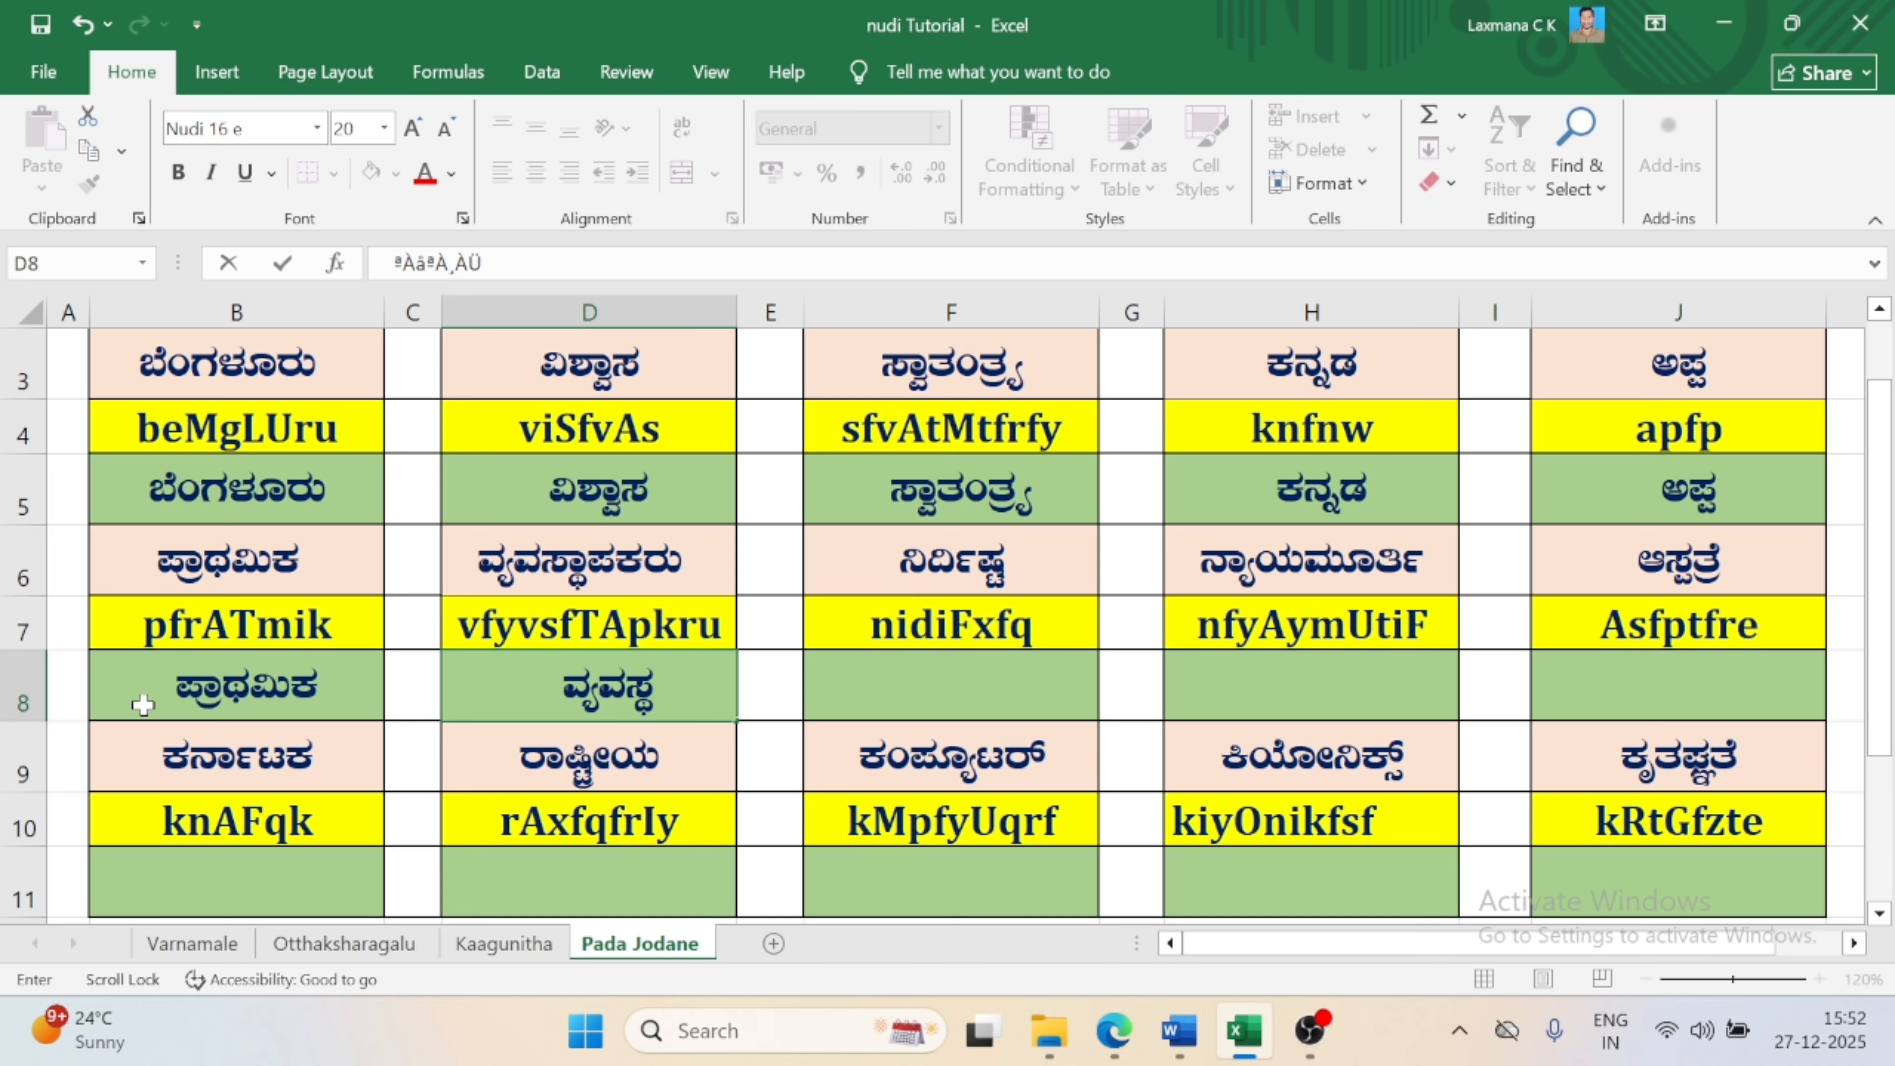
text(A)
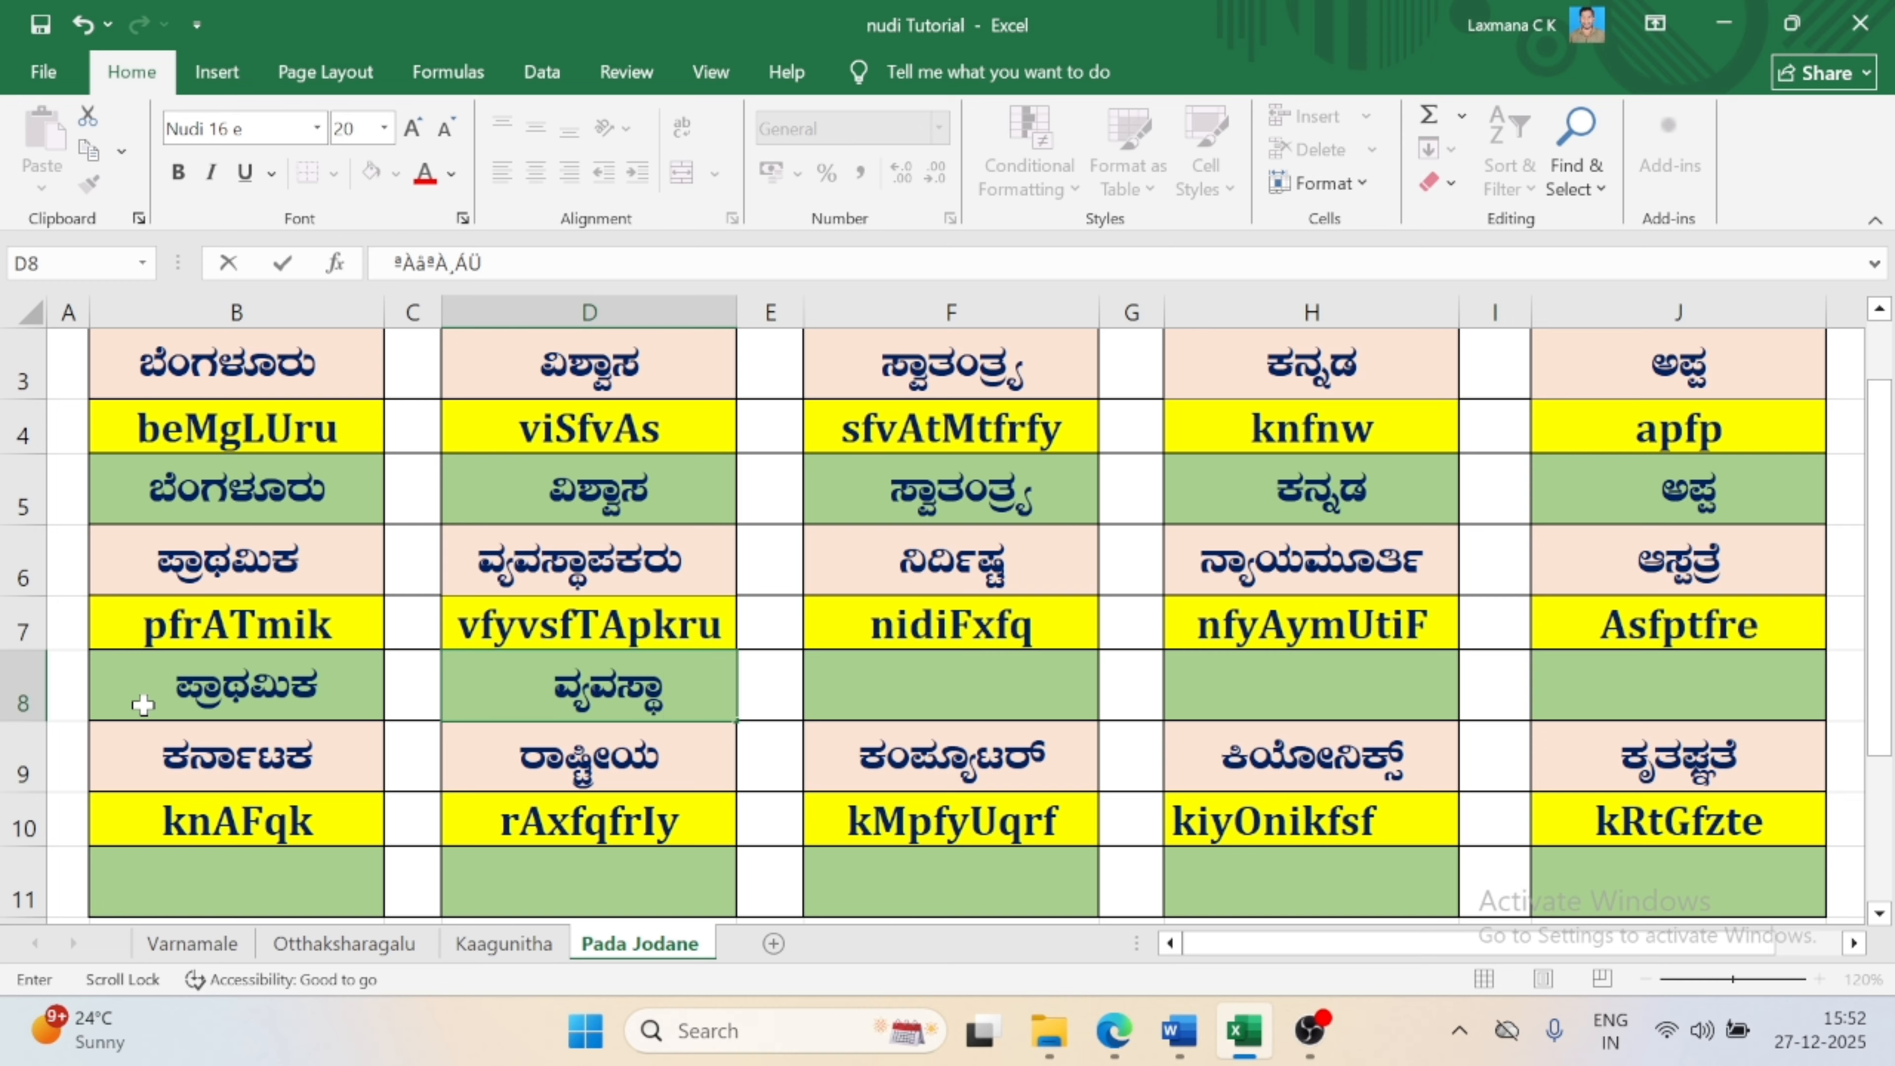
text(p)
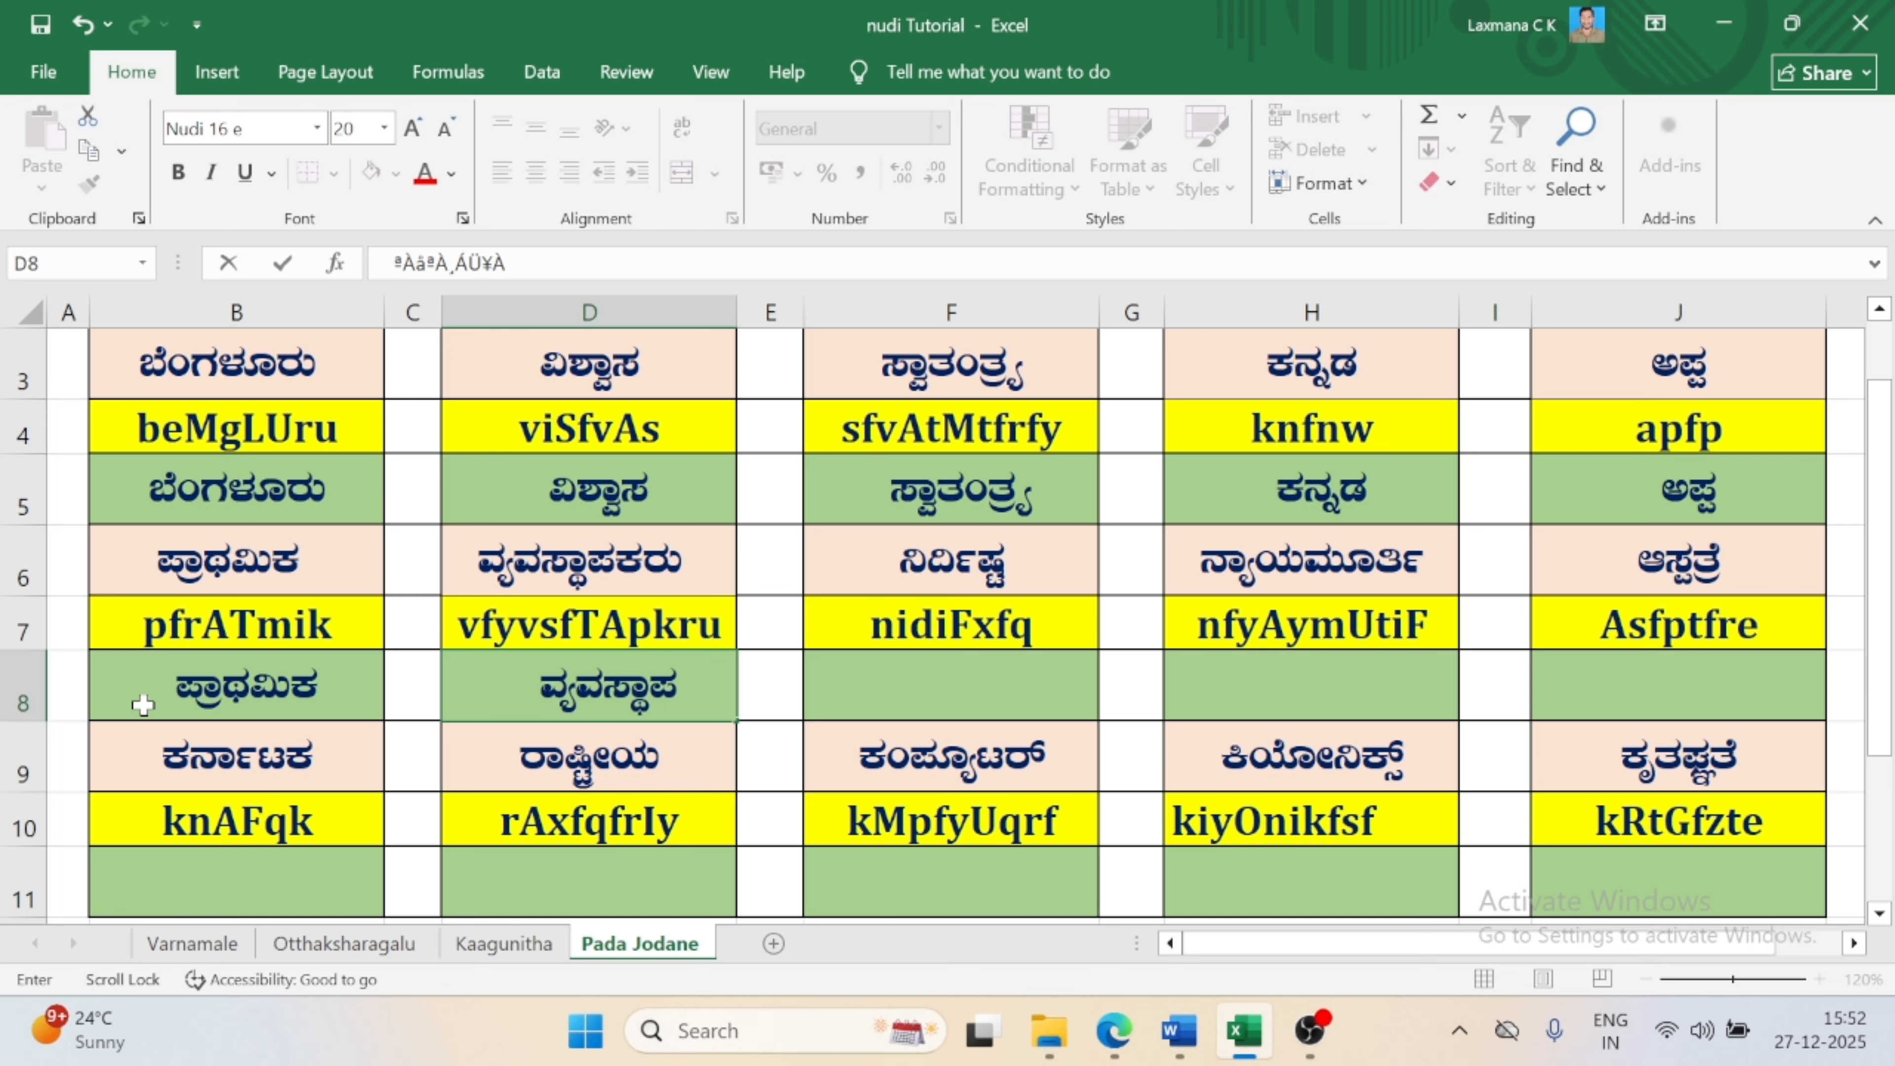
text(k)
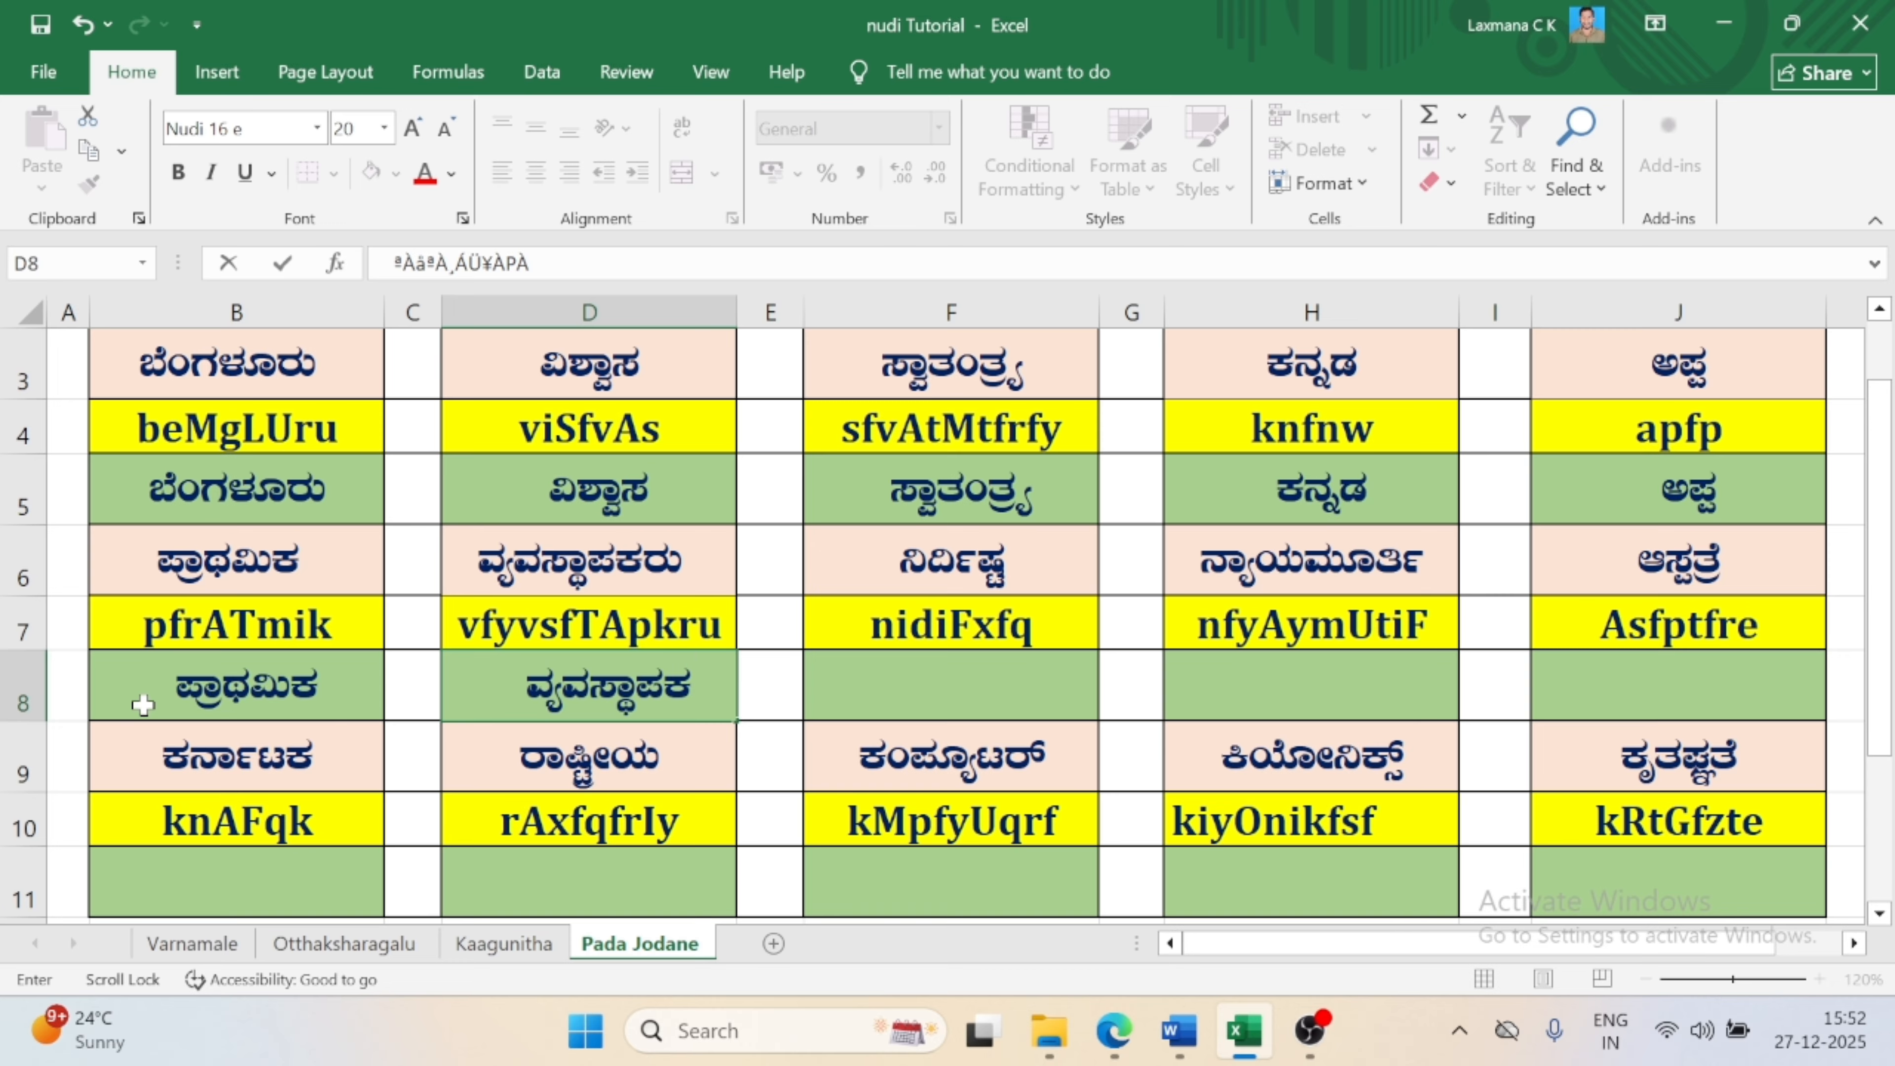
text(r)
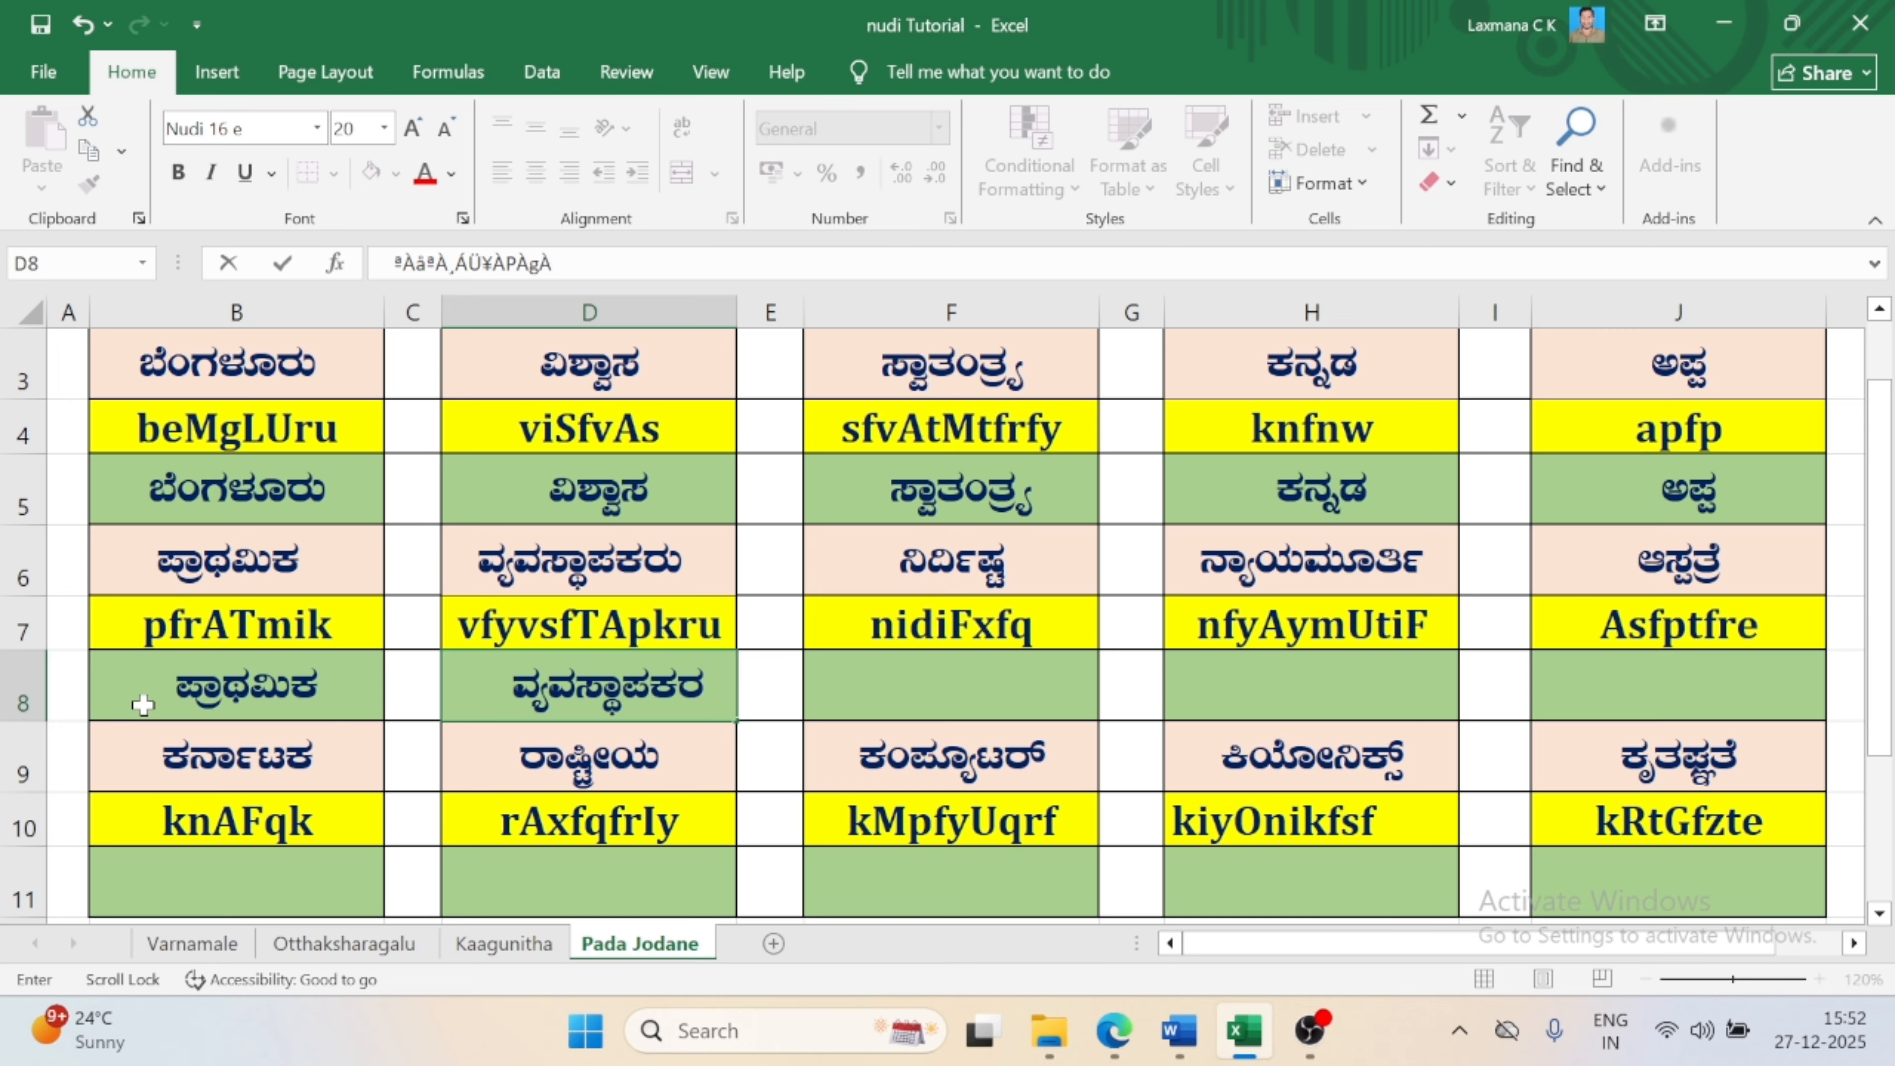
text(u)
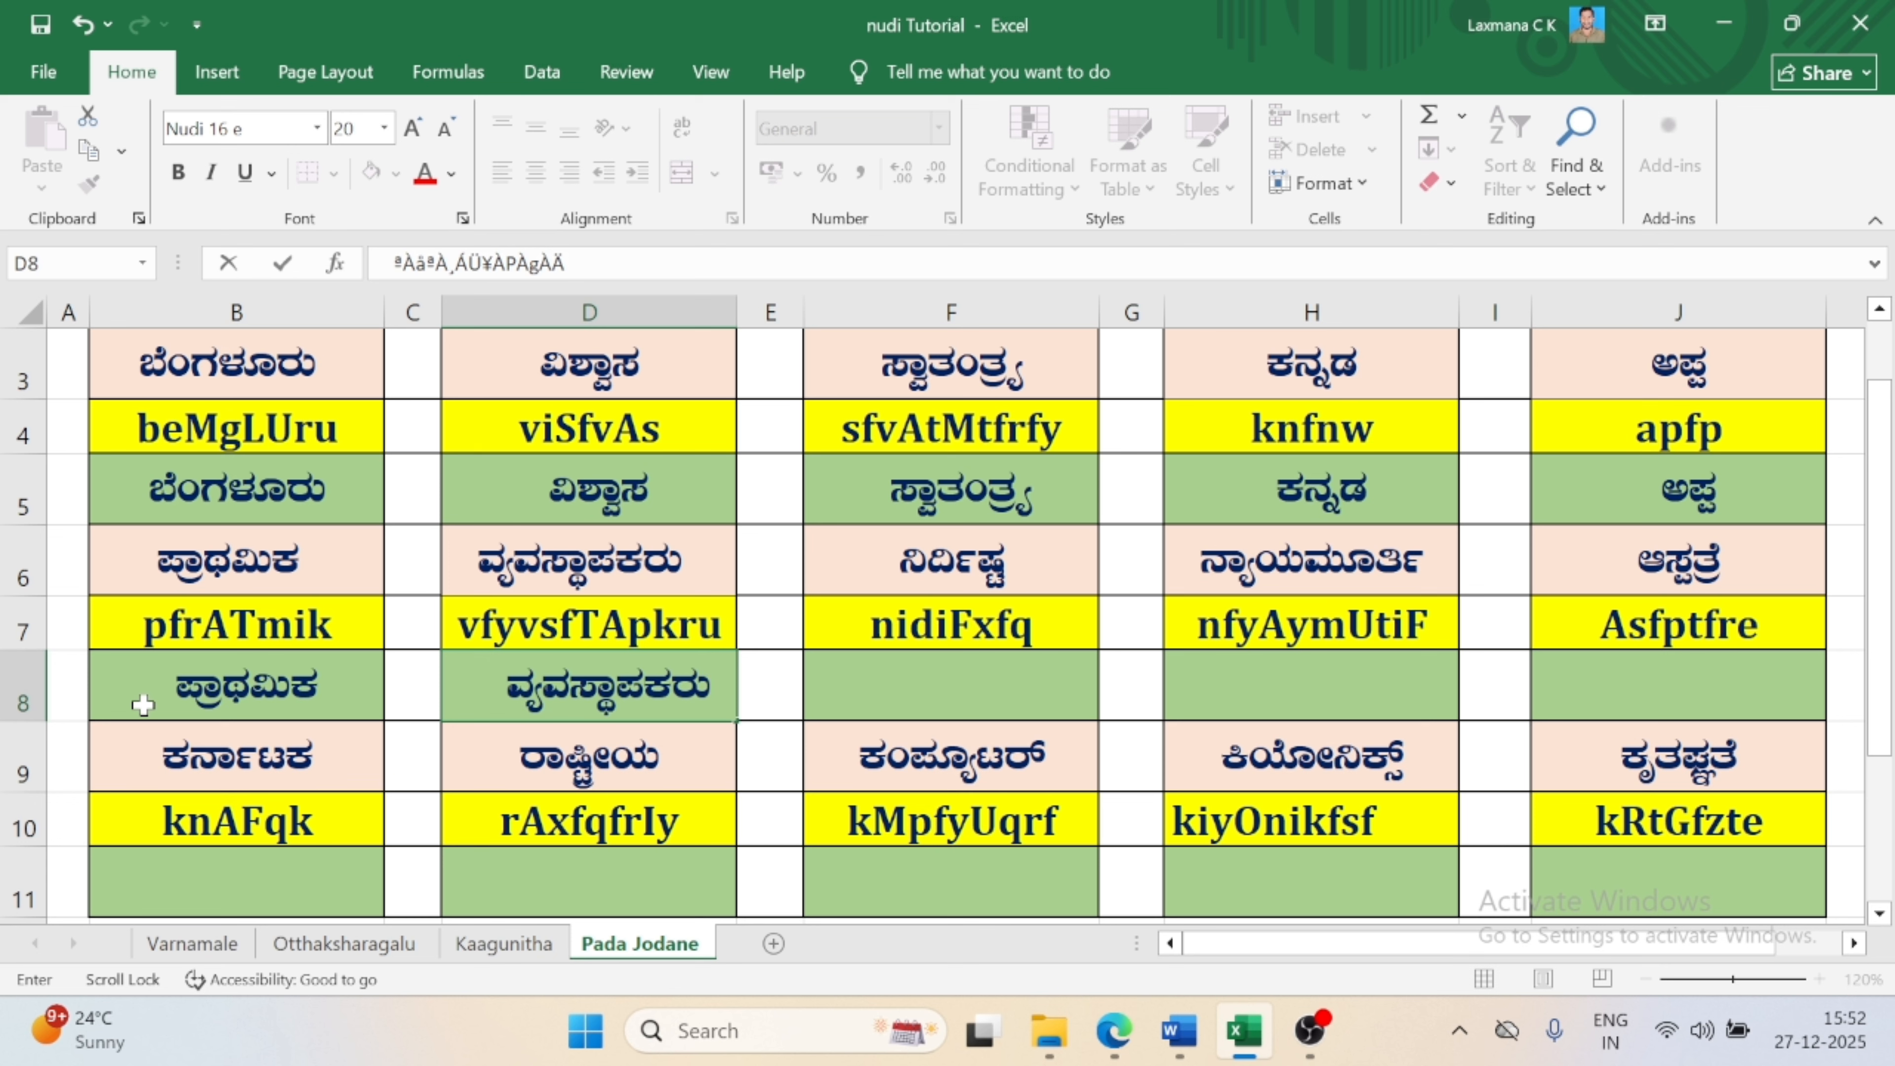
key(Tab)
- Enter the Kannada word ನಿರ್ದಿಷ್ಟ in cell F8, following the transliteration nidiFxfq
key(Tab)
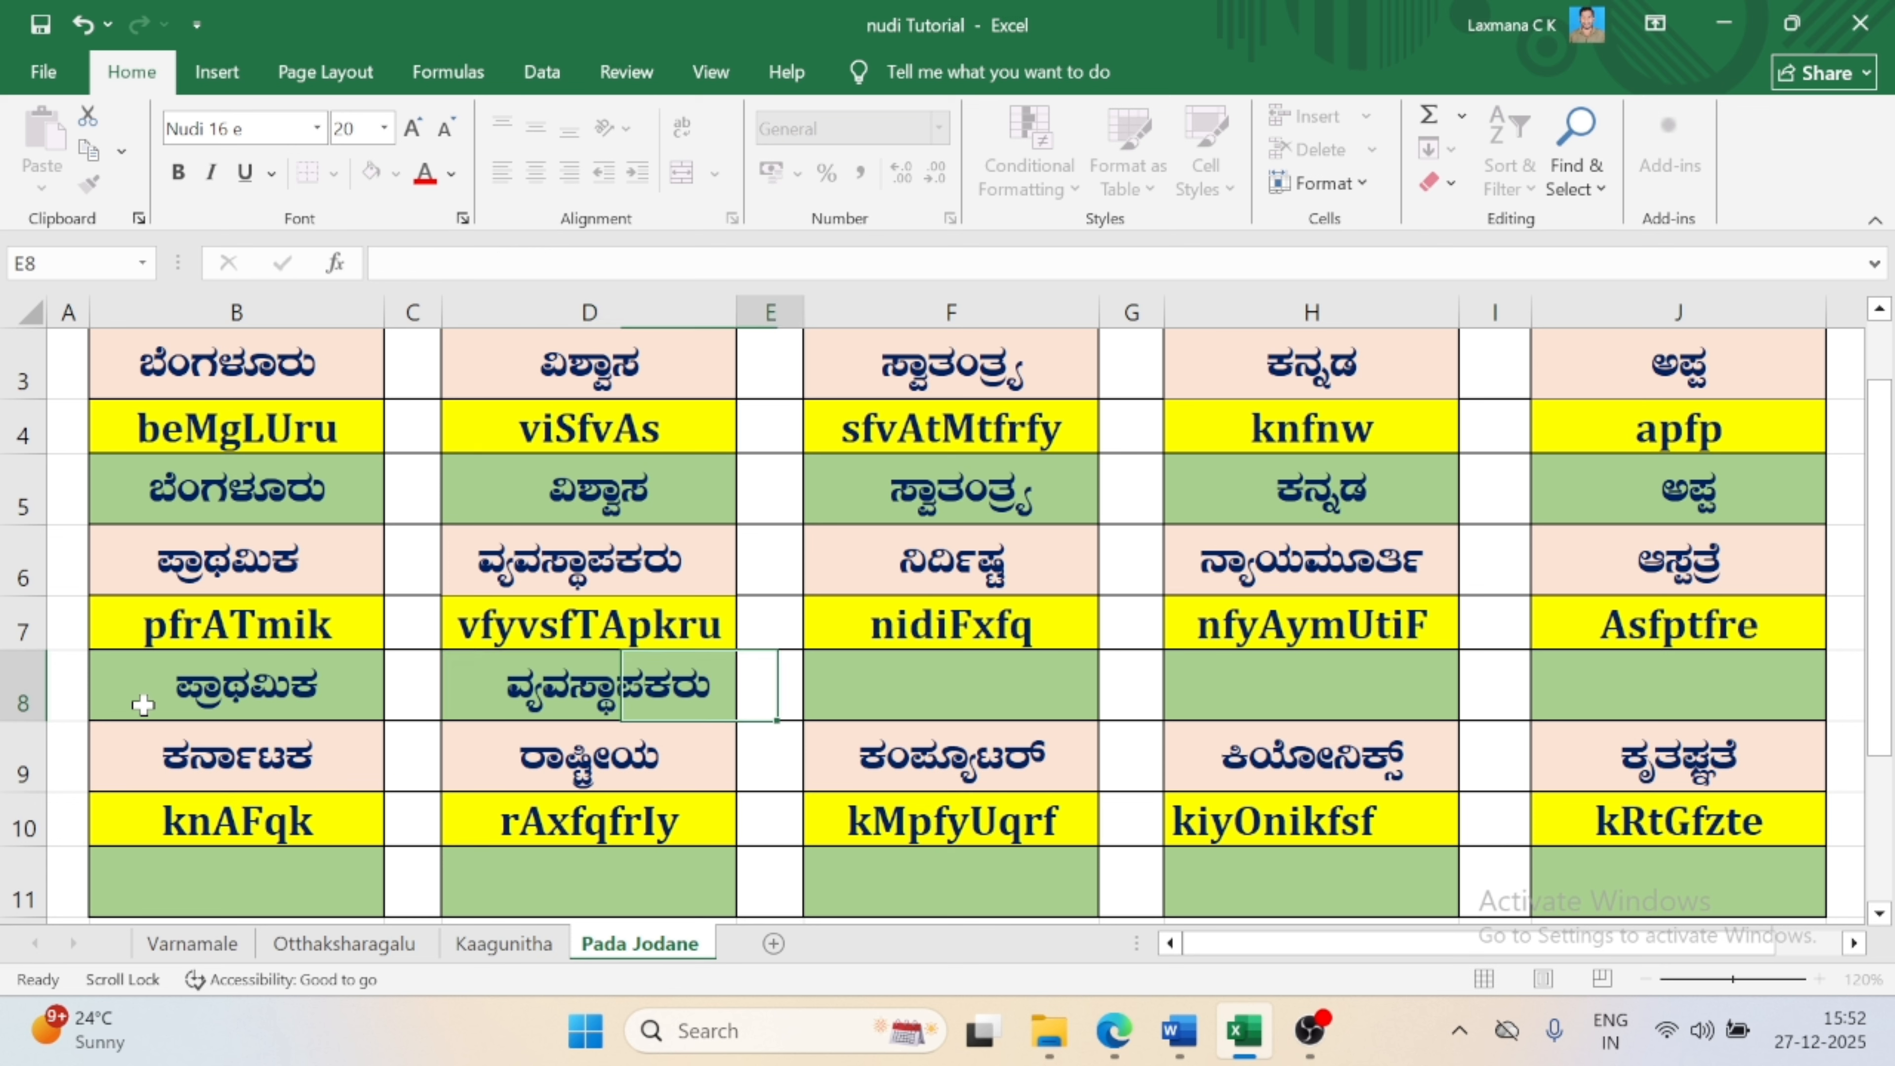
key(F2)
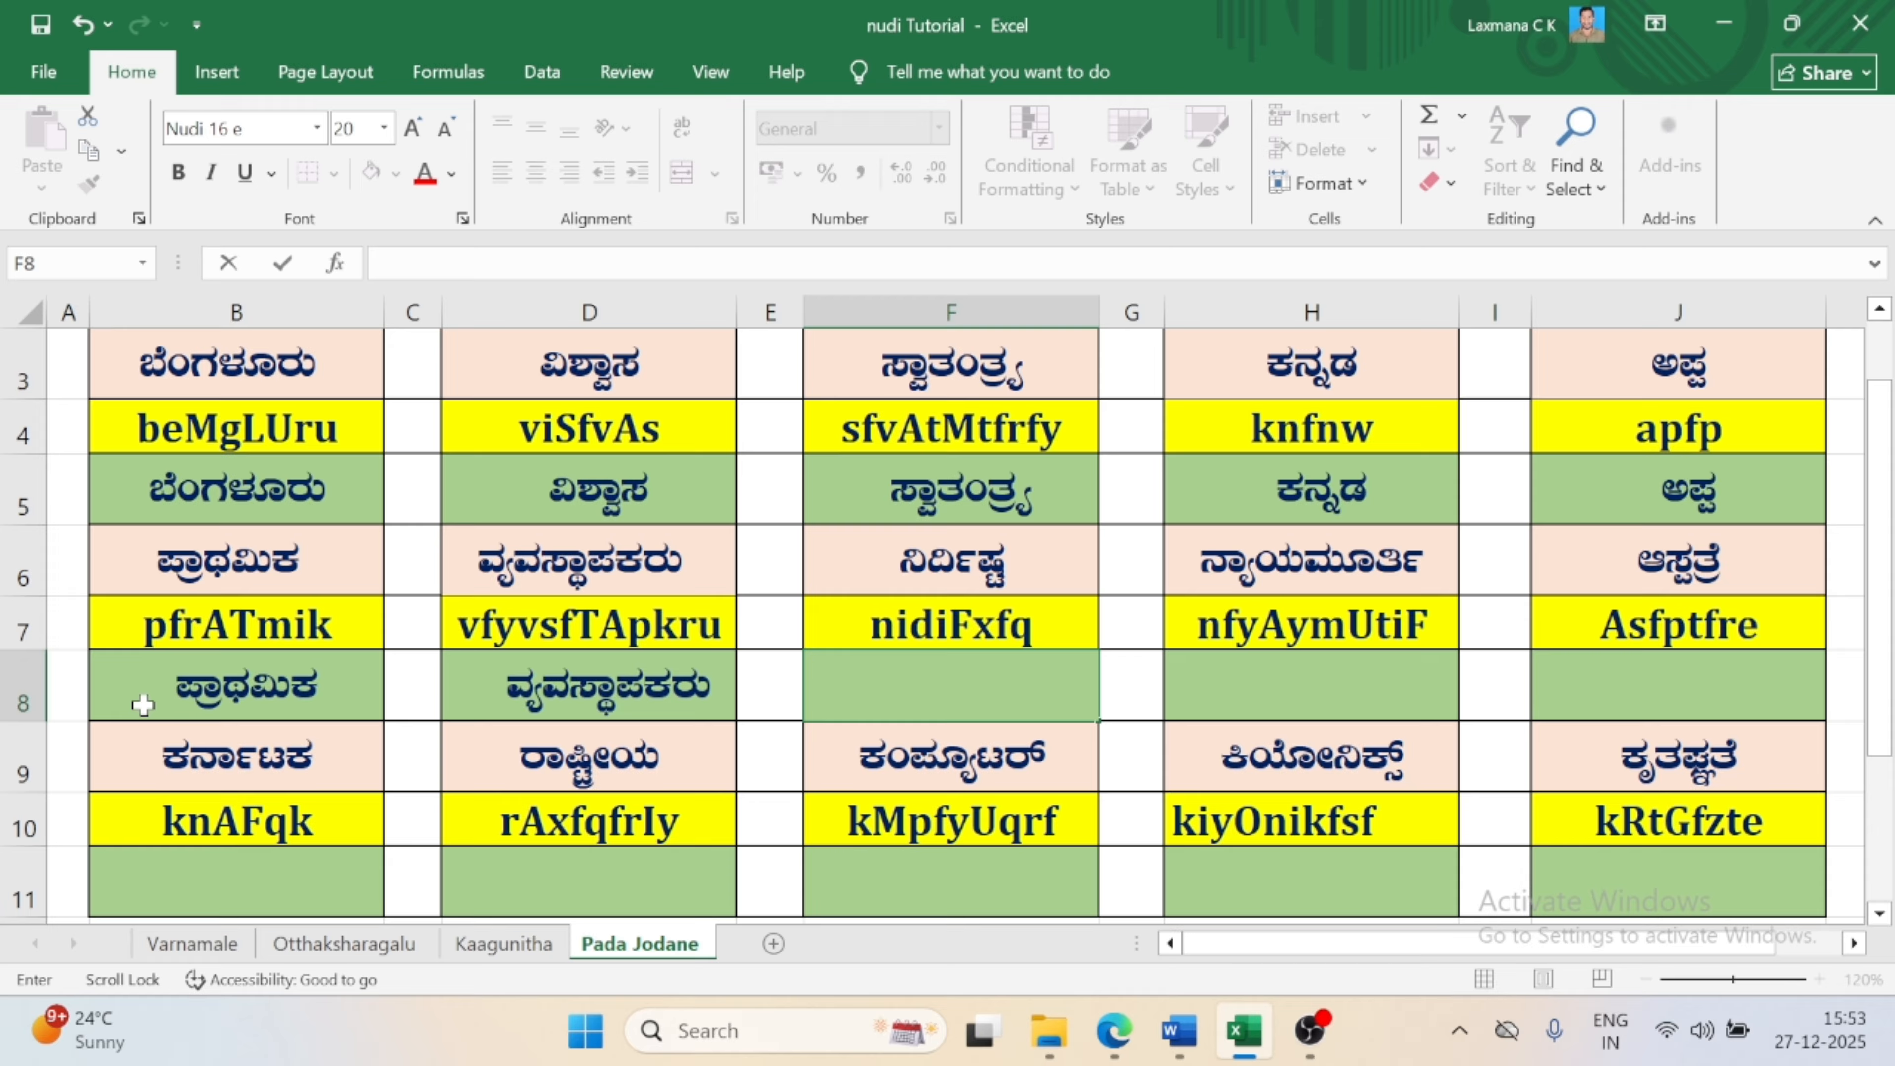
text(nidiF)
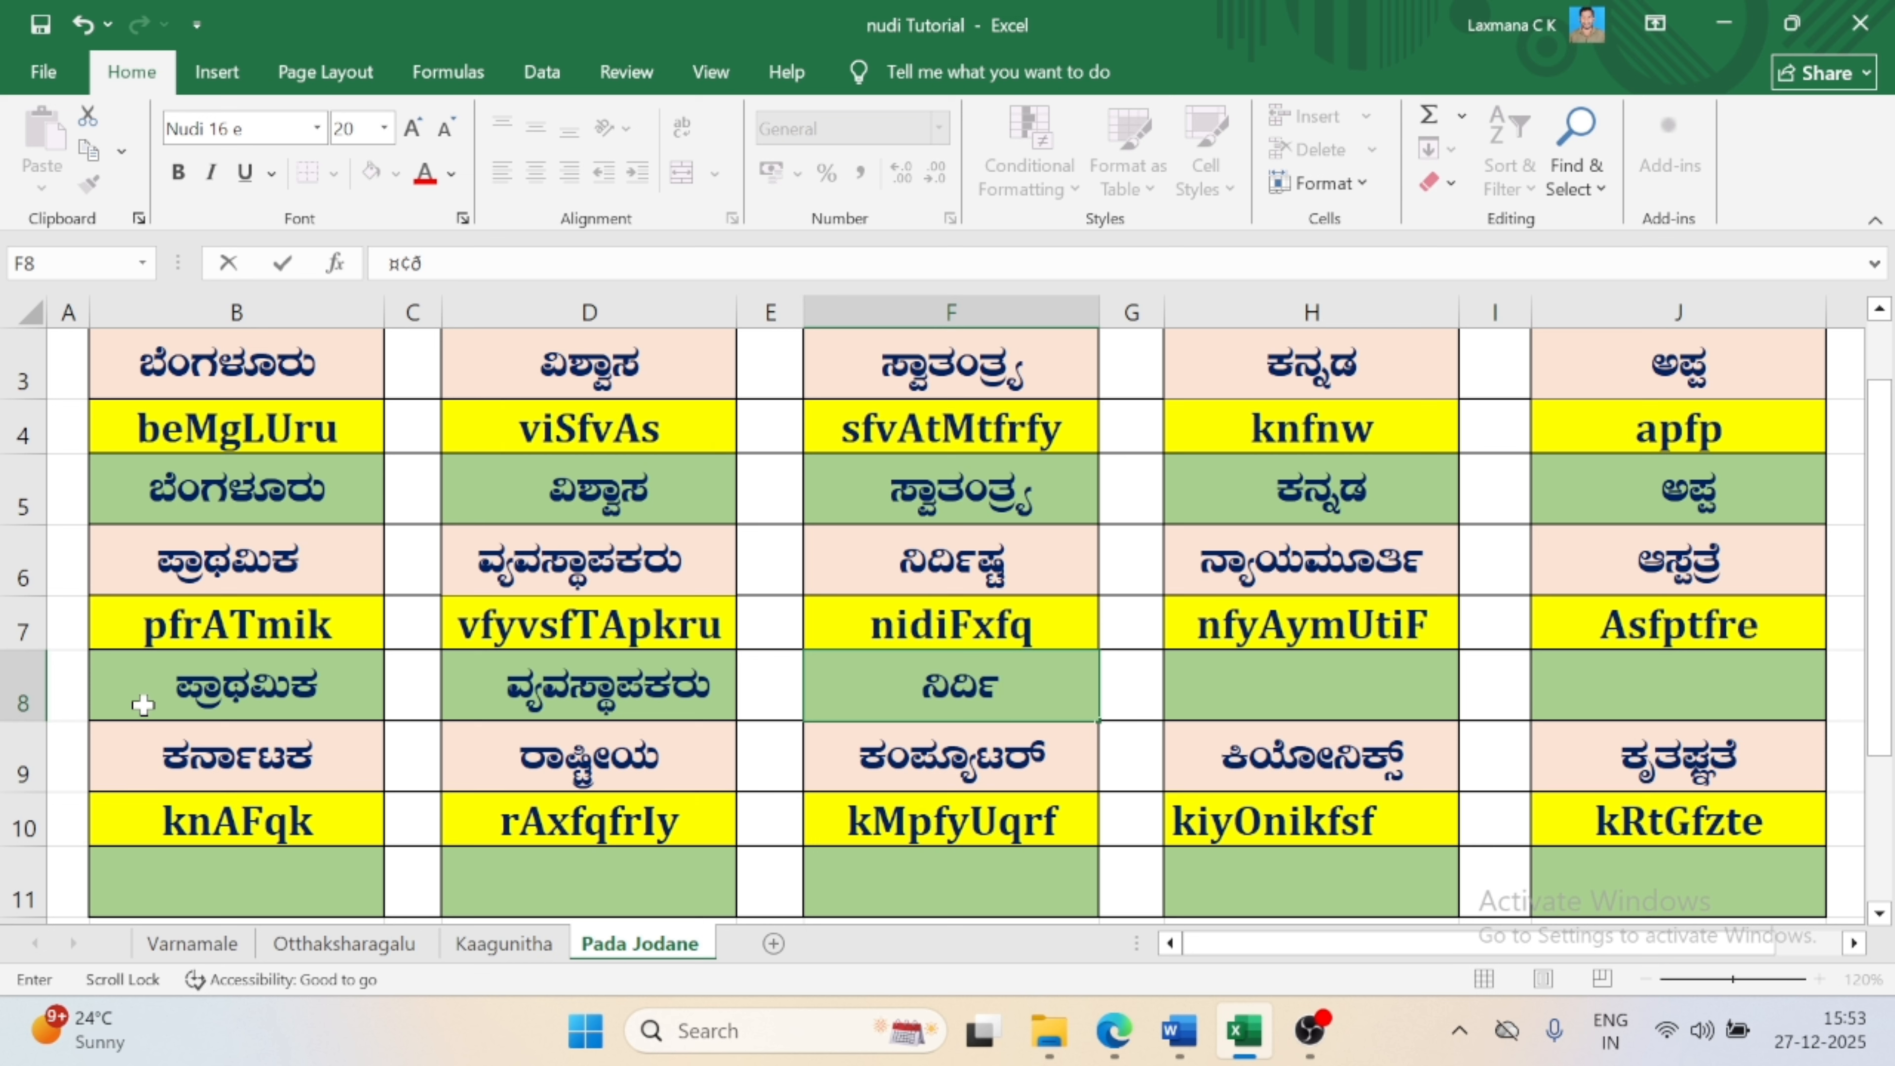
text(x)
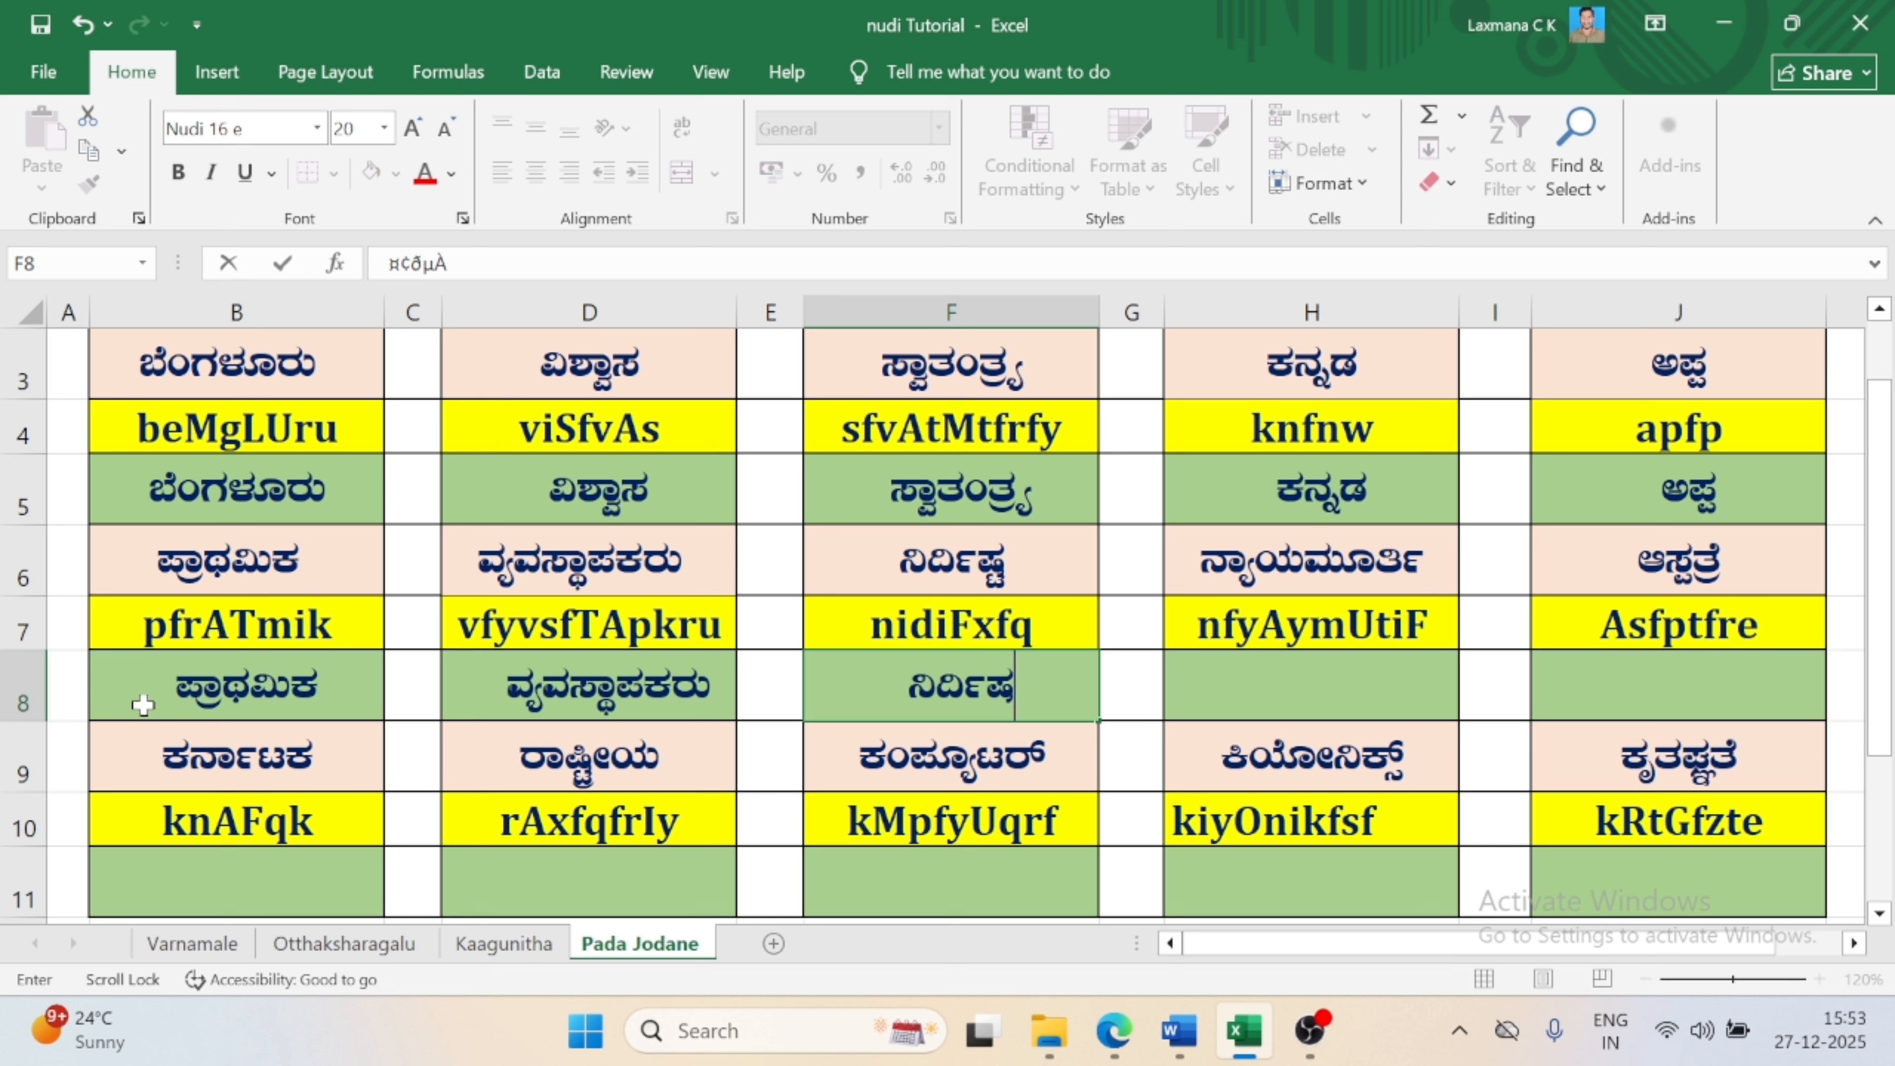
text(f)
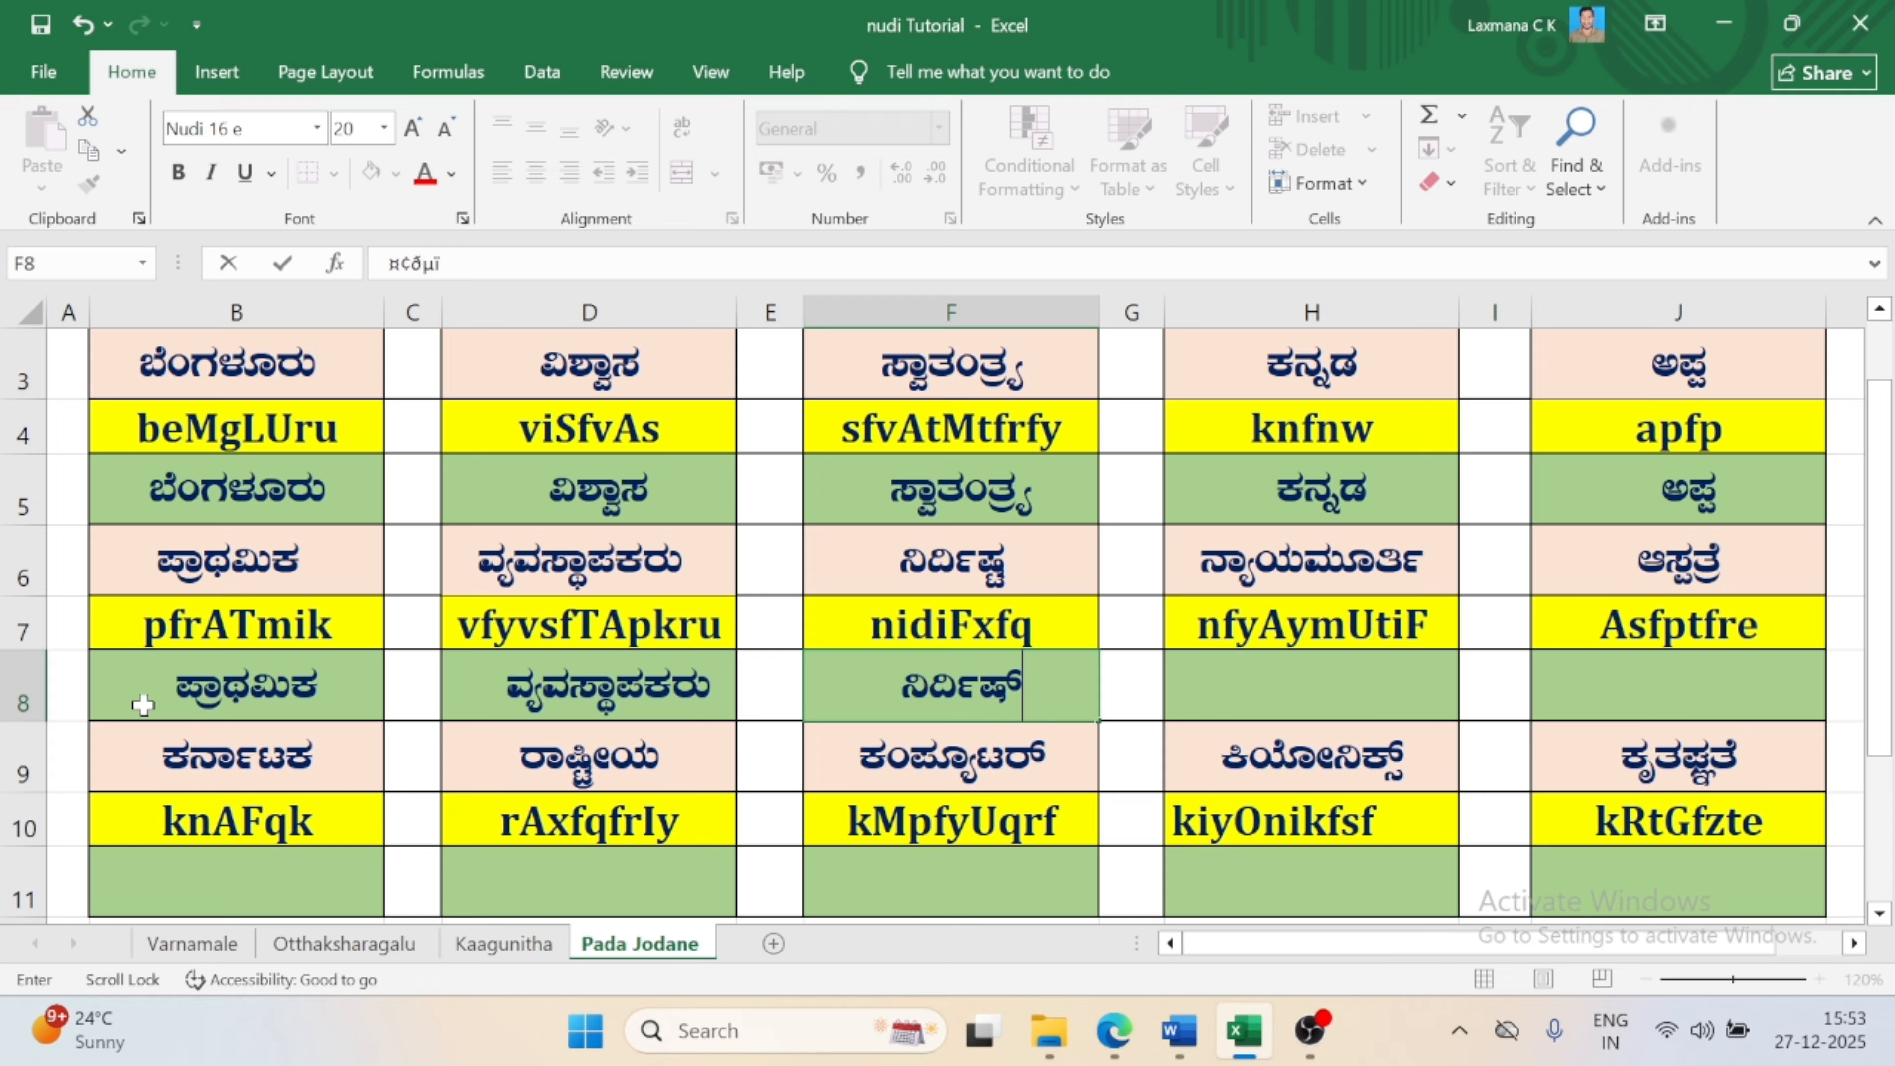
text(q)
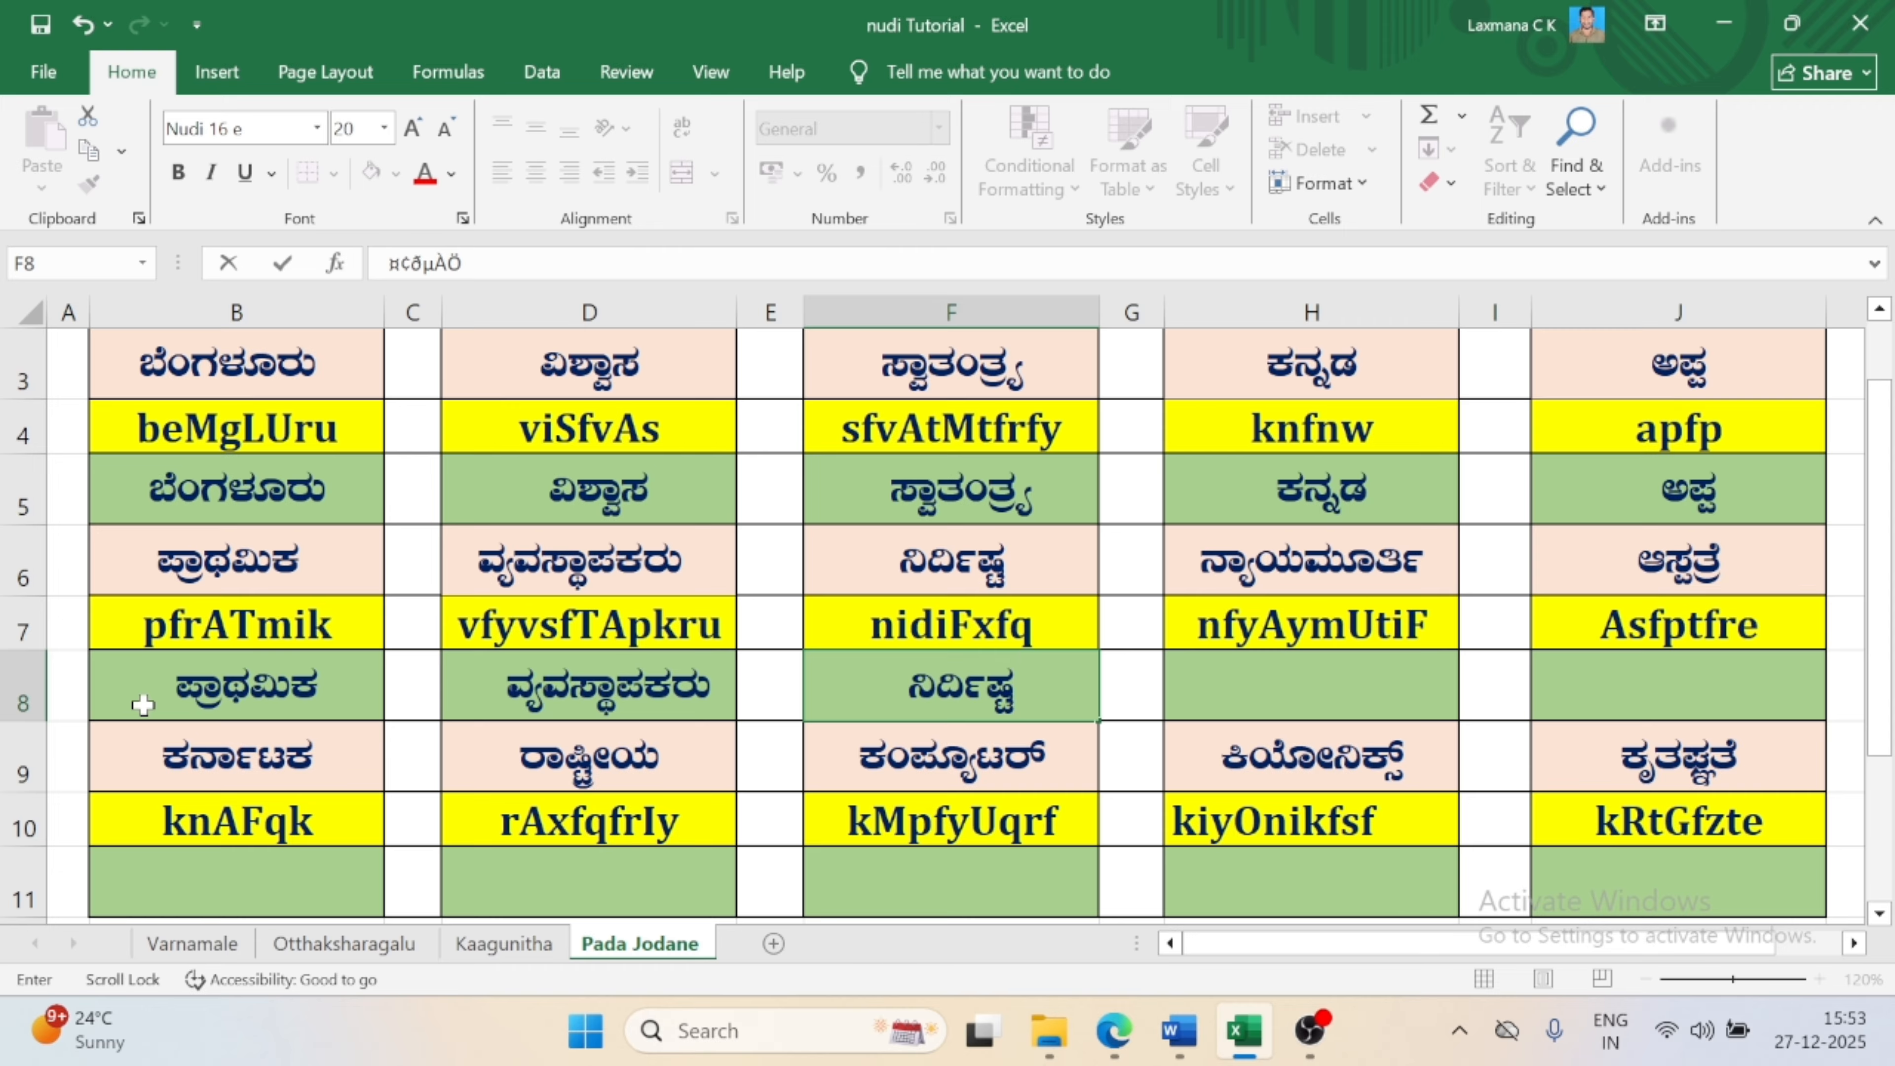
key(Tab)
- Enter the Kannada word ನ್ಯಾಯಮೂರ್ತಿ in cell H8, following the transliteration nfyAymUtiF
key(Tab)
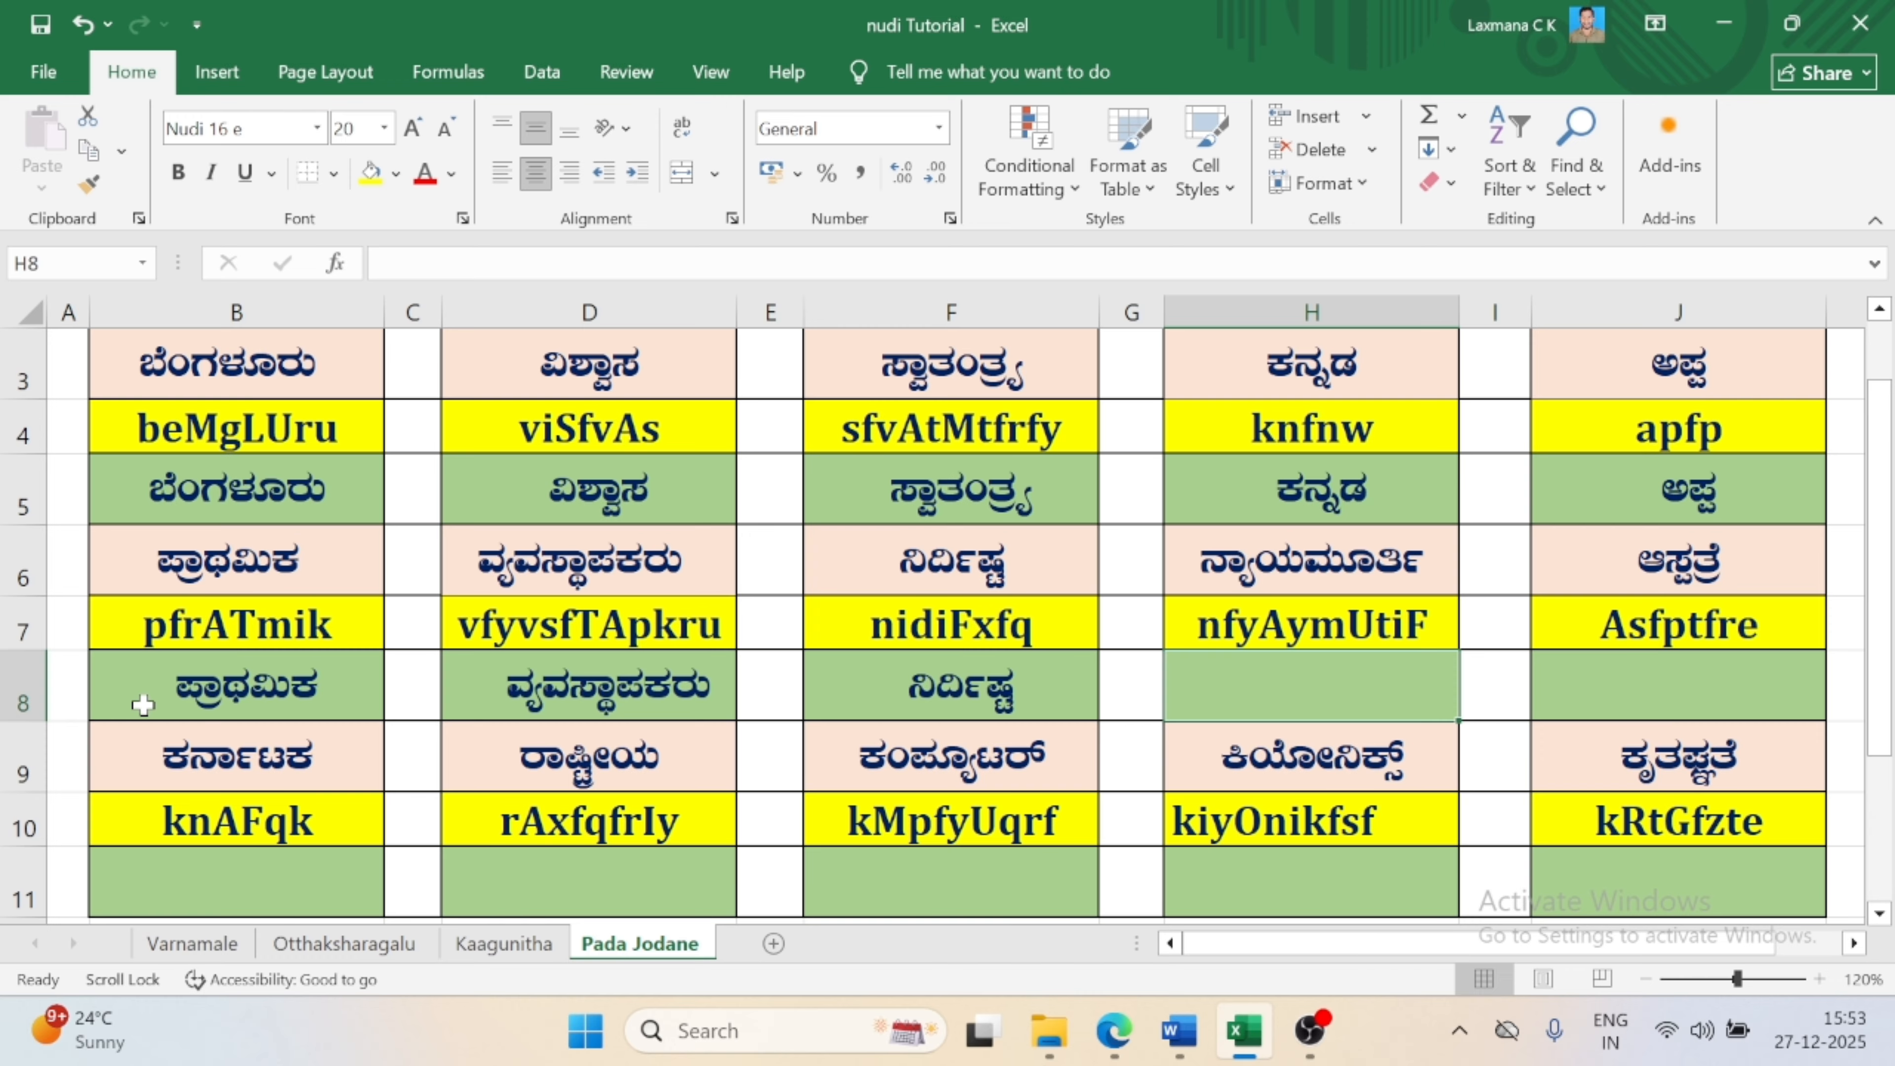
text(£A)
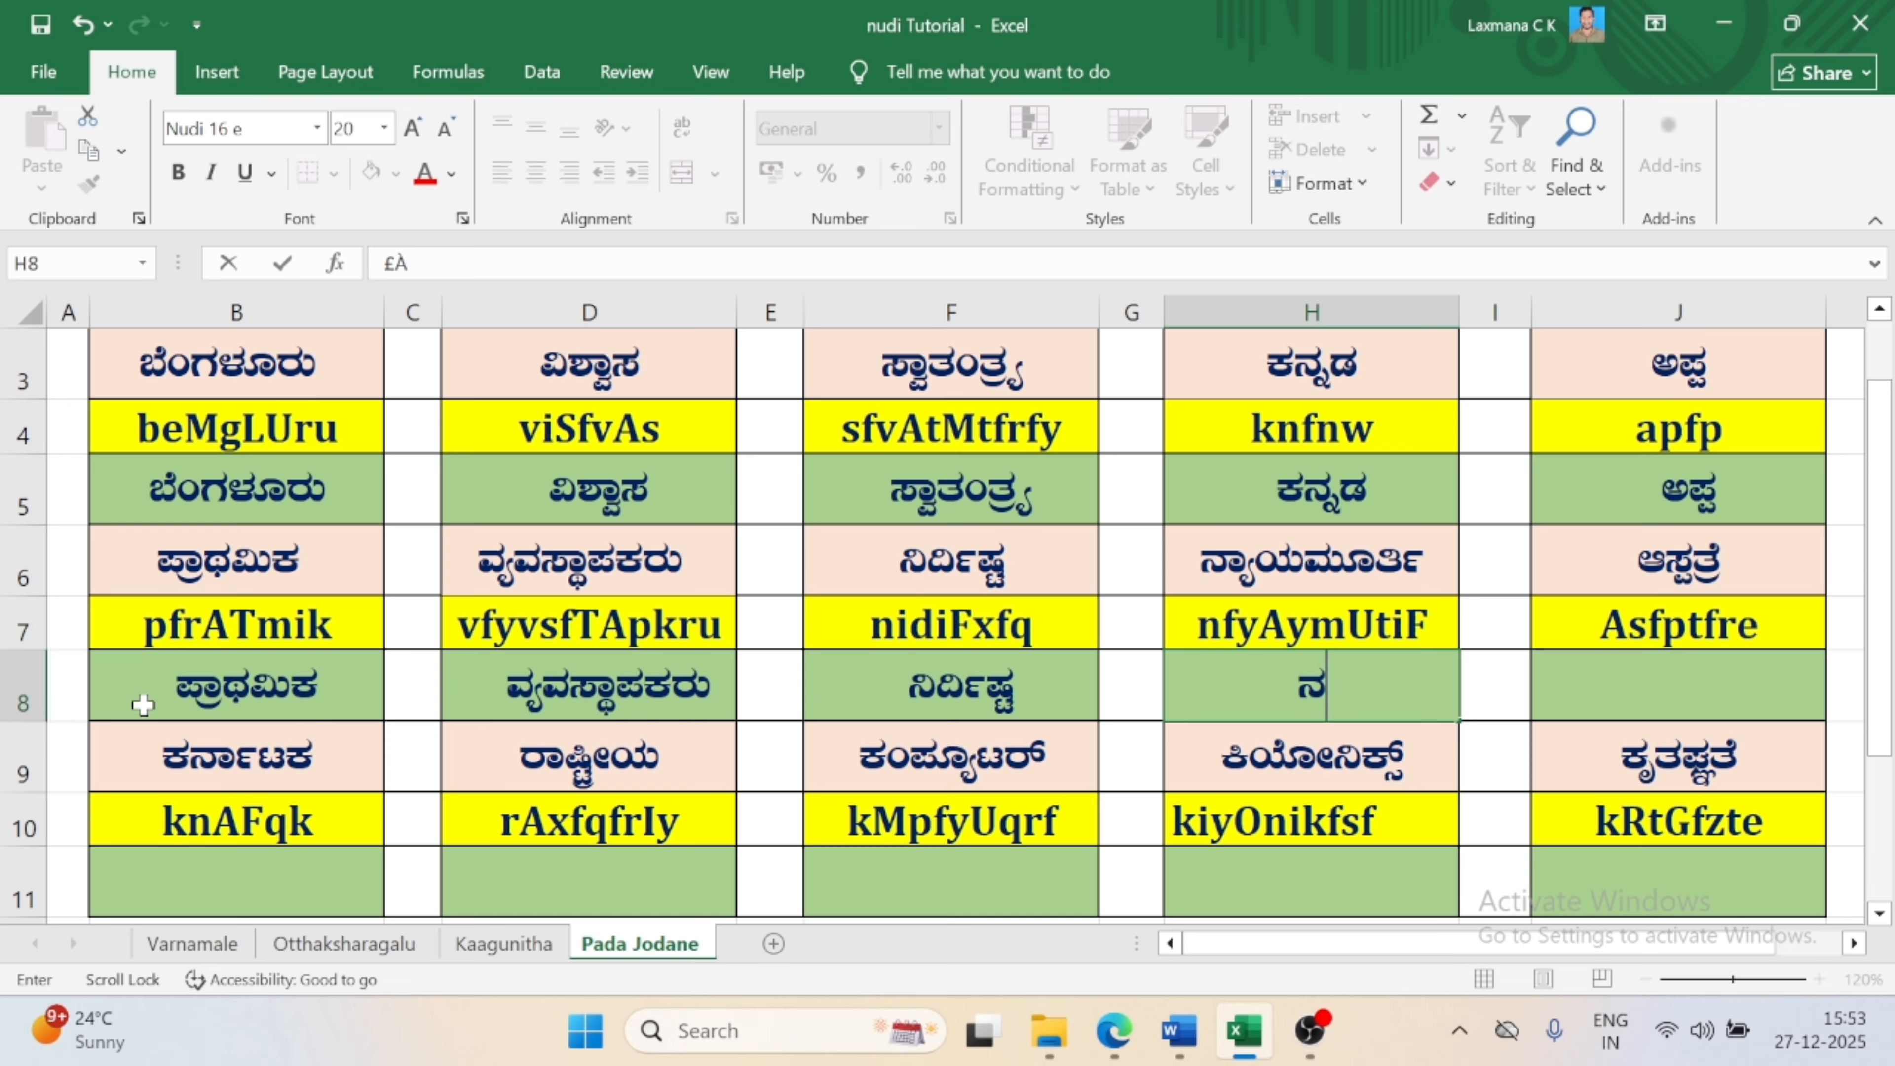
text(f)
text(yA)
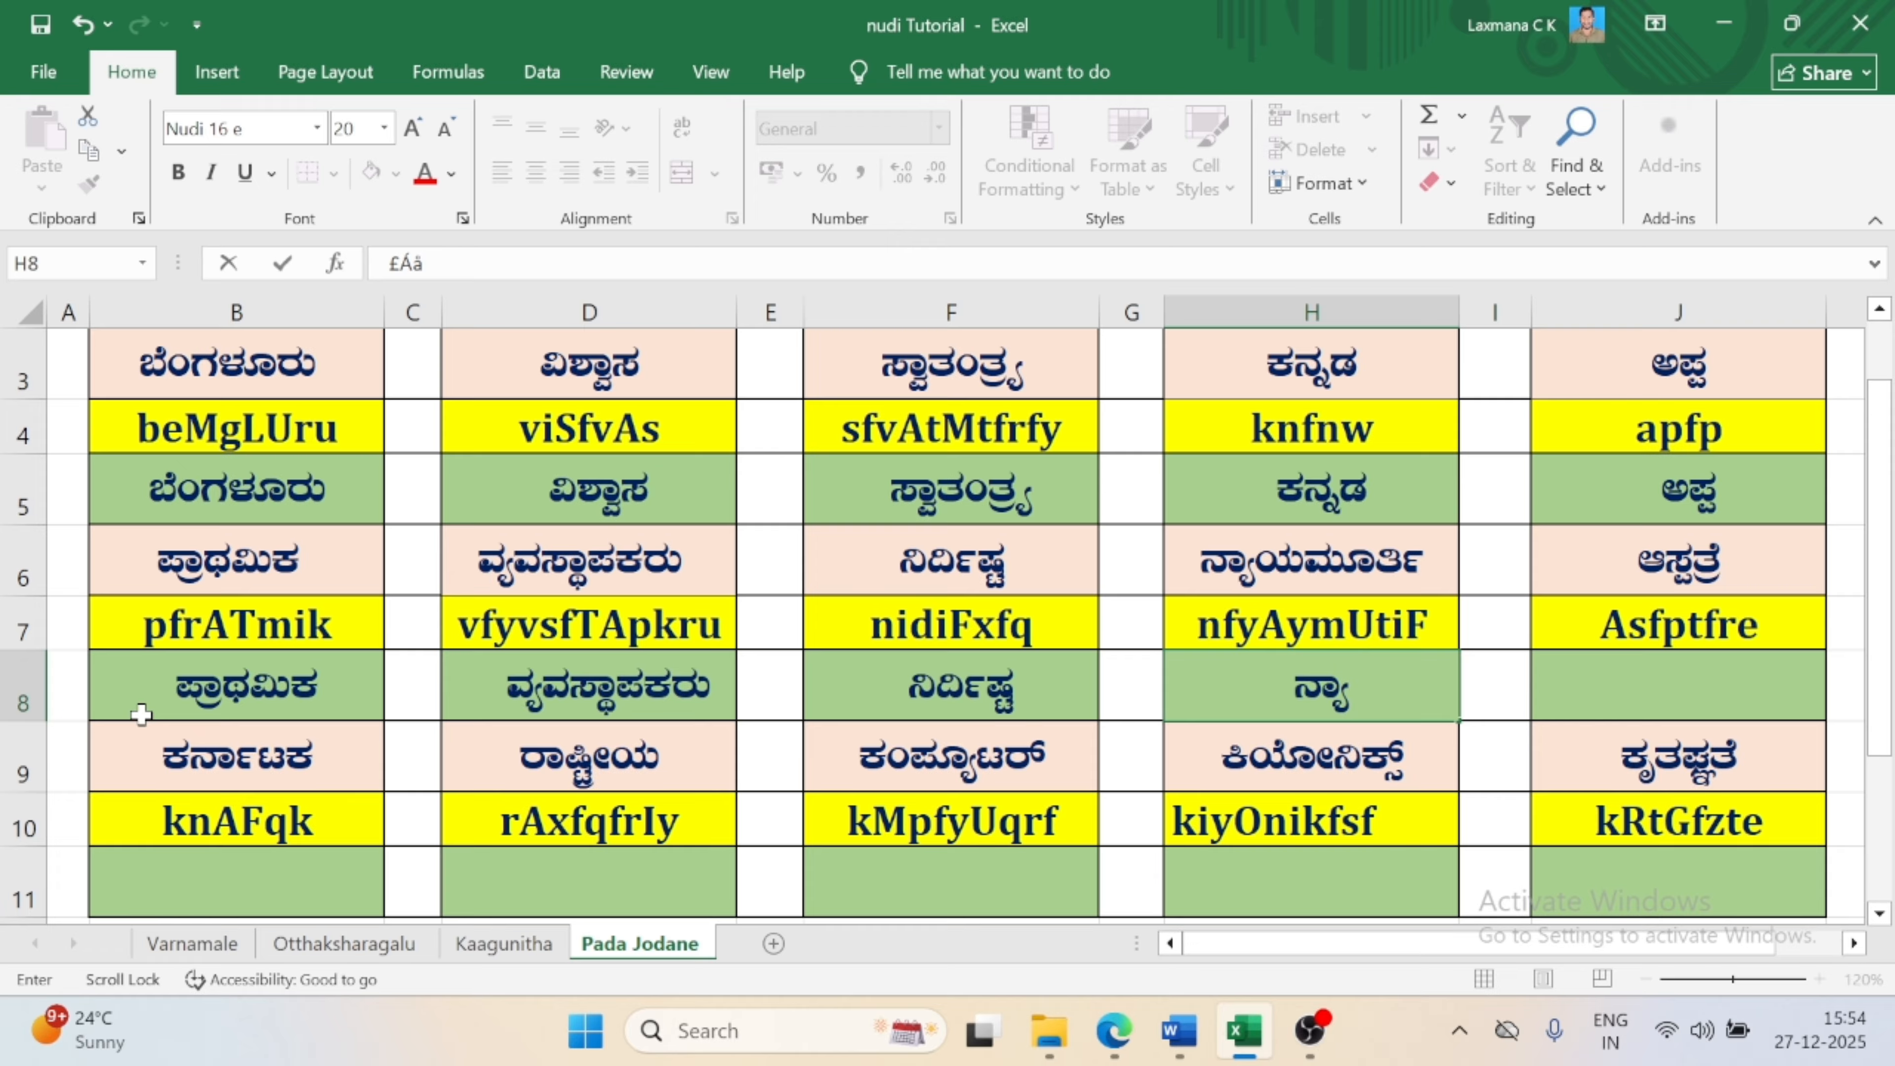
text(y)
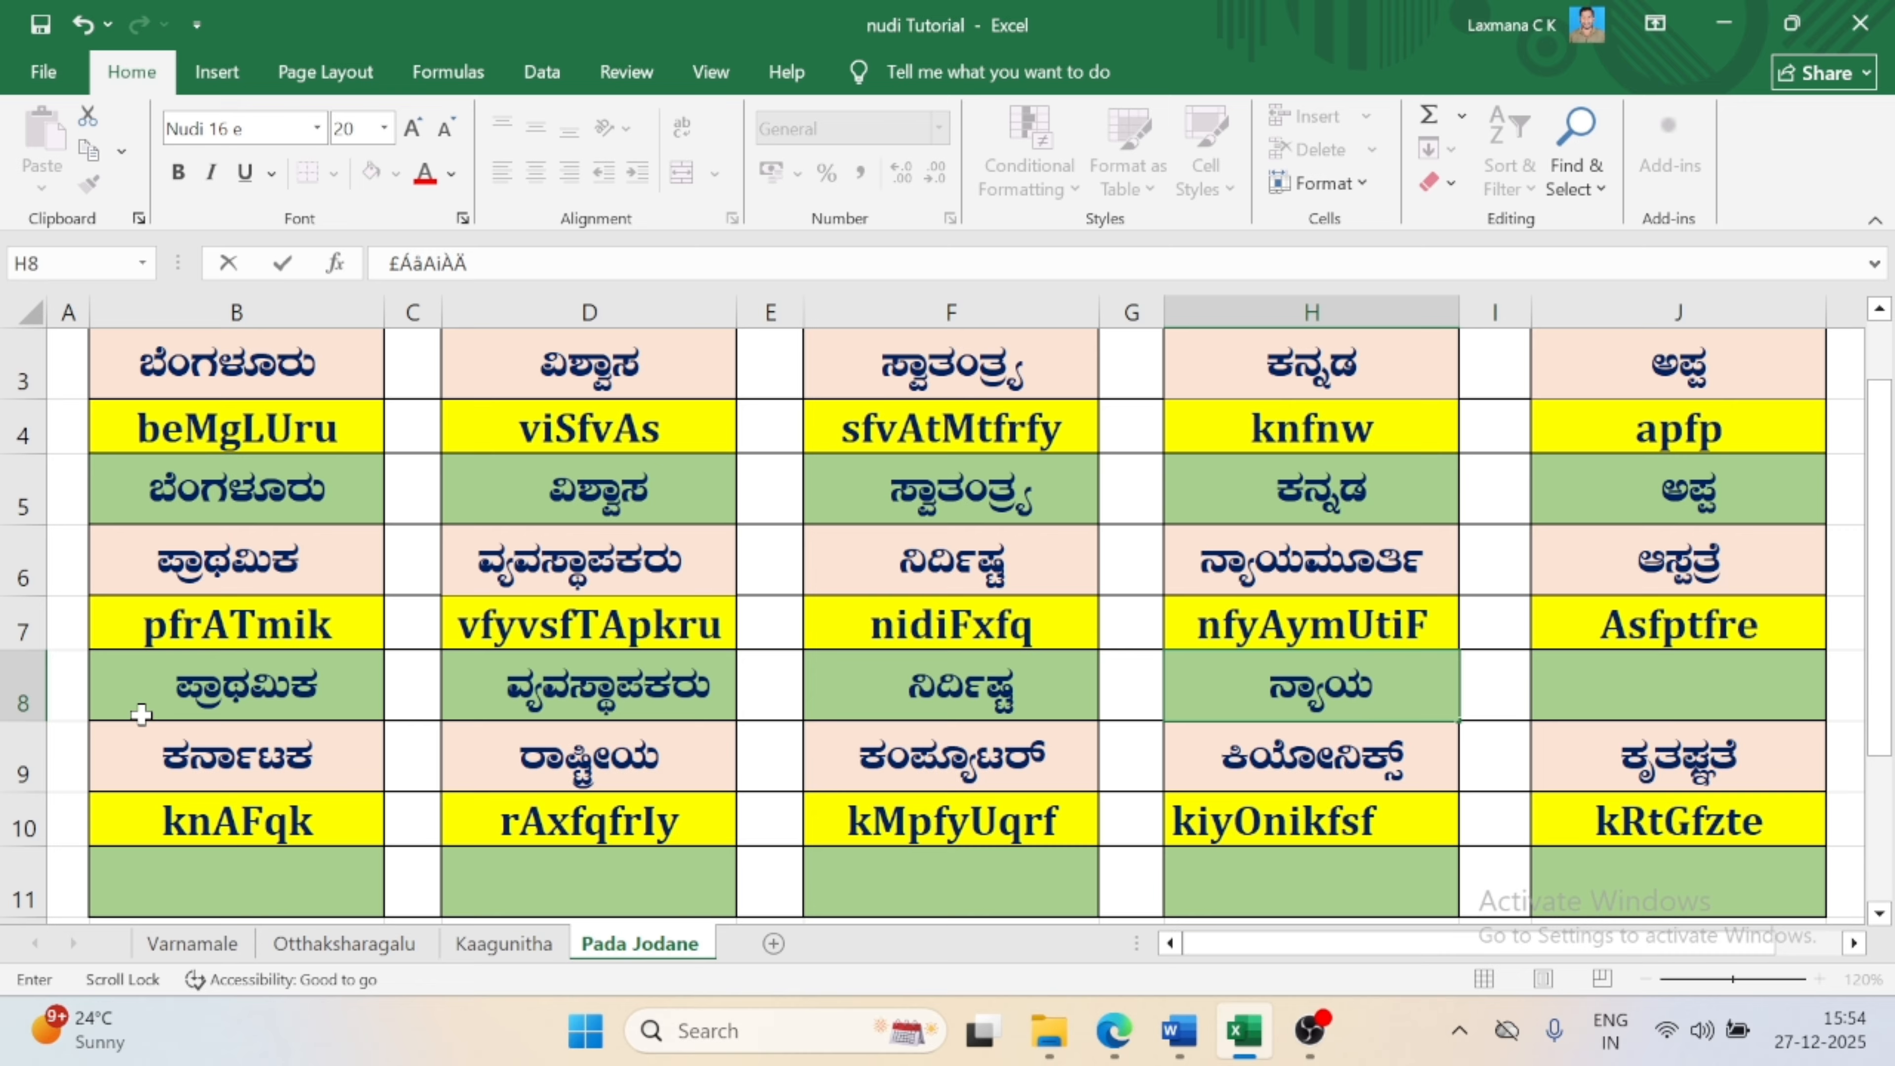
text(m)
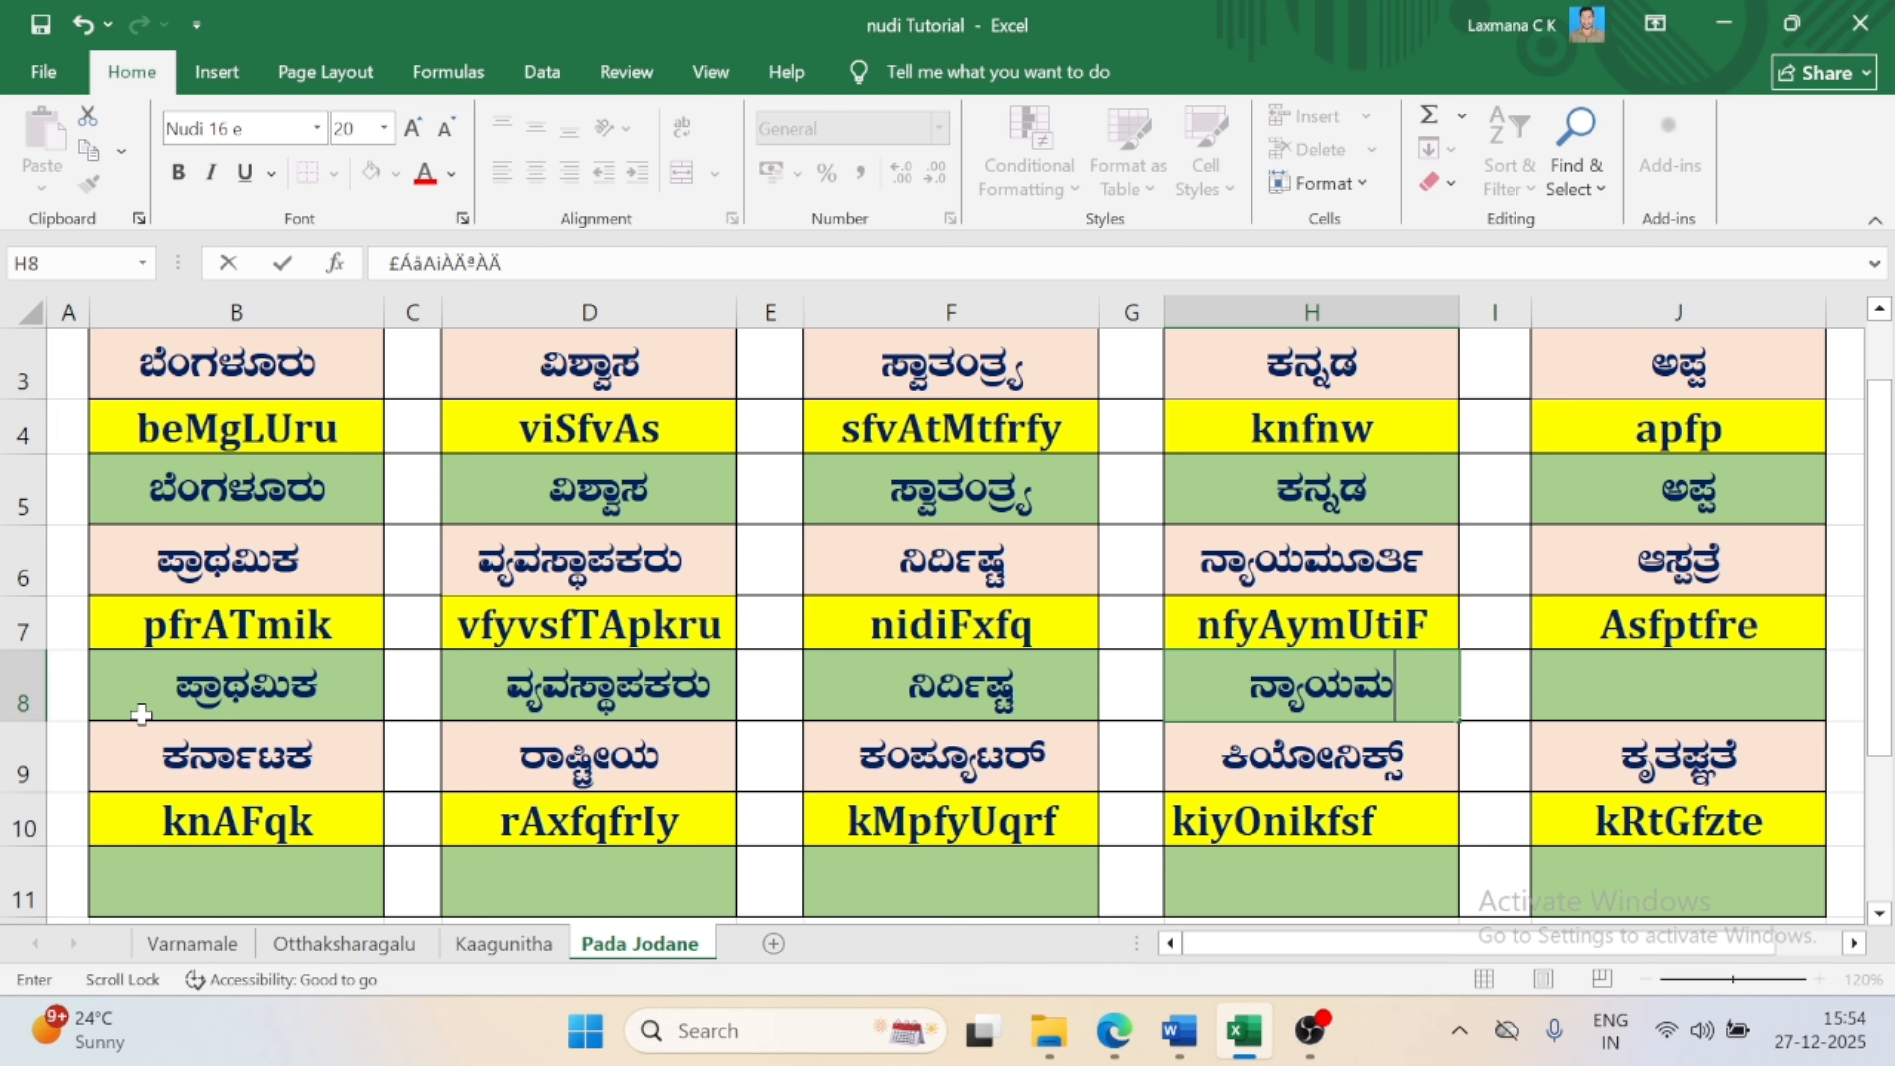
text(U)
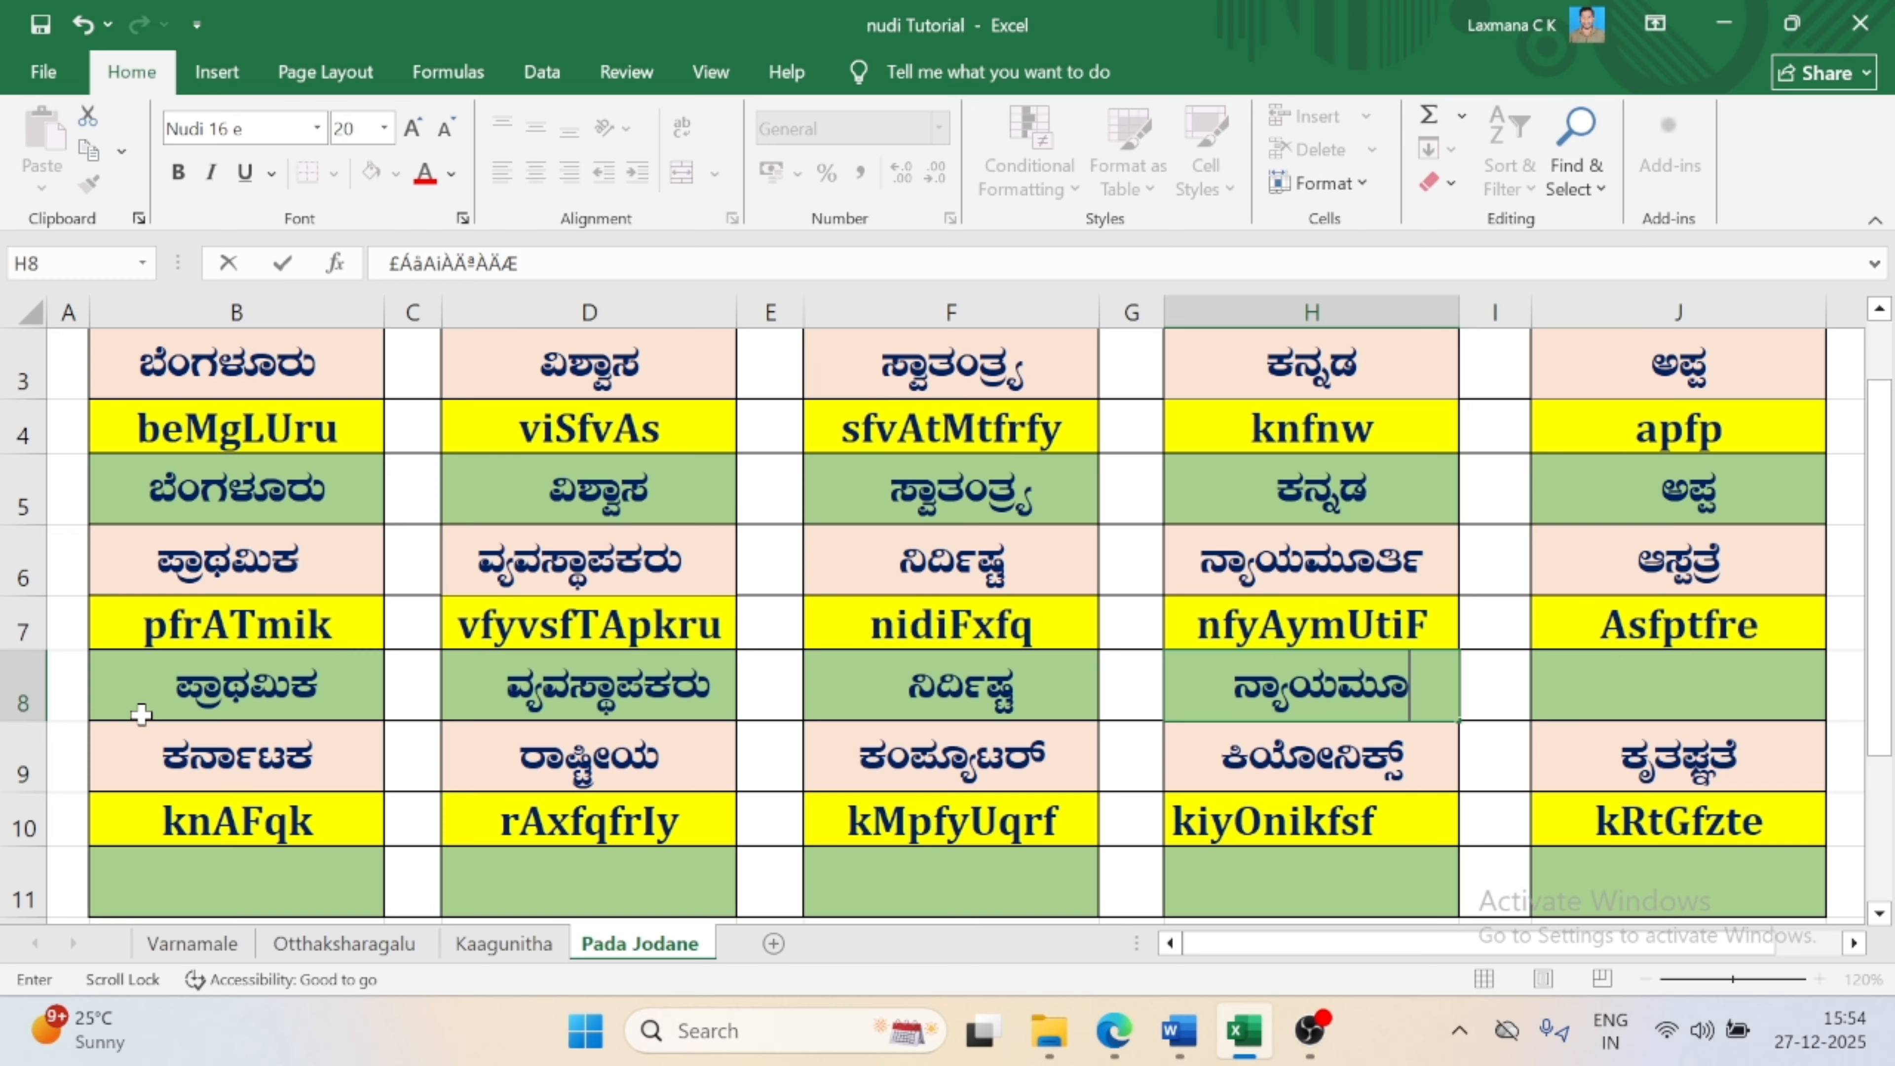
text(t)
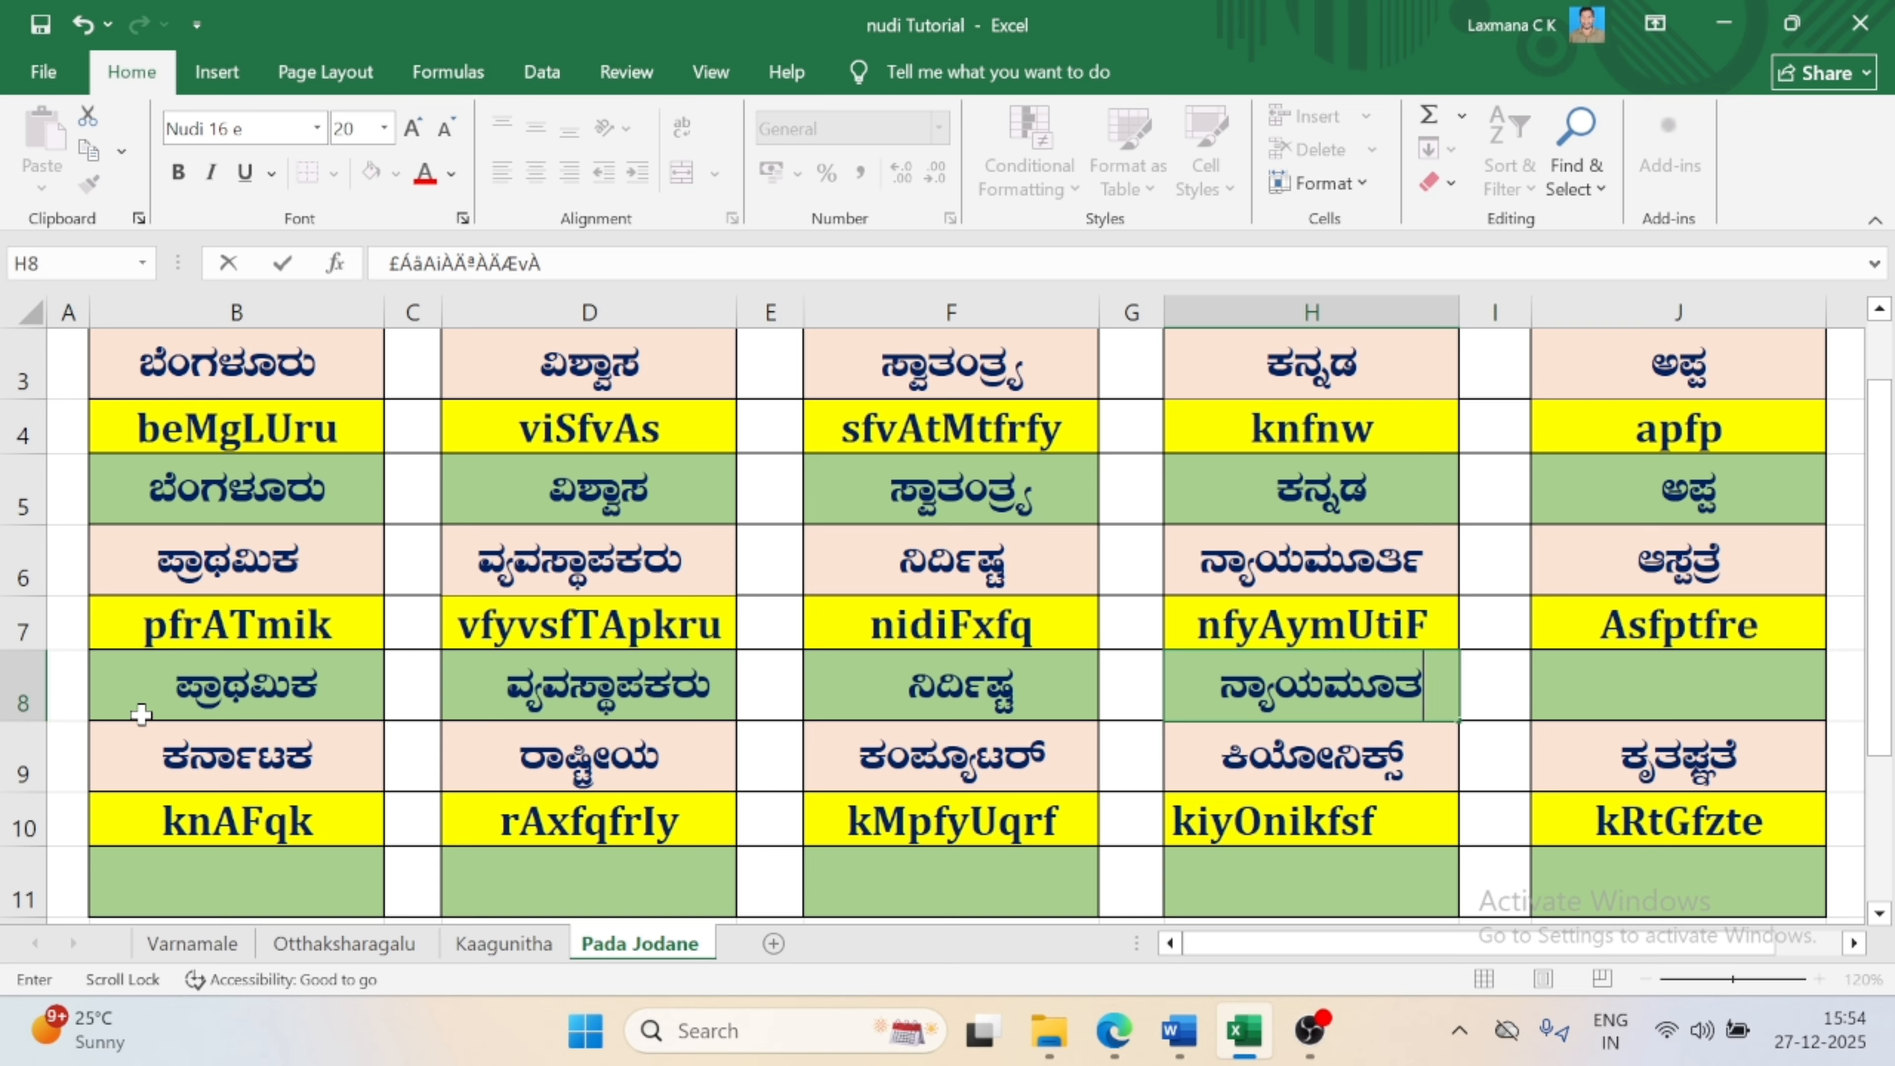
text(i)
text(F)
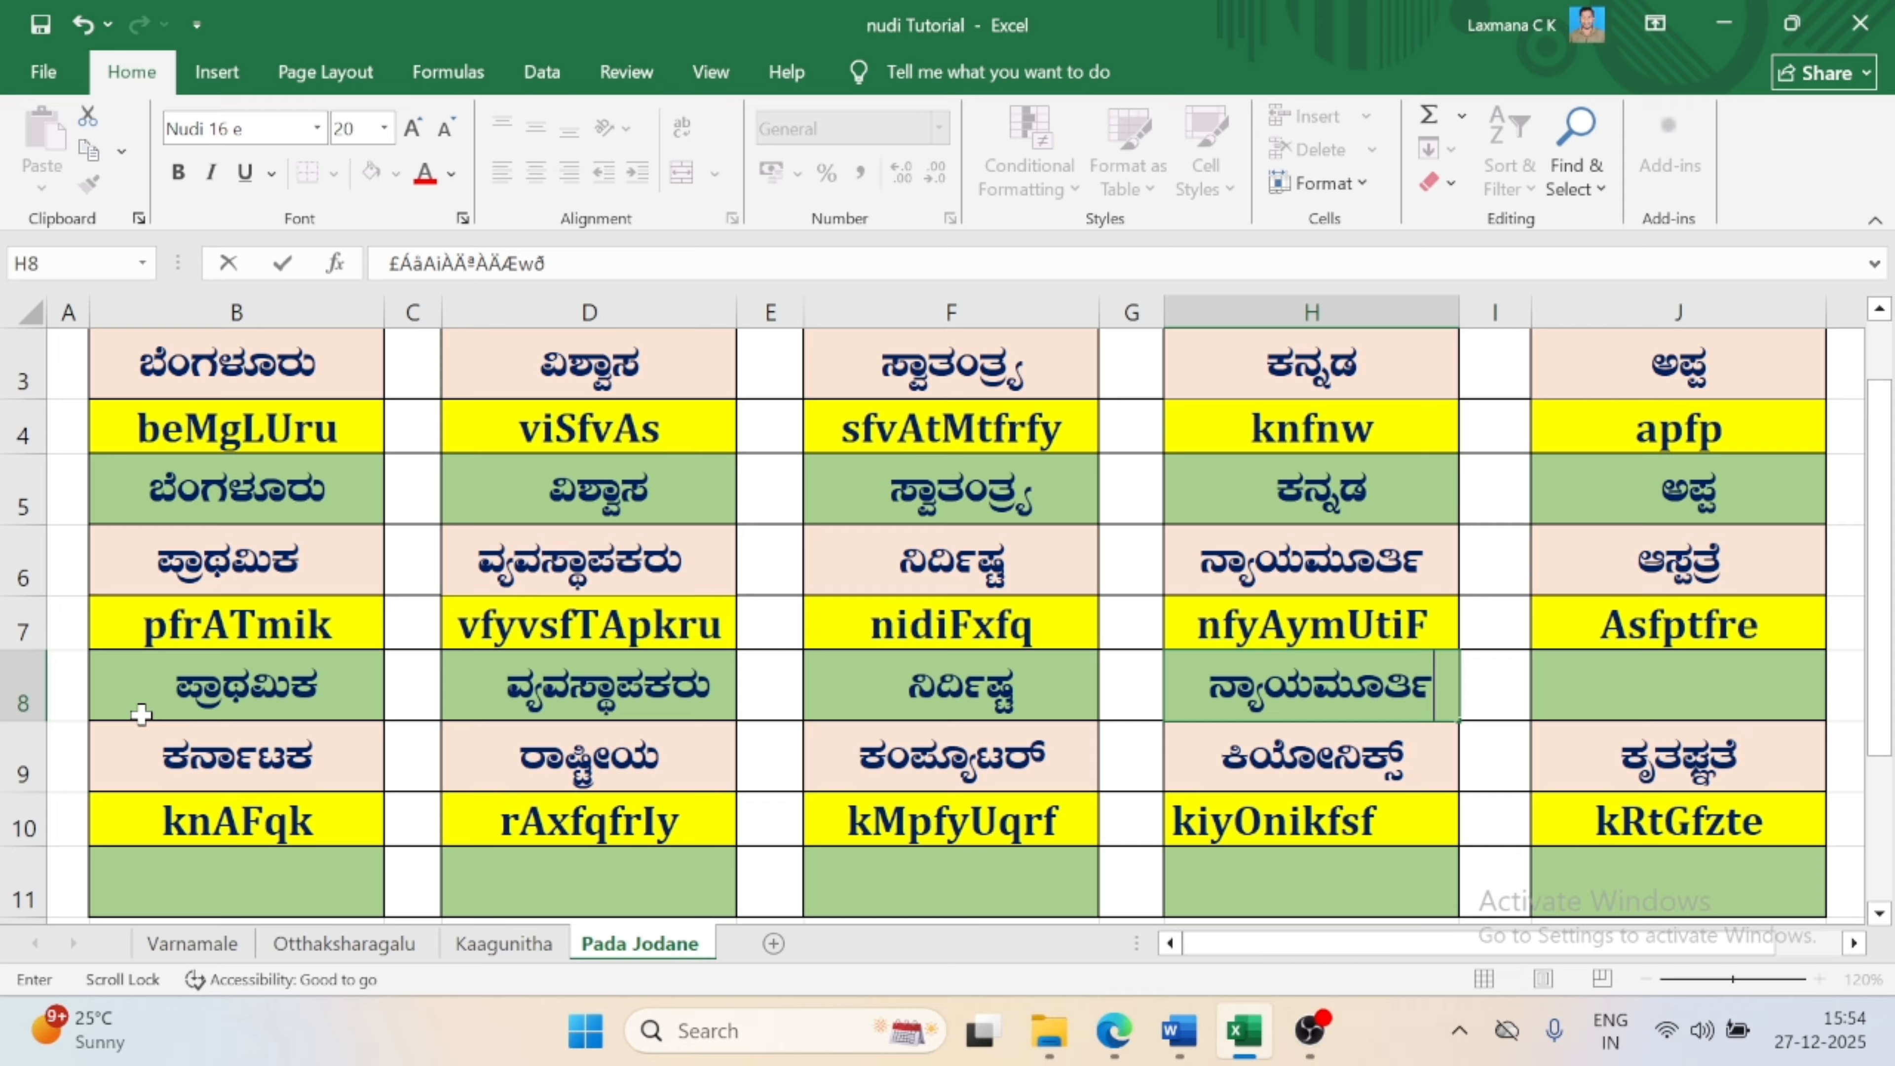
key(Tab)
- Enter the Kannada word ಆಸ್ಪತ್ರೆ in cell J8, following the transliteration Asfptfre
key(Tab)
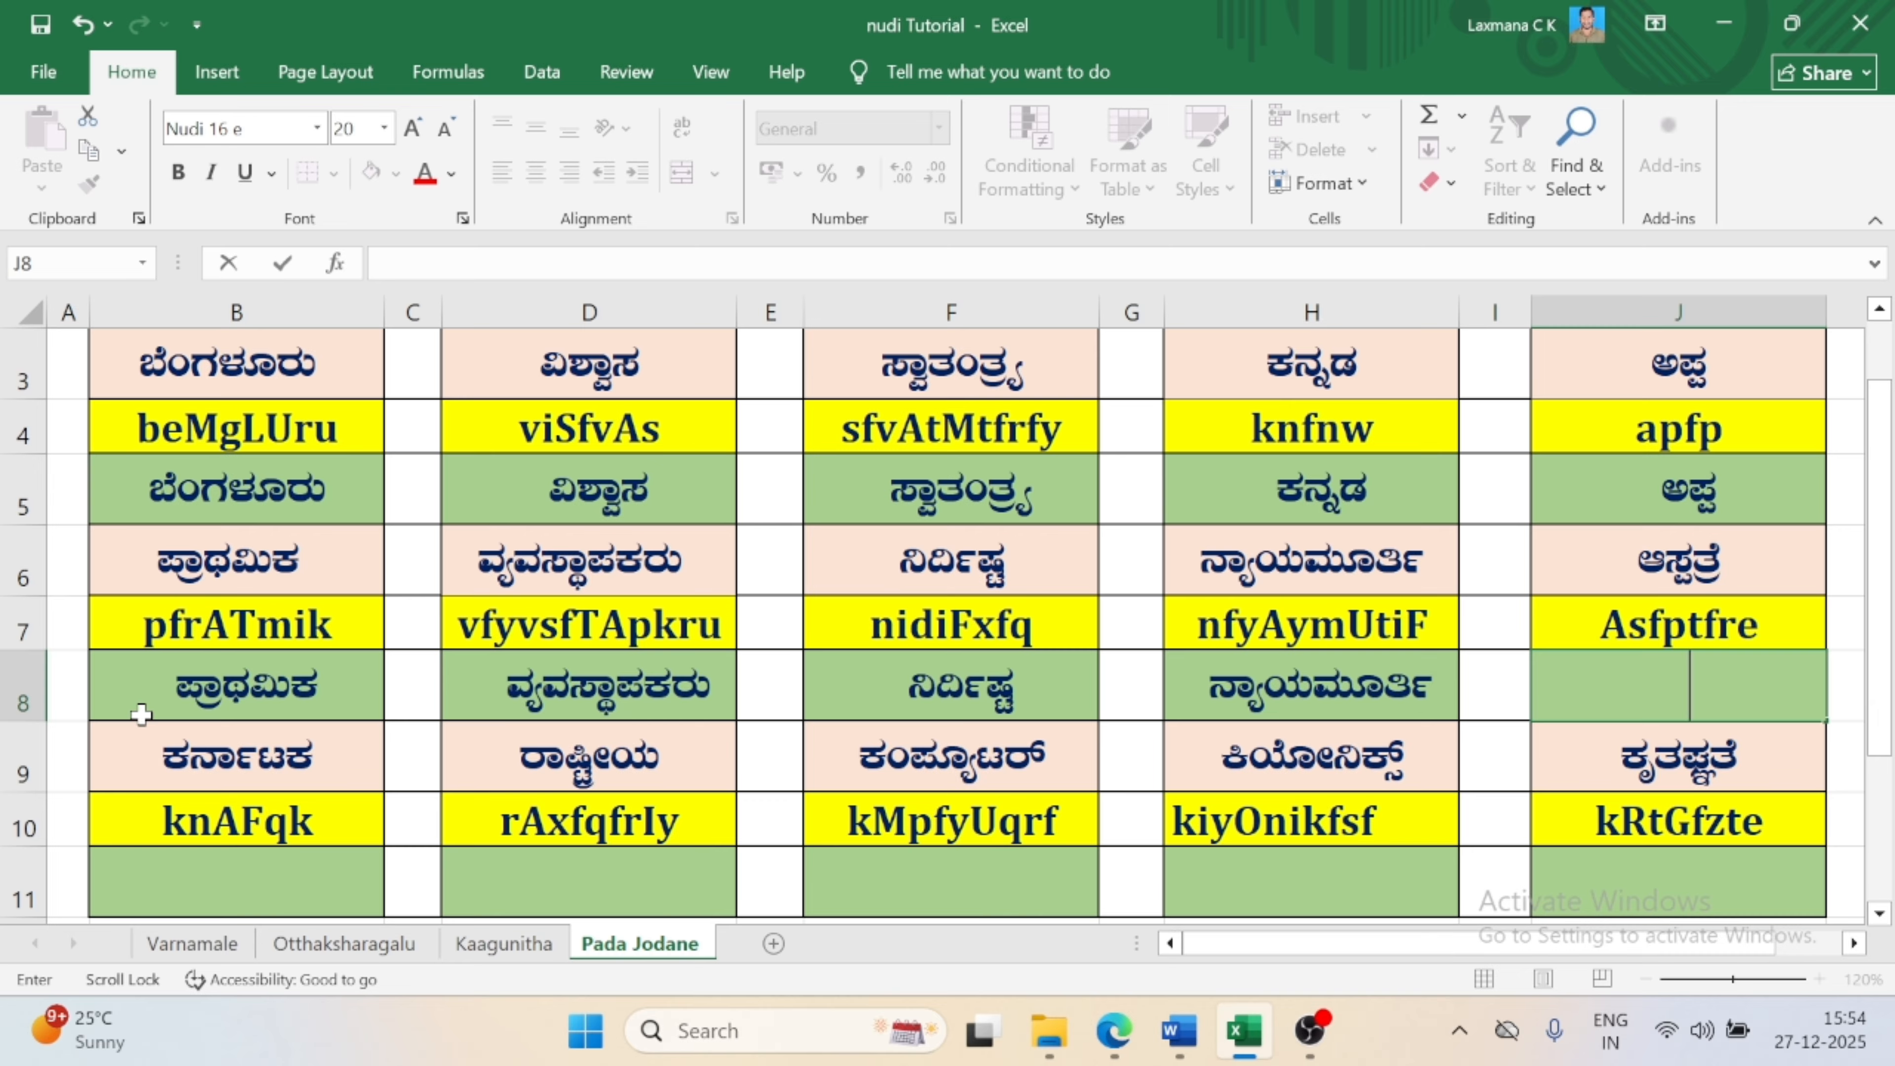
text(D¸)
text(À)
text(f)
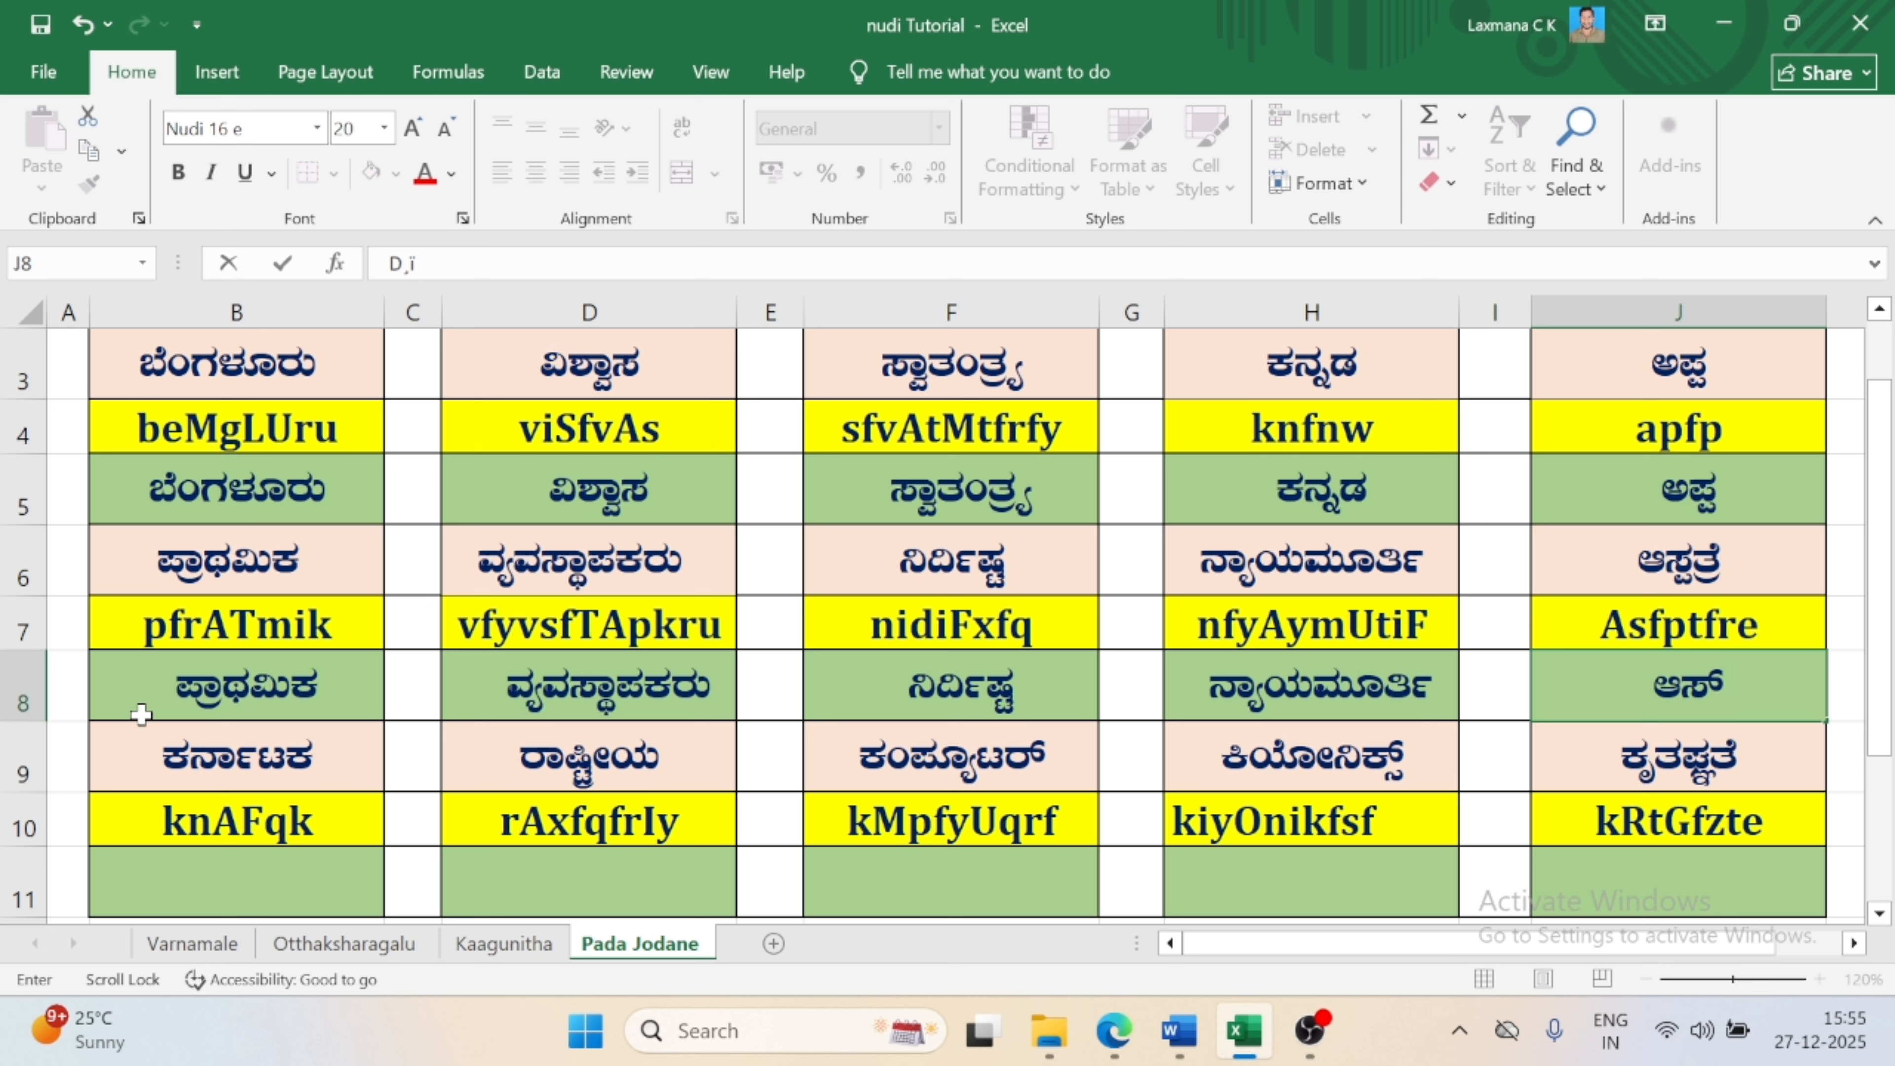
text(p)
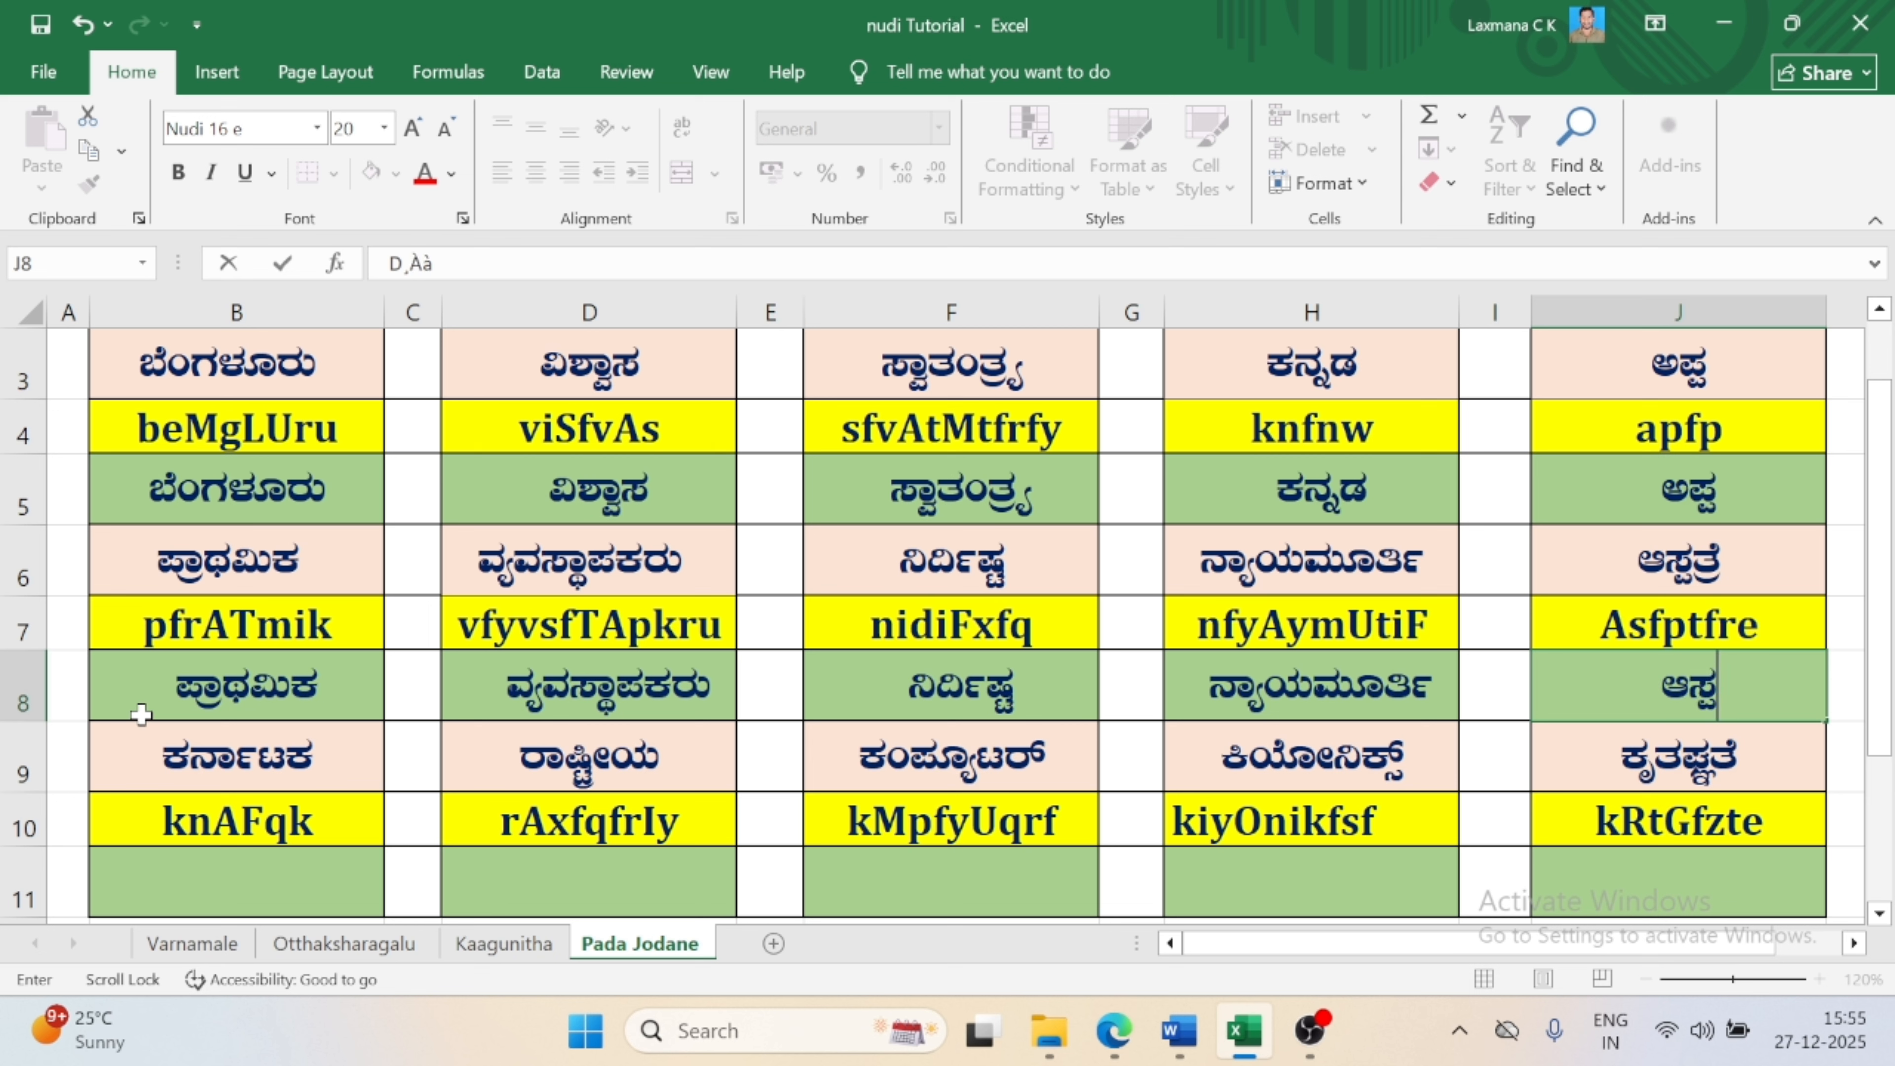
text(t)
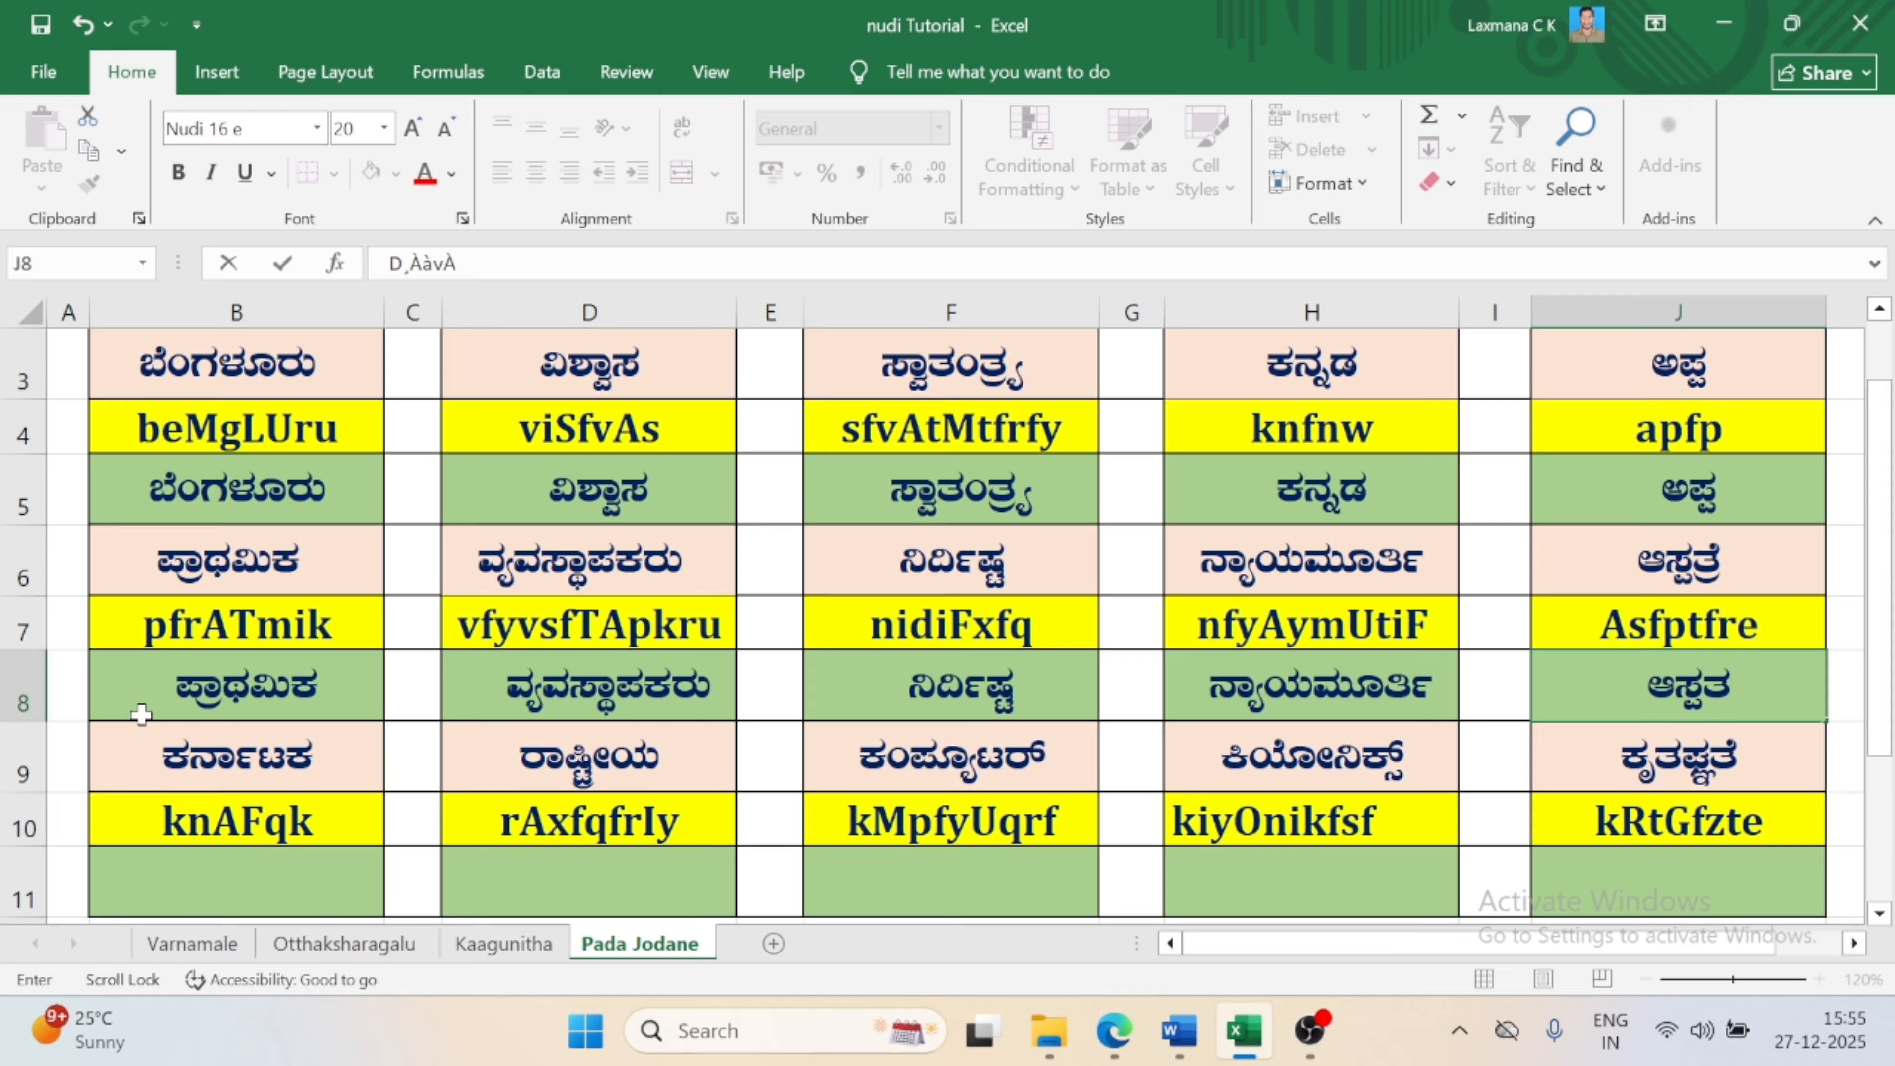
text(f)
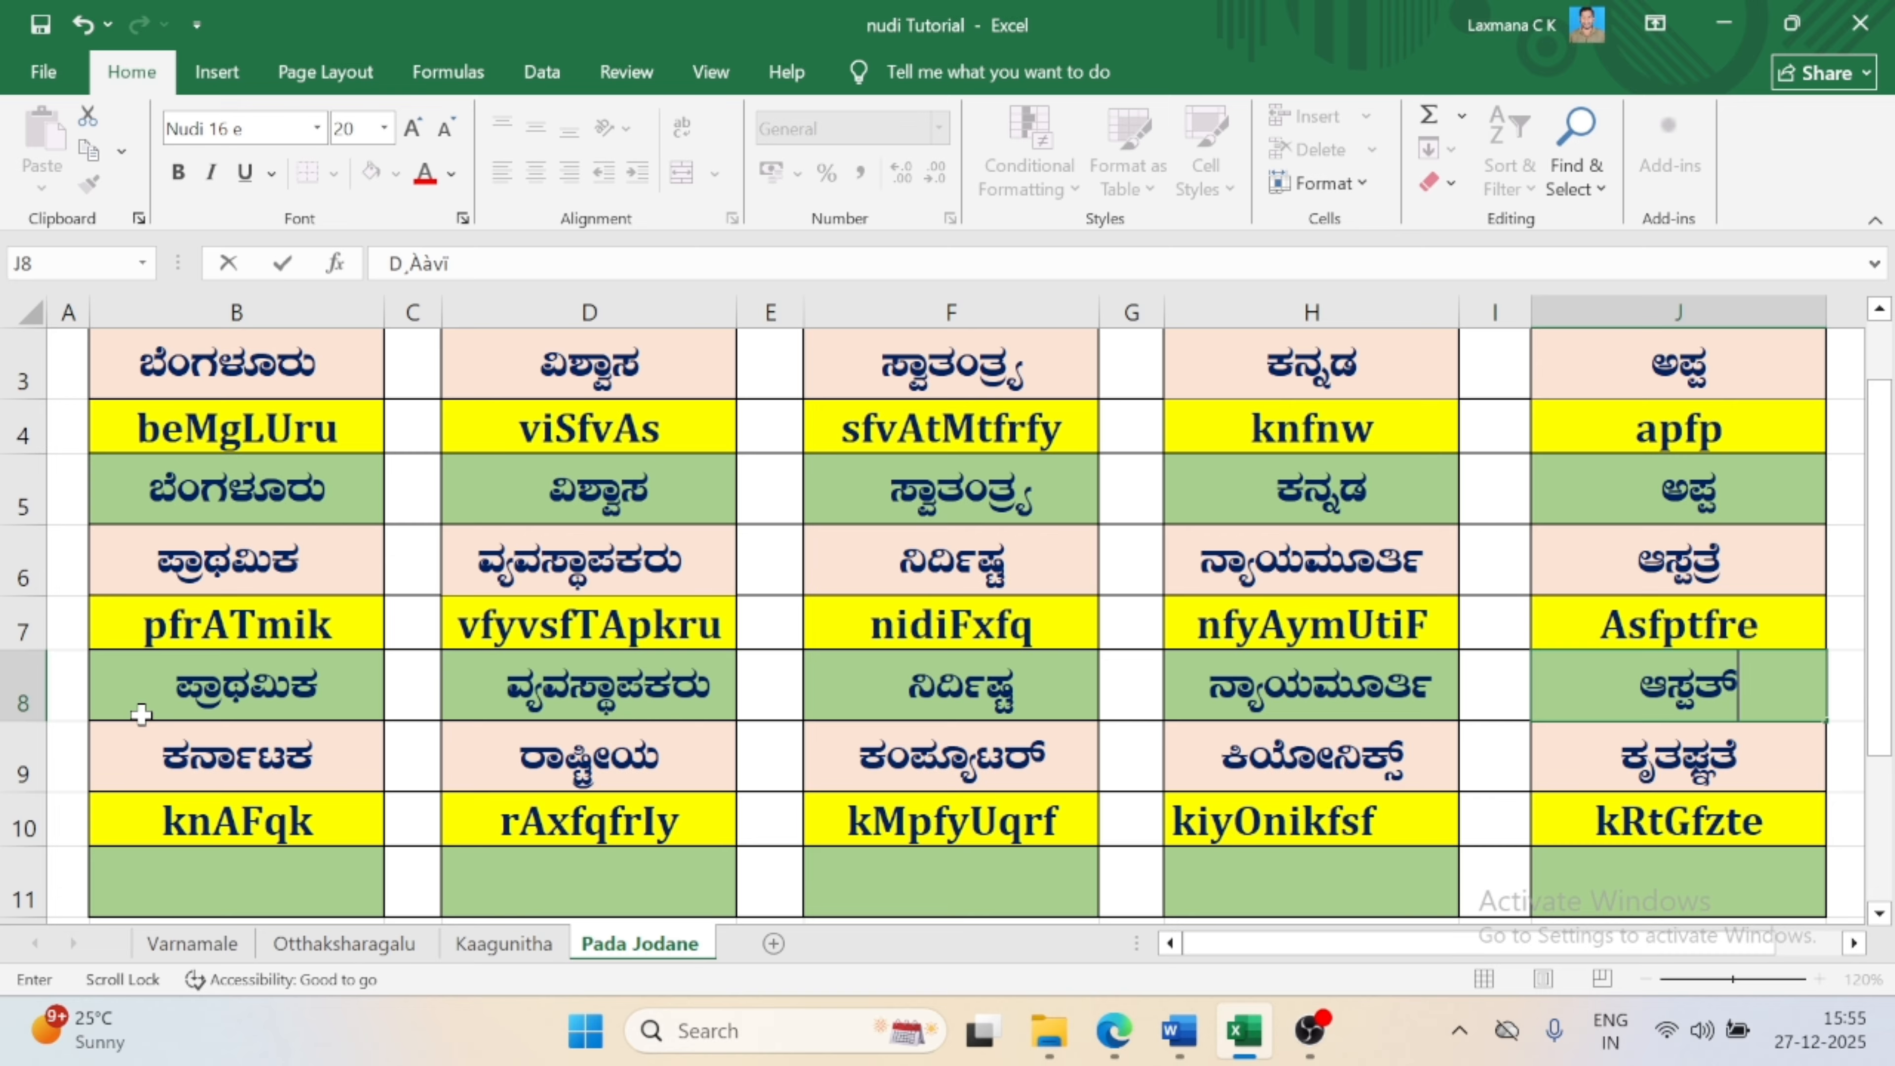
text(r)
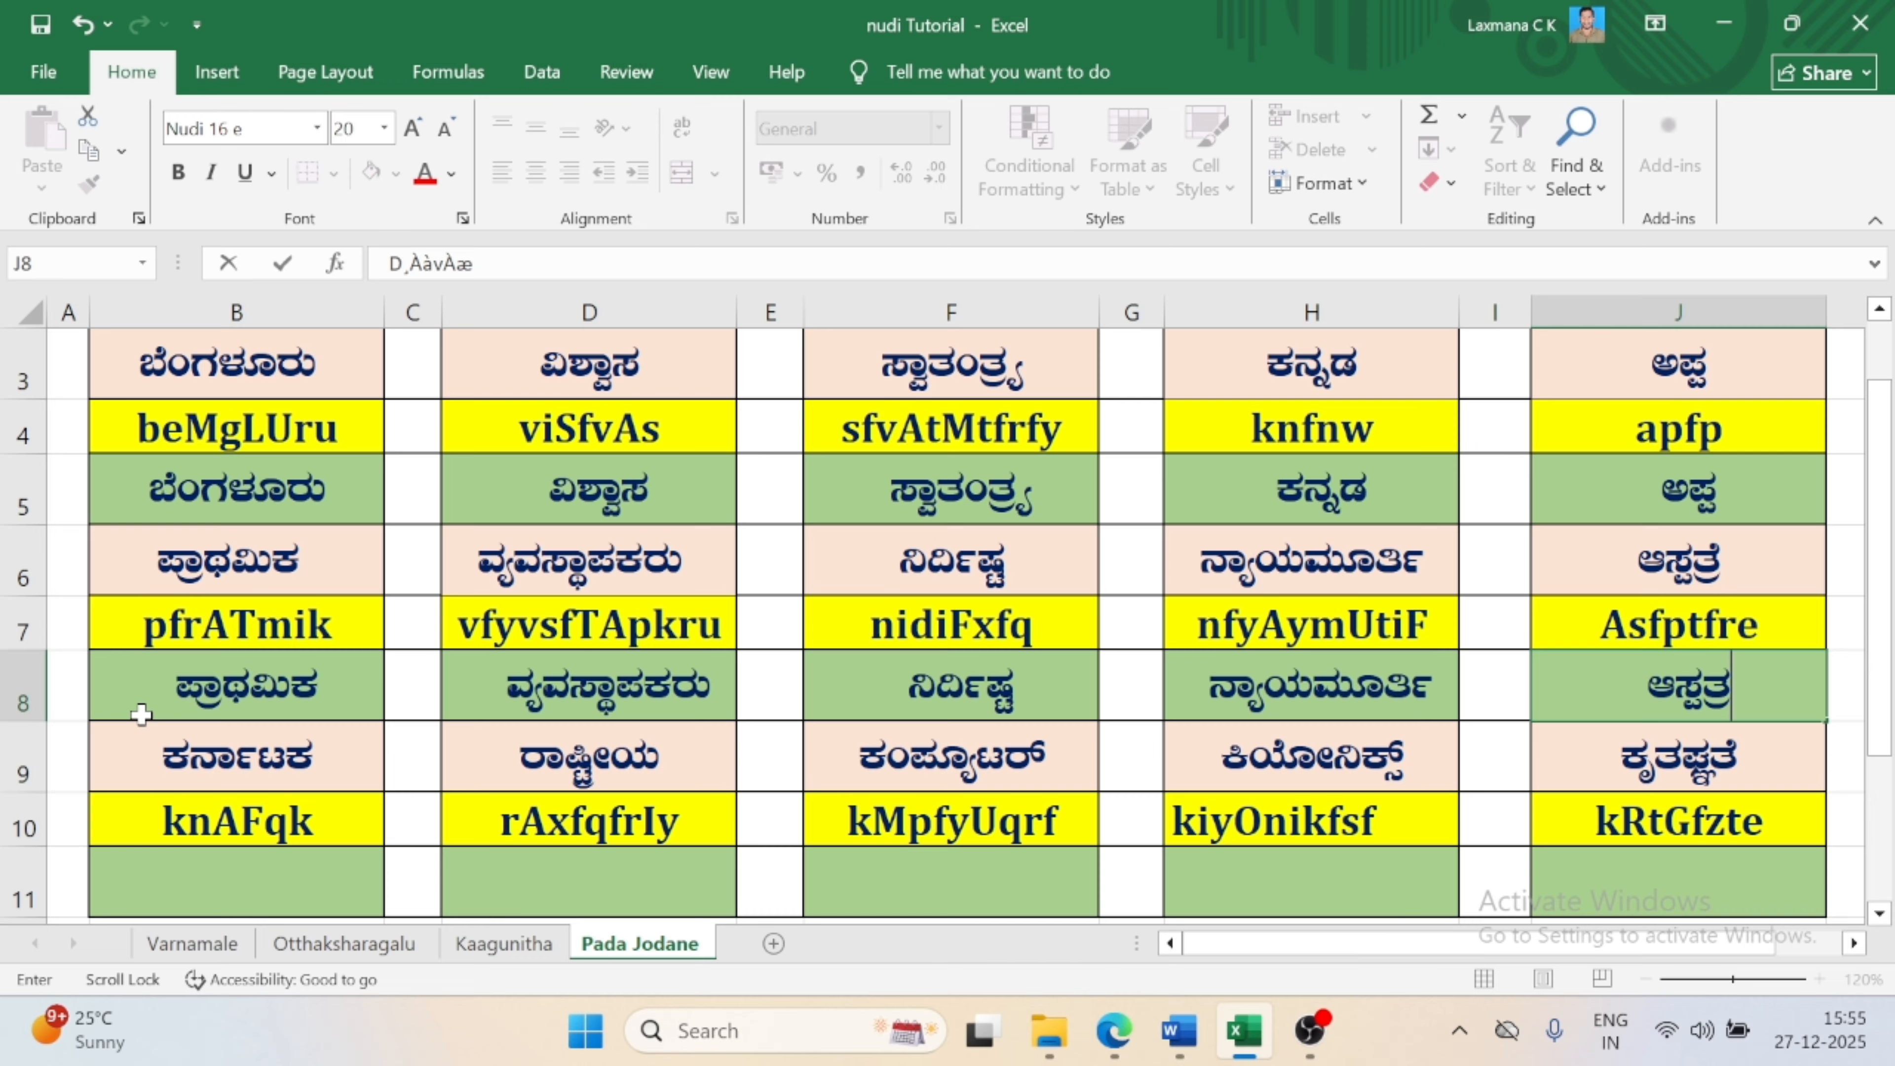
text(e)
- Enter the Kannada word ಕರ್ನಾಟಕ in cell B11, following the transliteration knAFqk
click(229, 890)
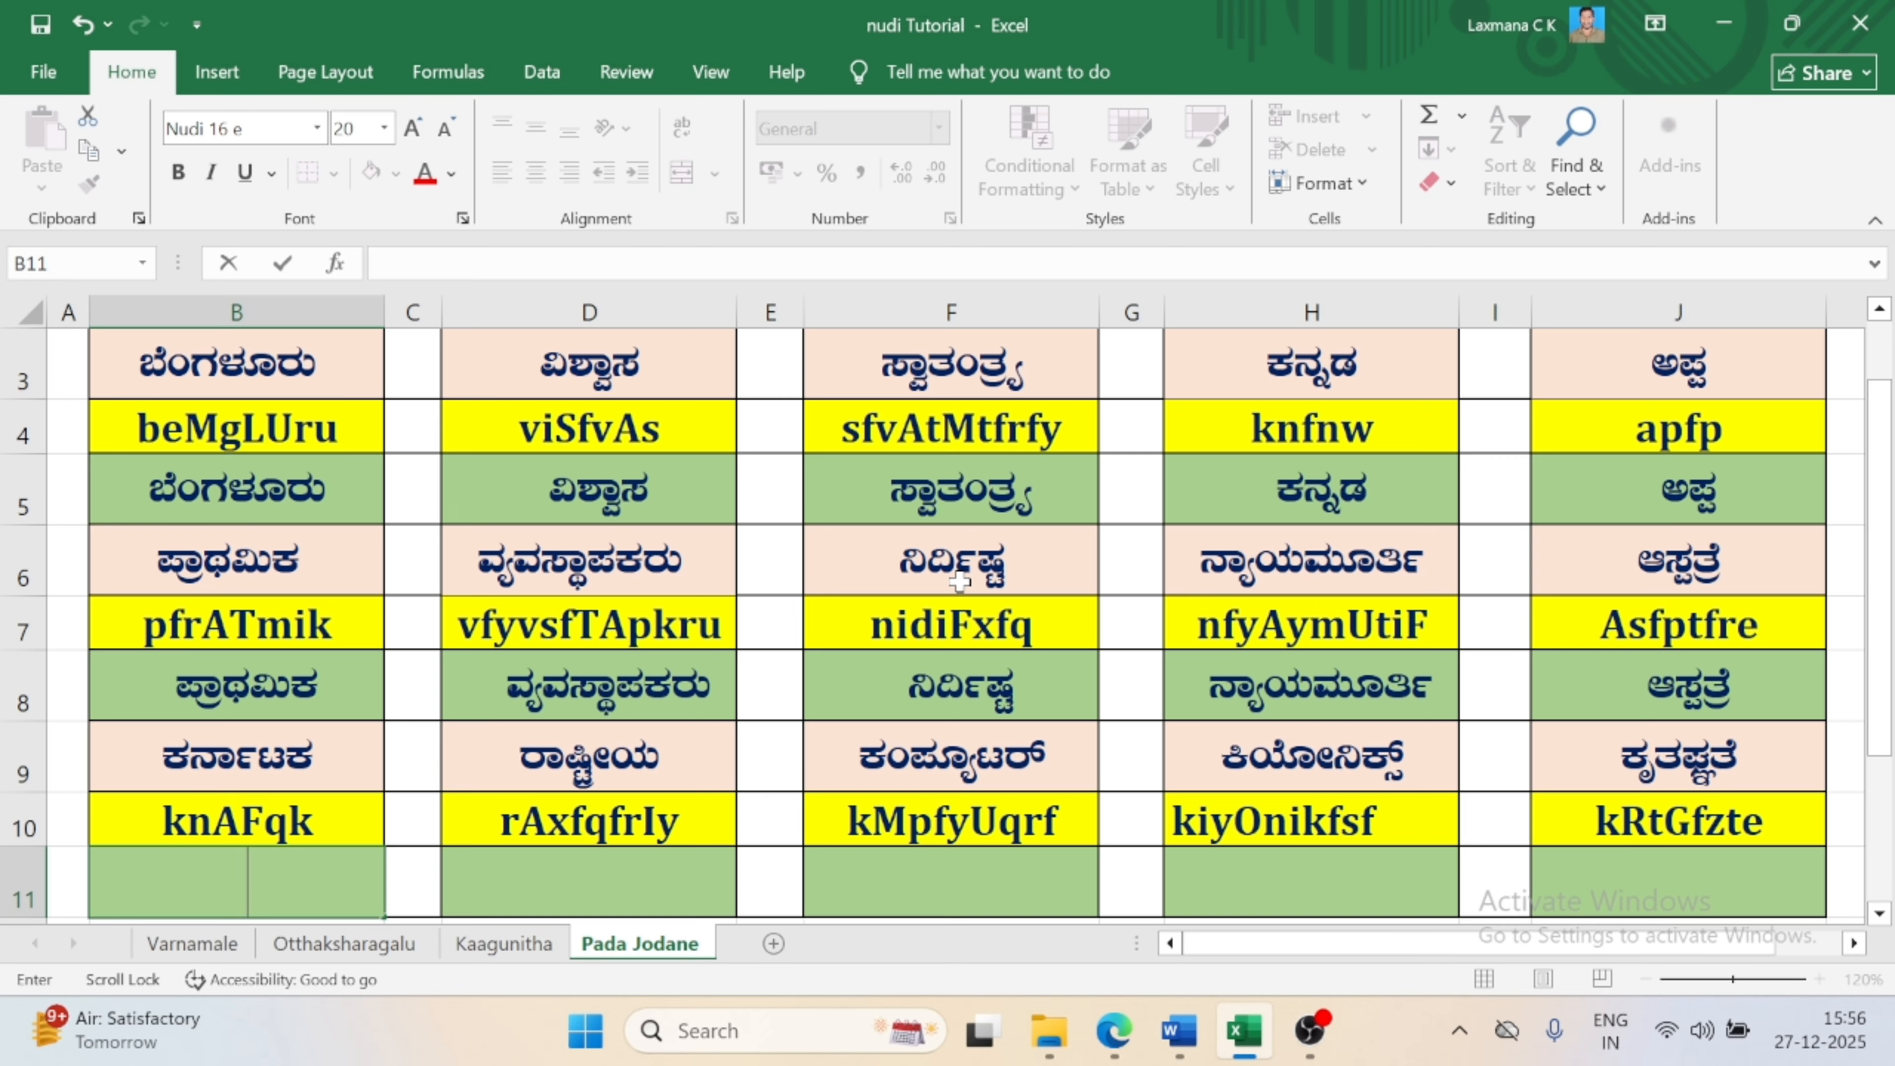
text(kn)
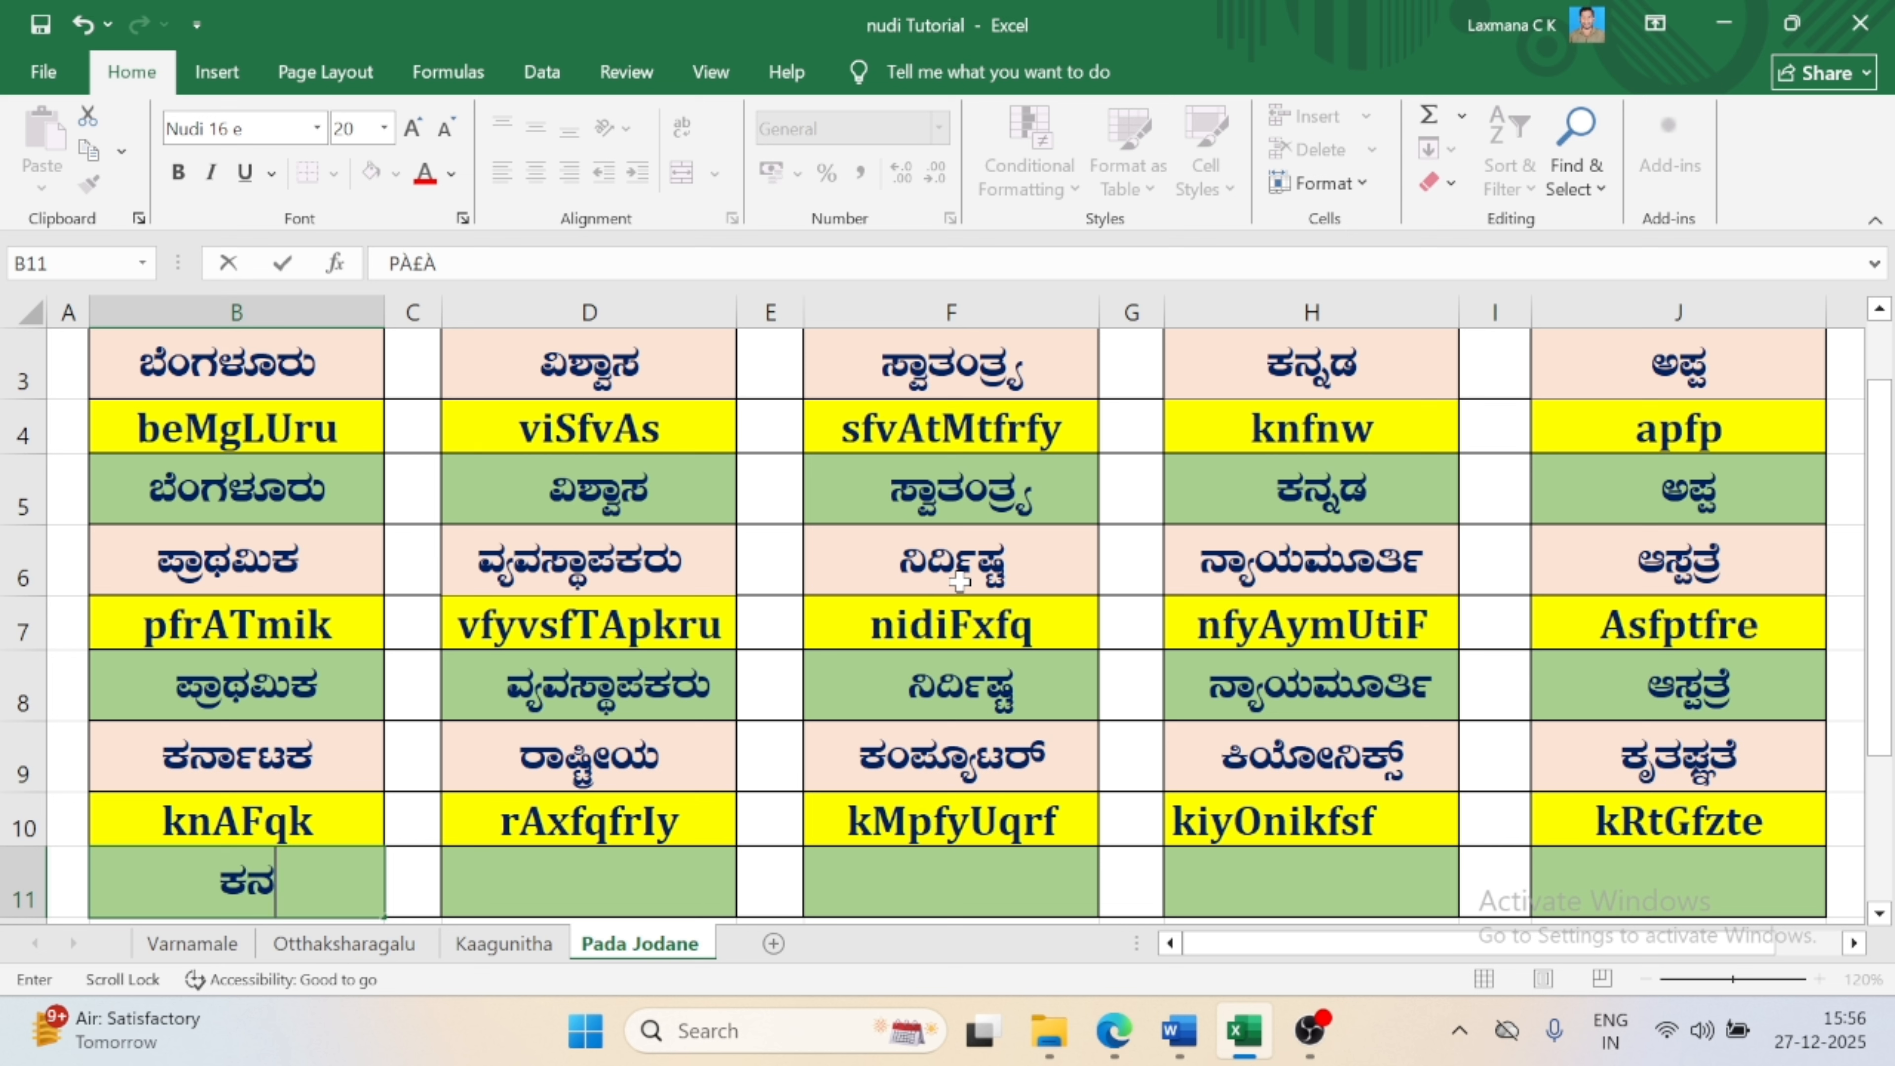
text(AF)
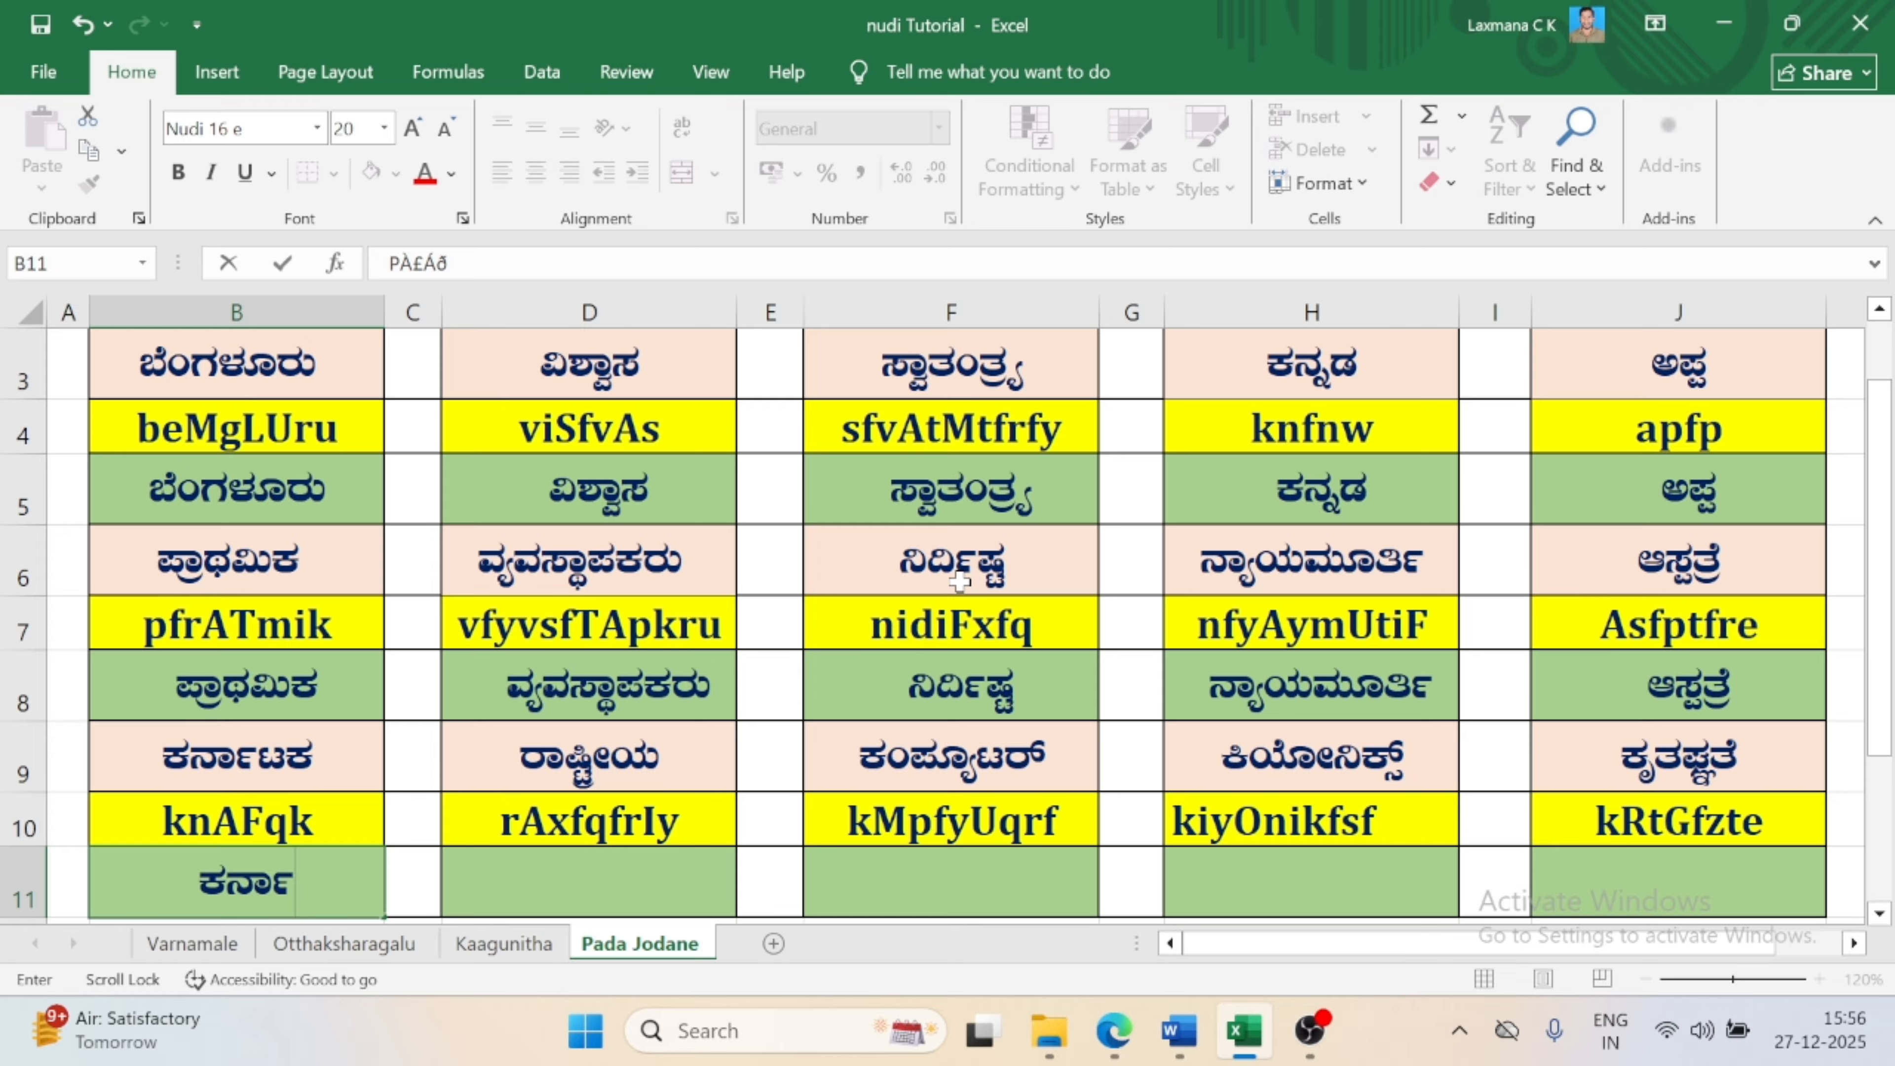
text(q)
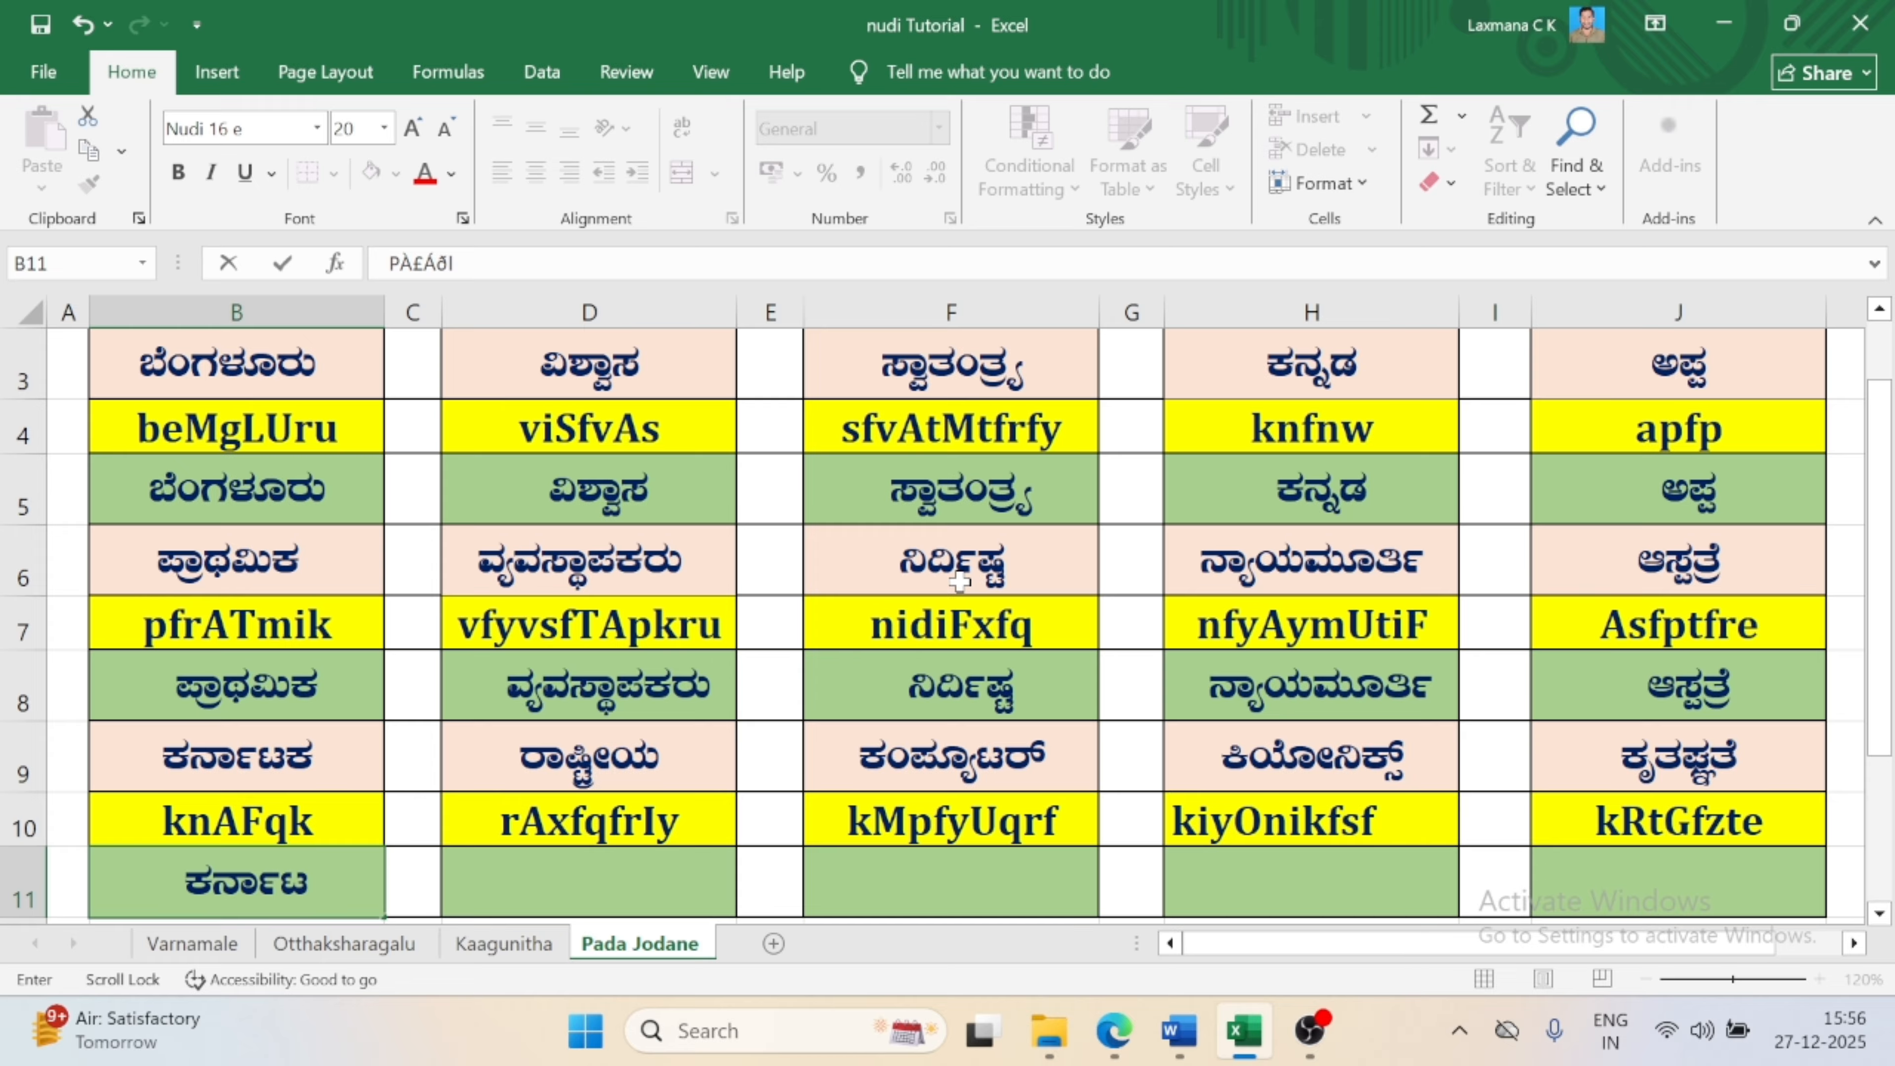
text(k)
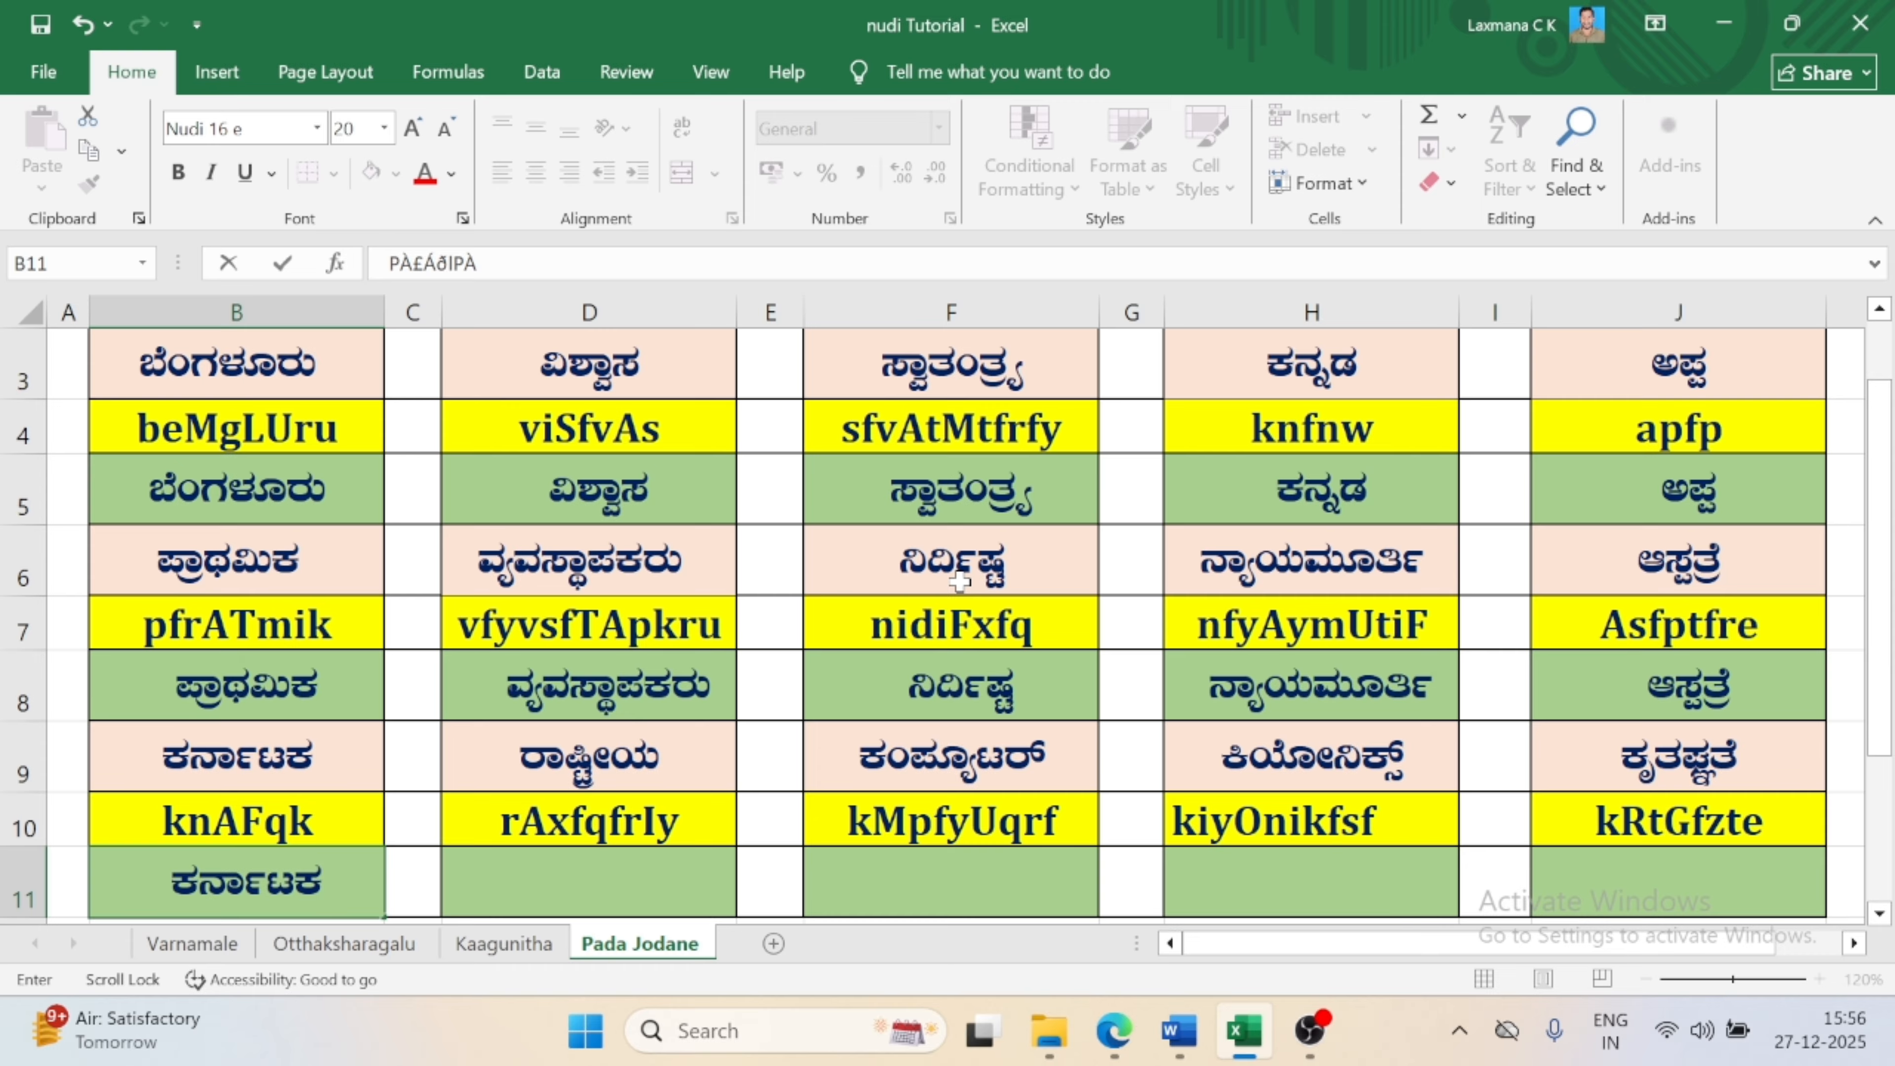
key(Tab)
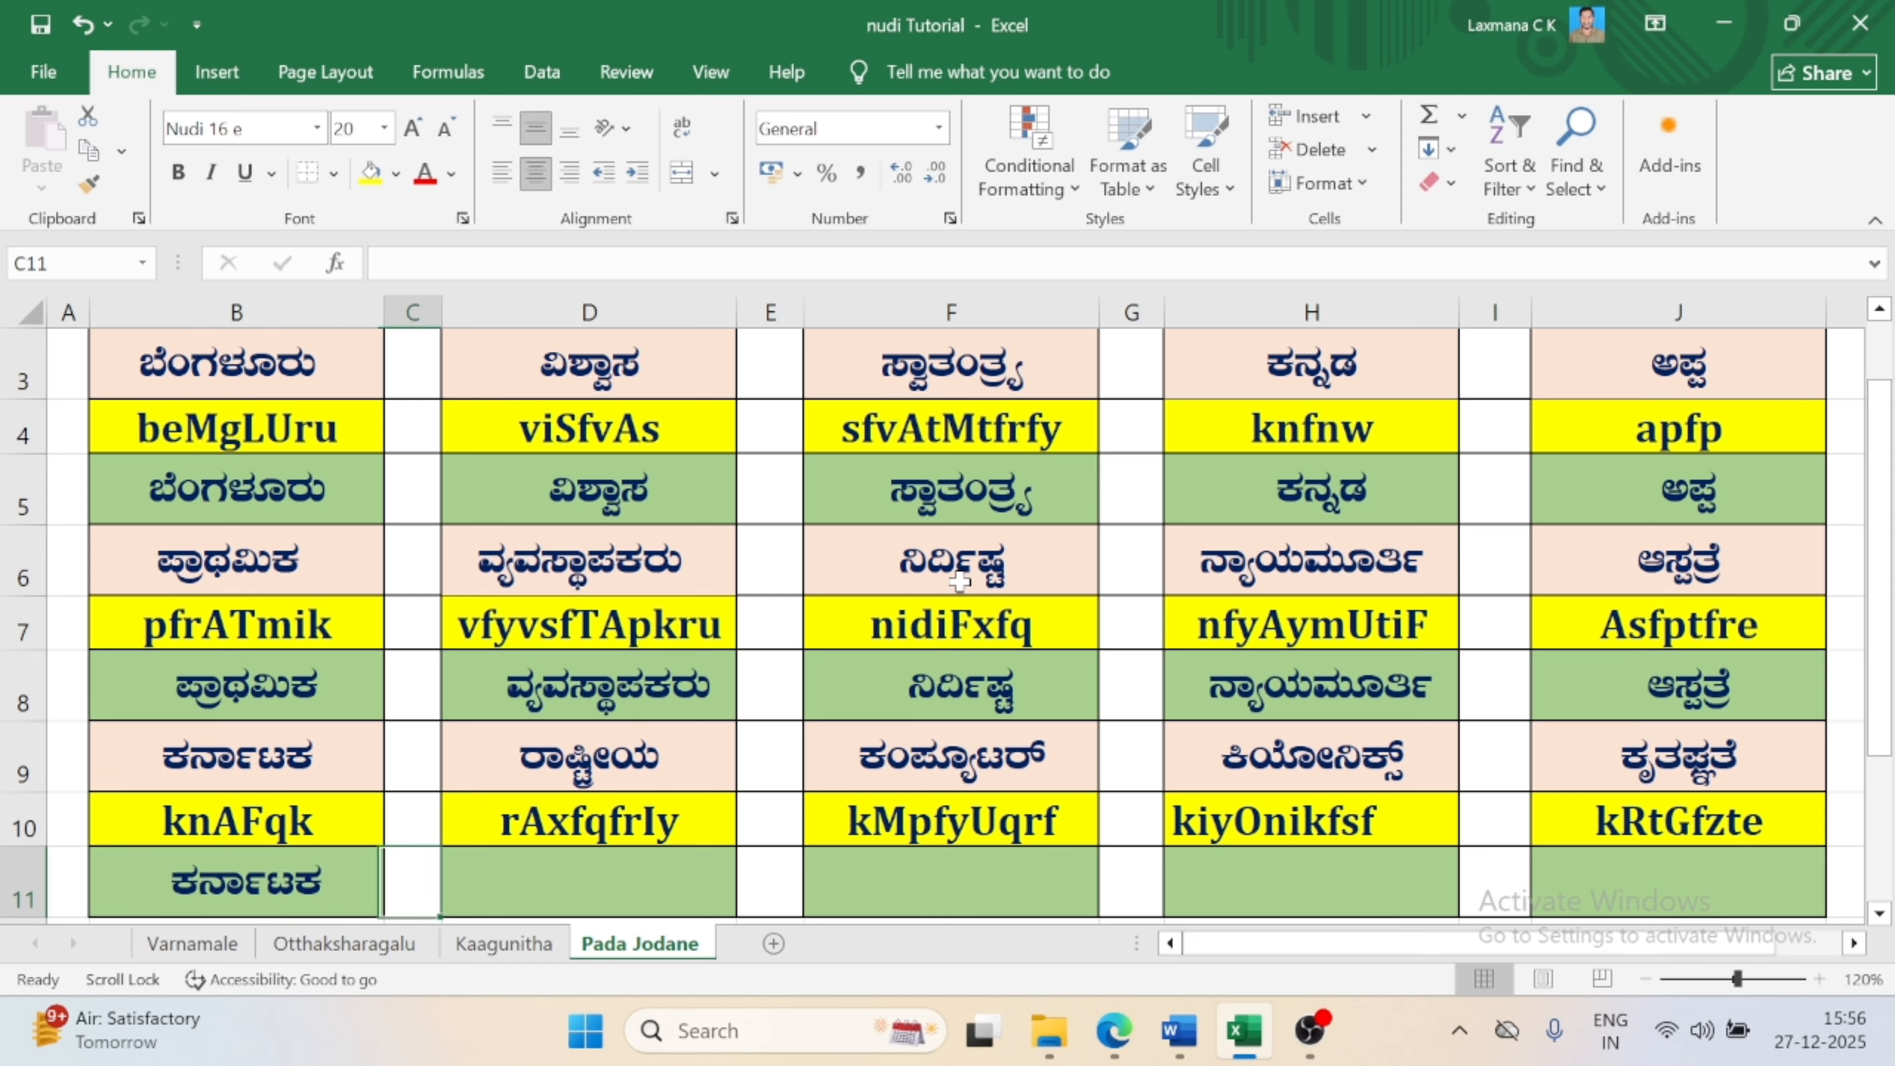
- Enter the Kannada word ರಾಷ್ಟ್ರೀಯ in cell D11, following the transliteration rAxfqfrIy
key(Tab)
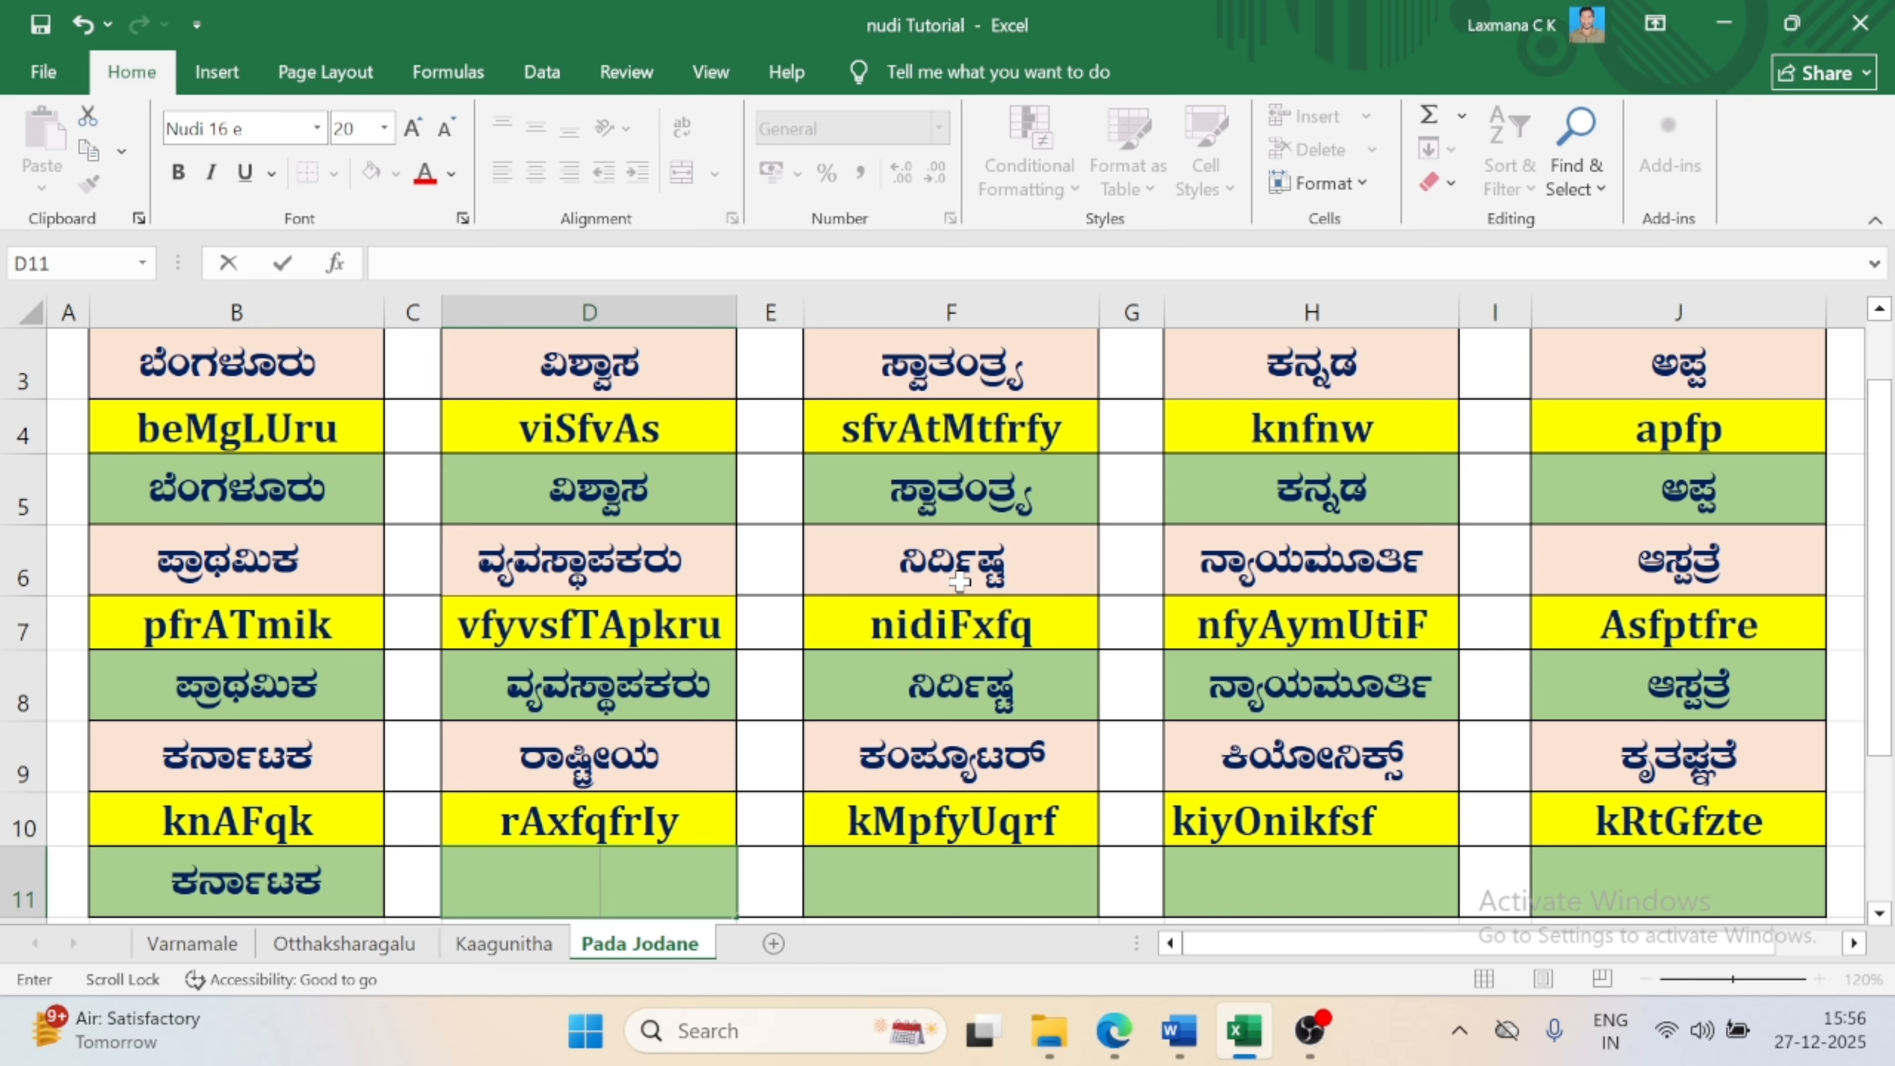
text(rAx)
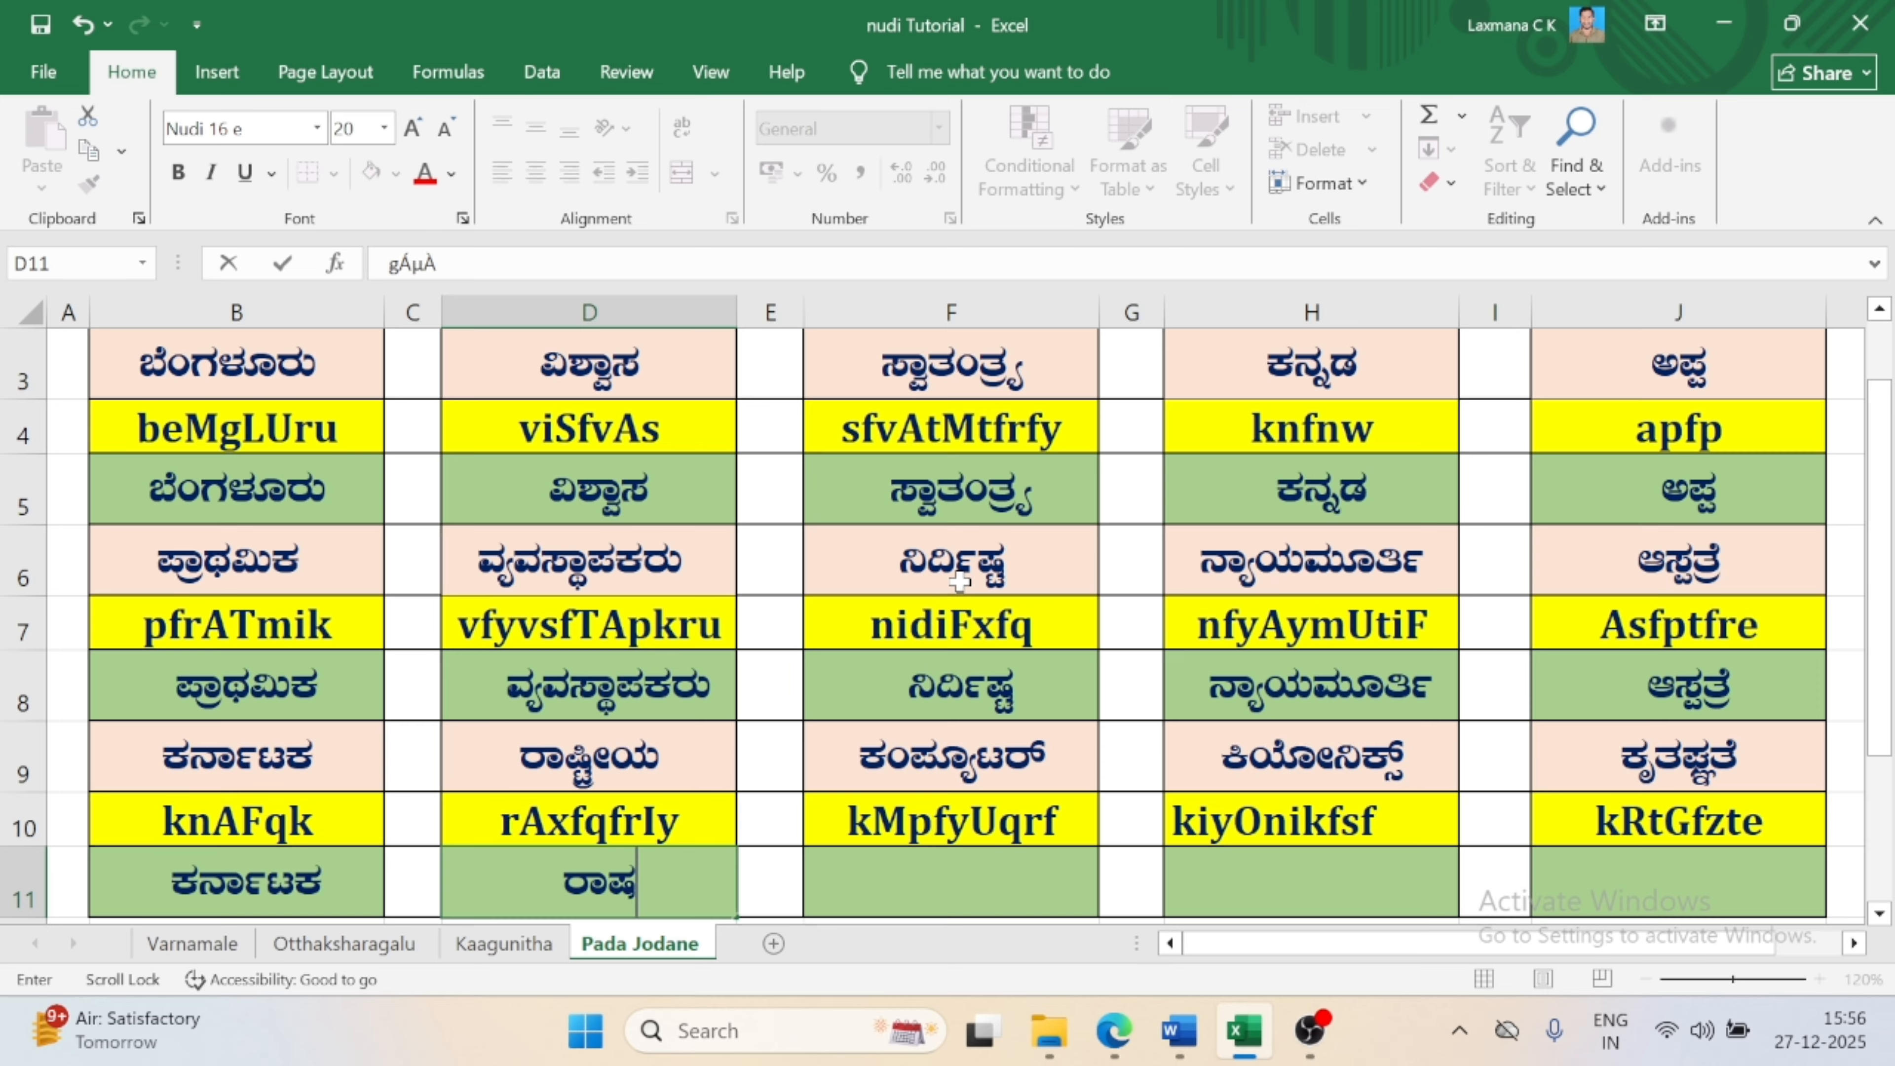
text(f)
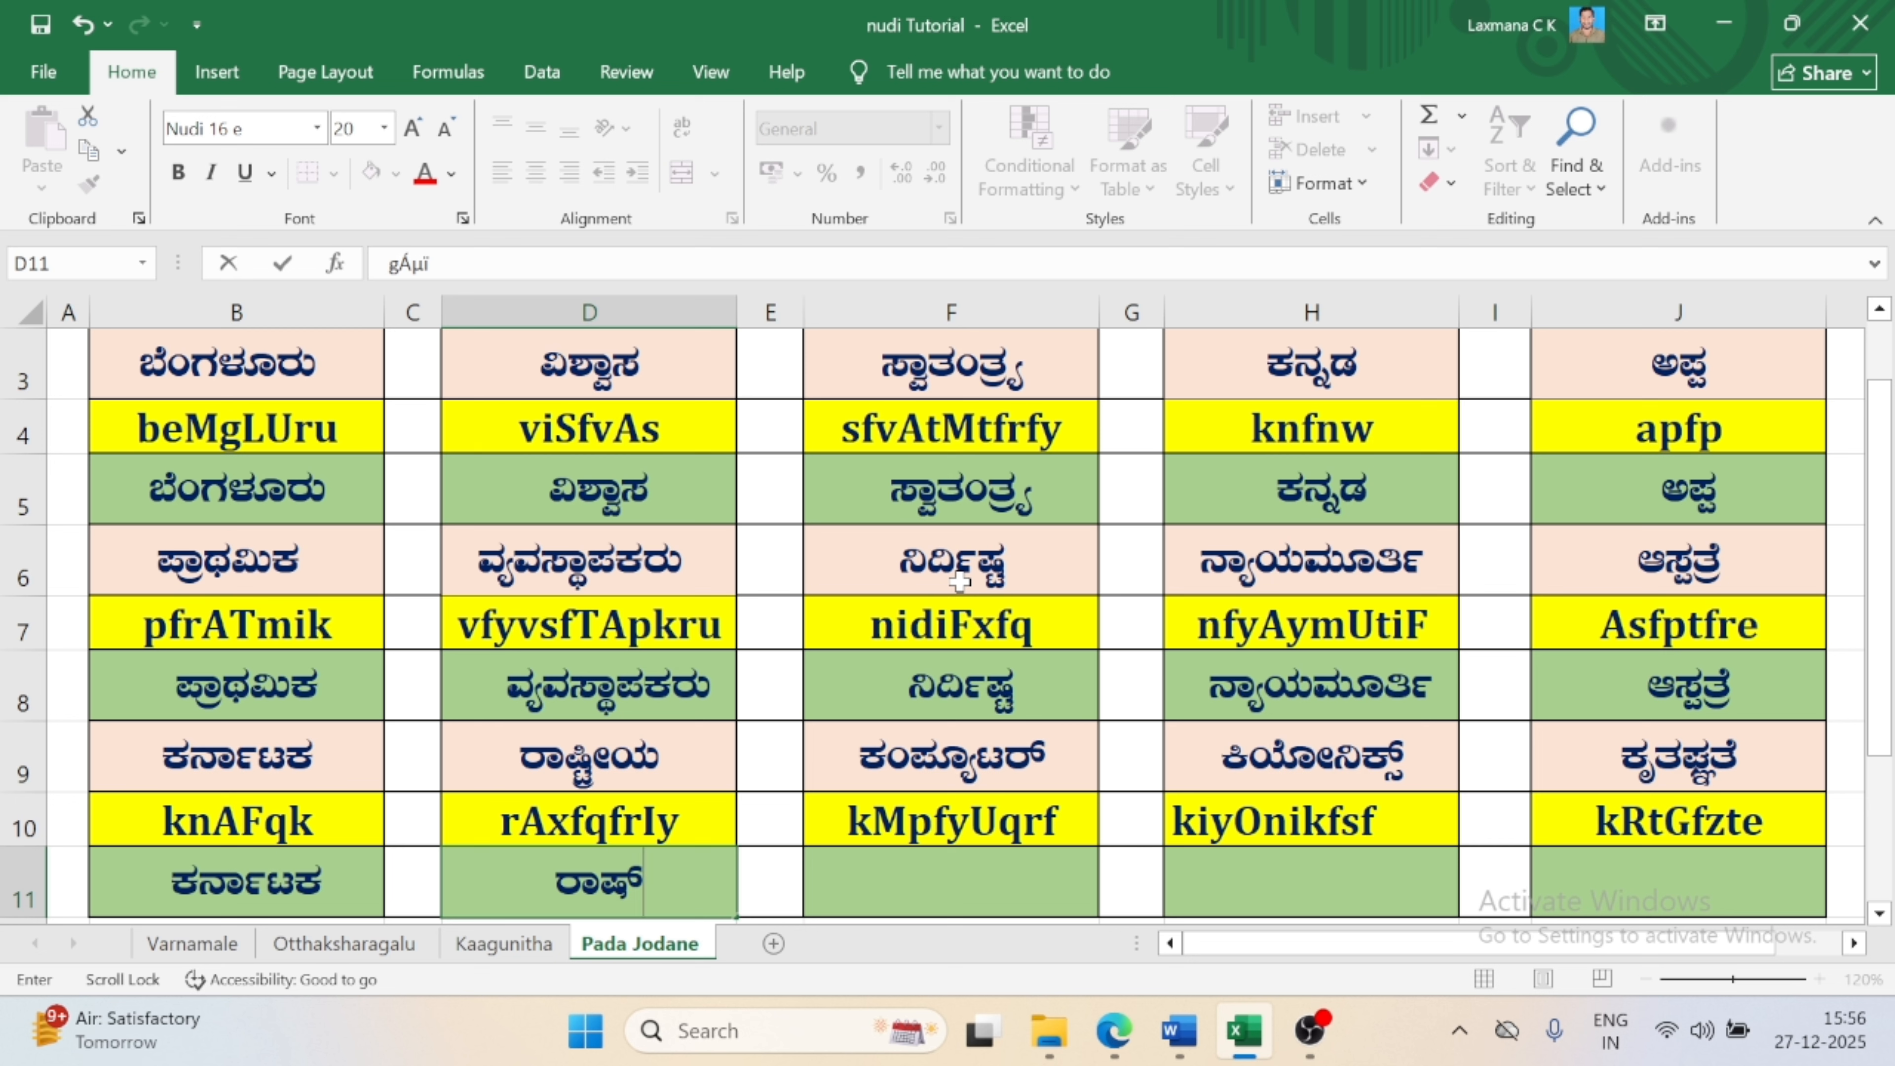
text(q)
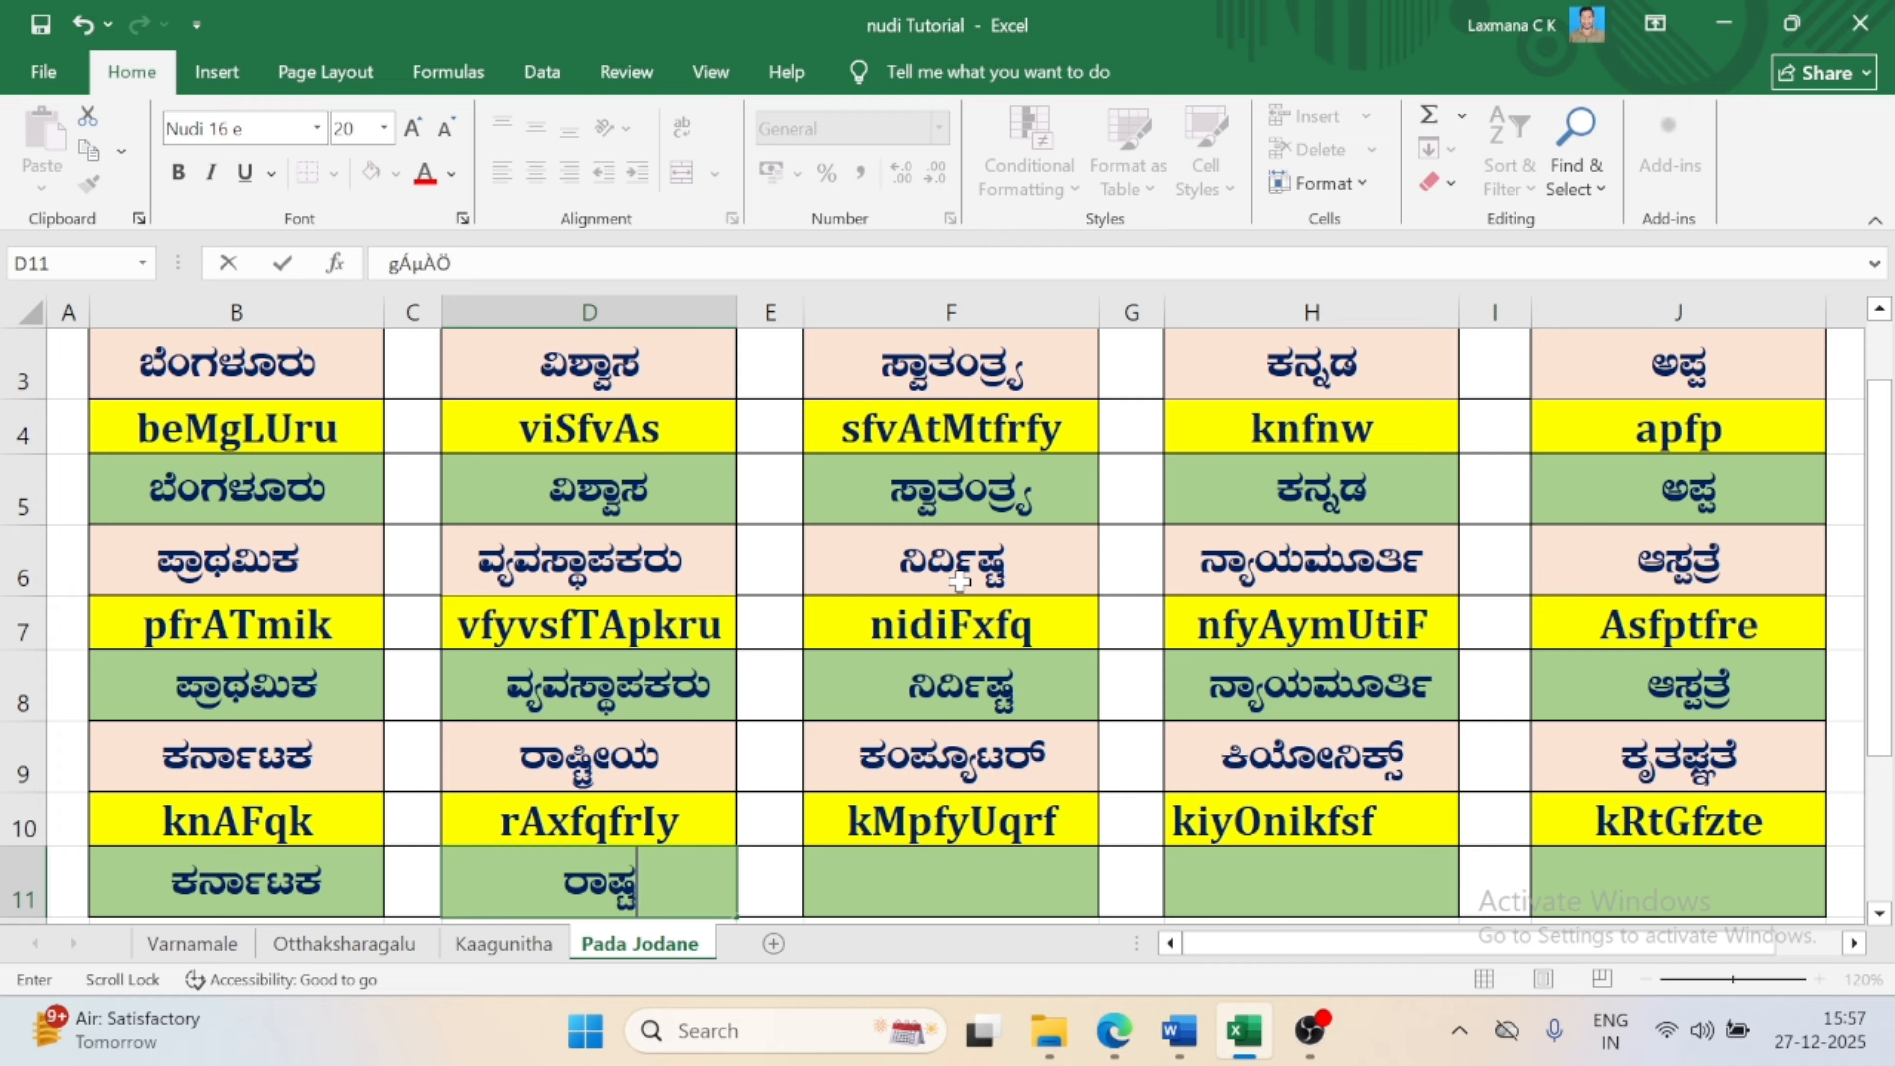
text(f)
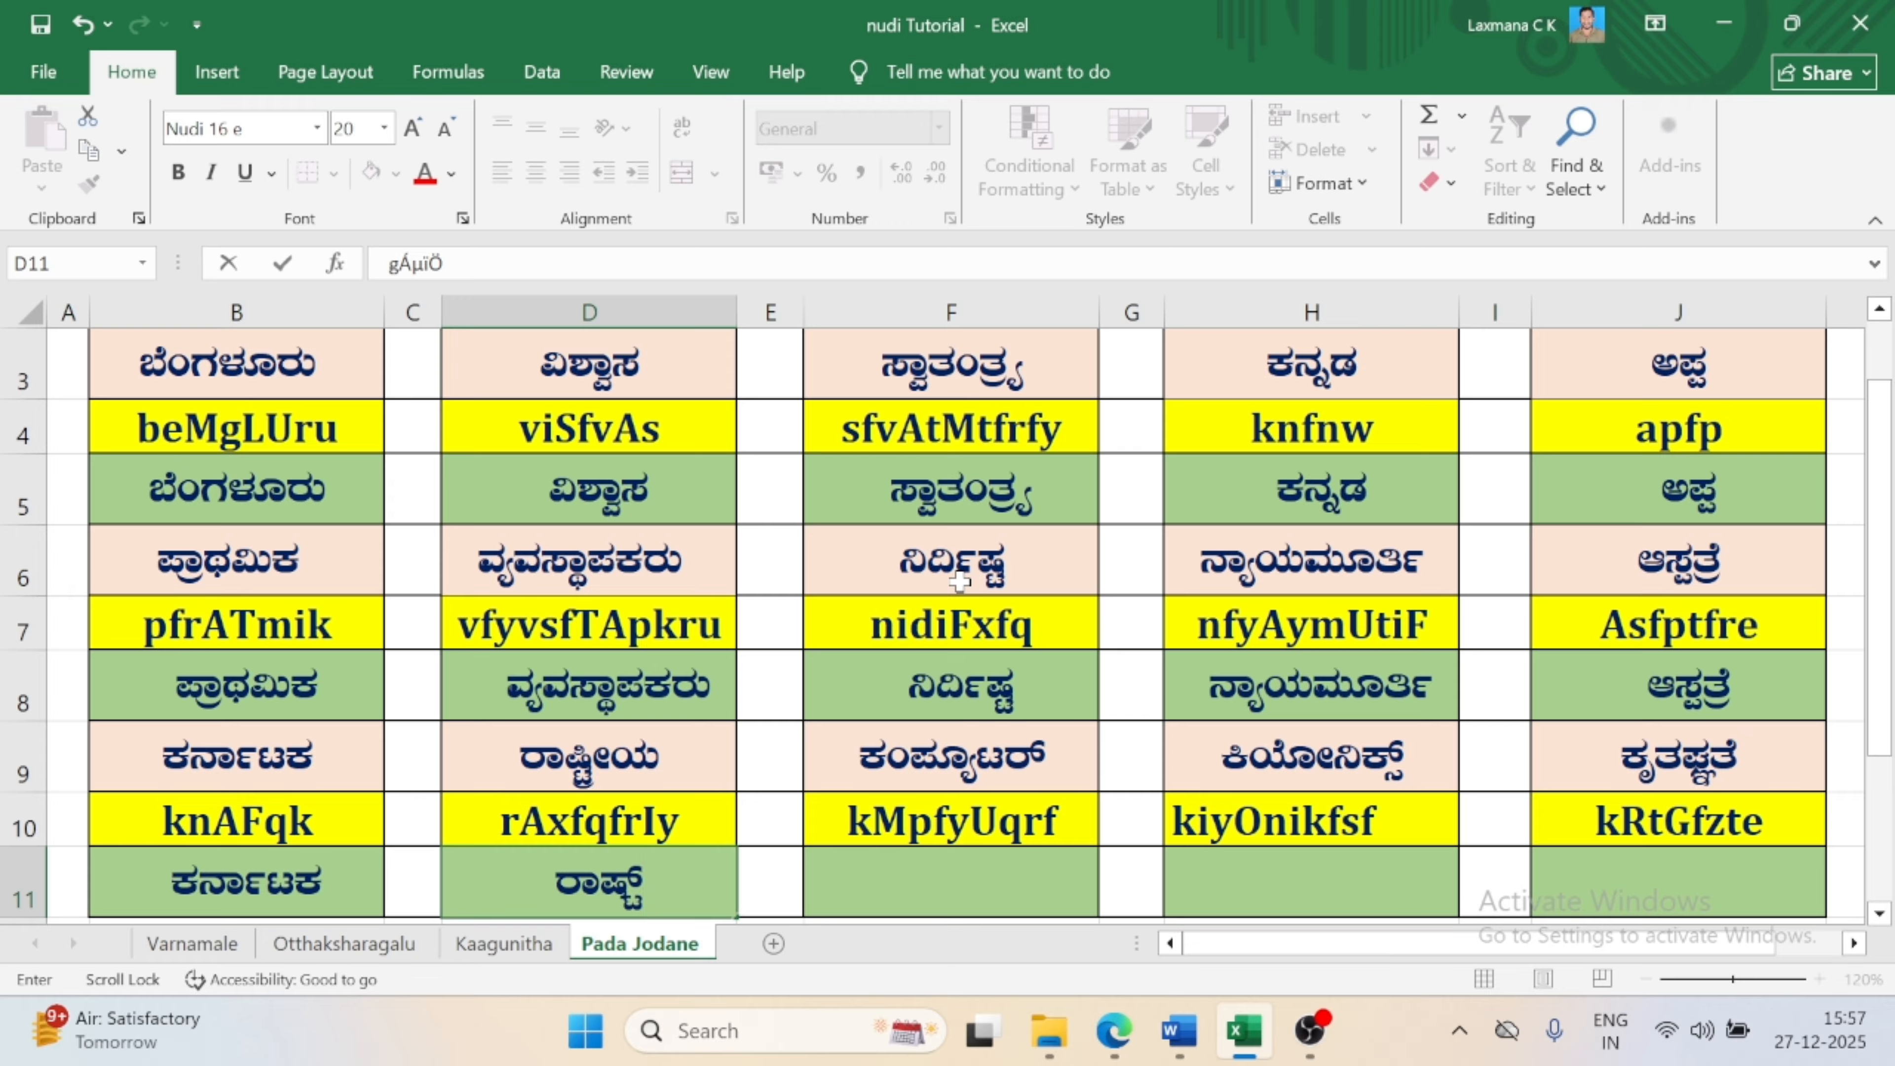
text(r)
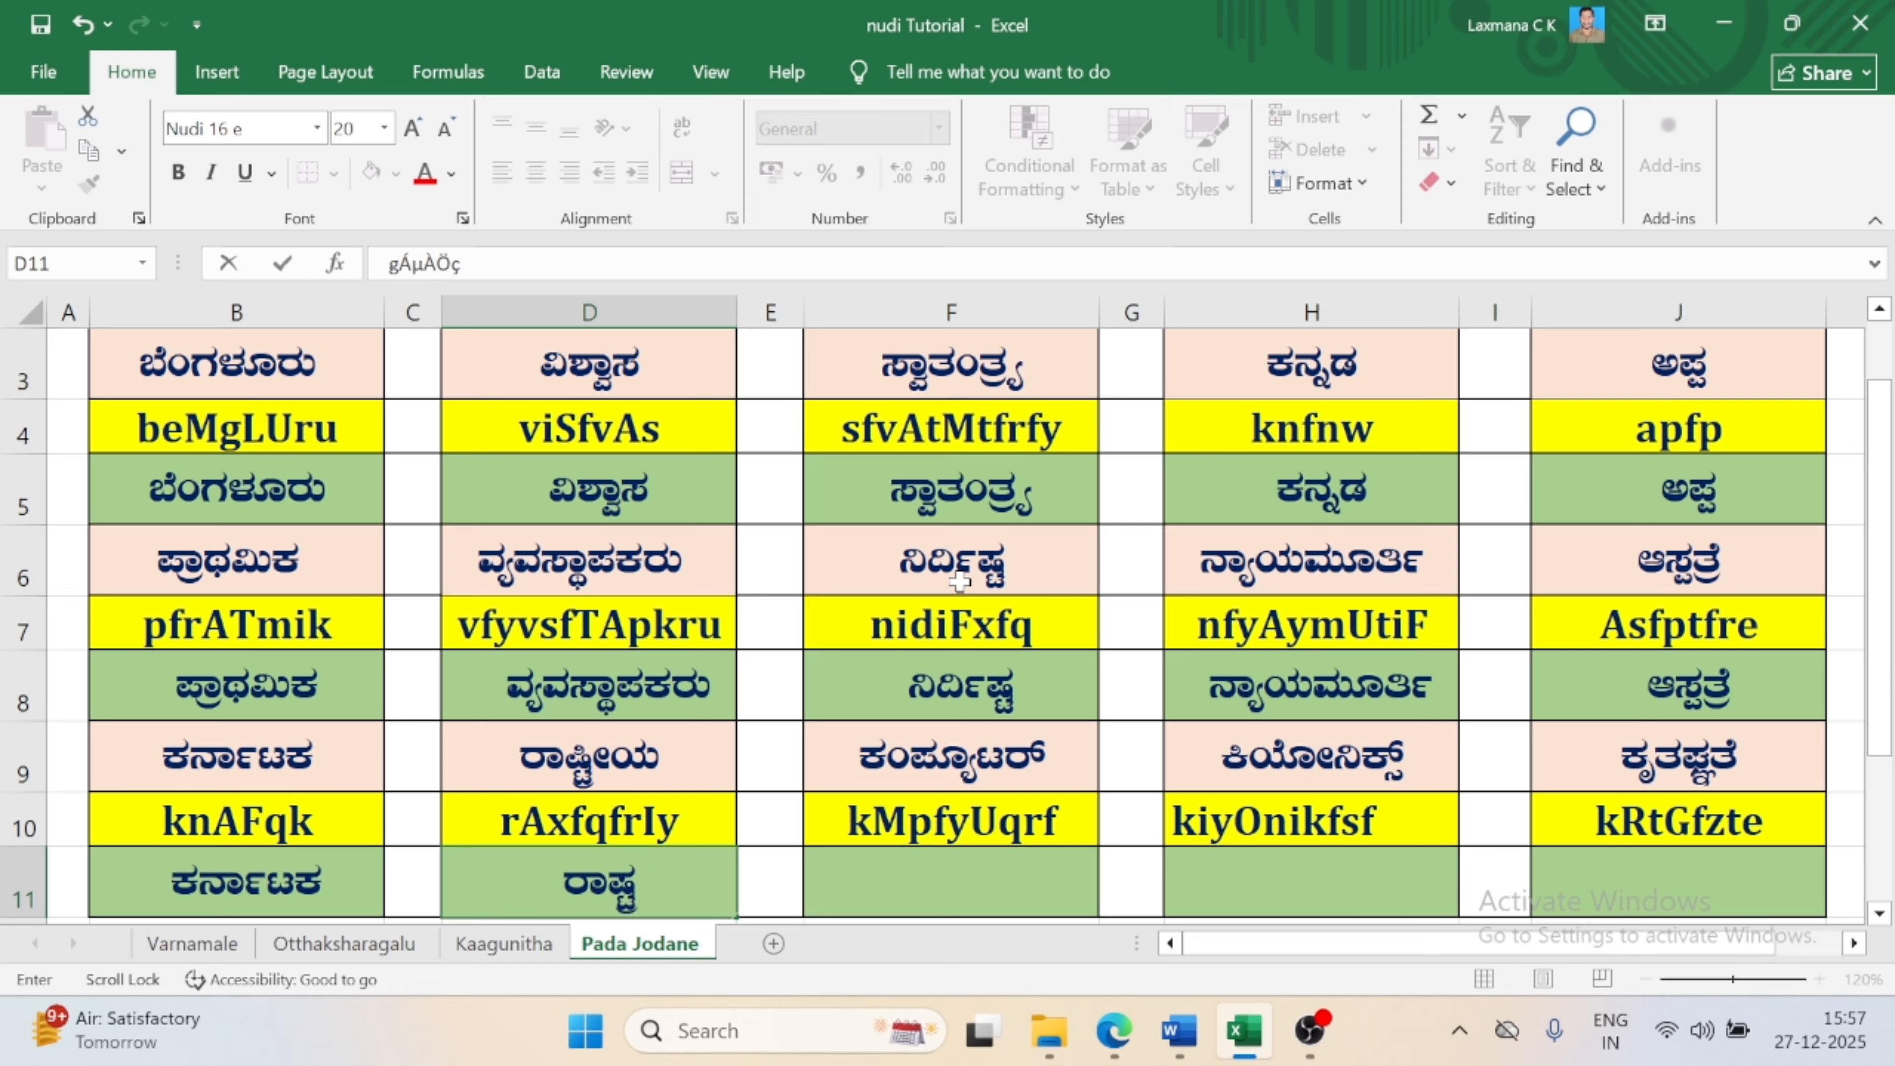
text(I)
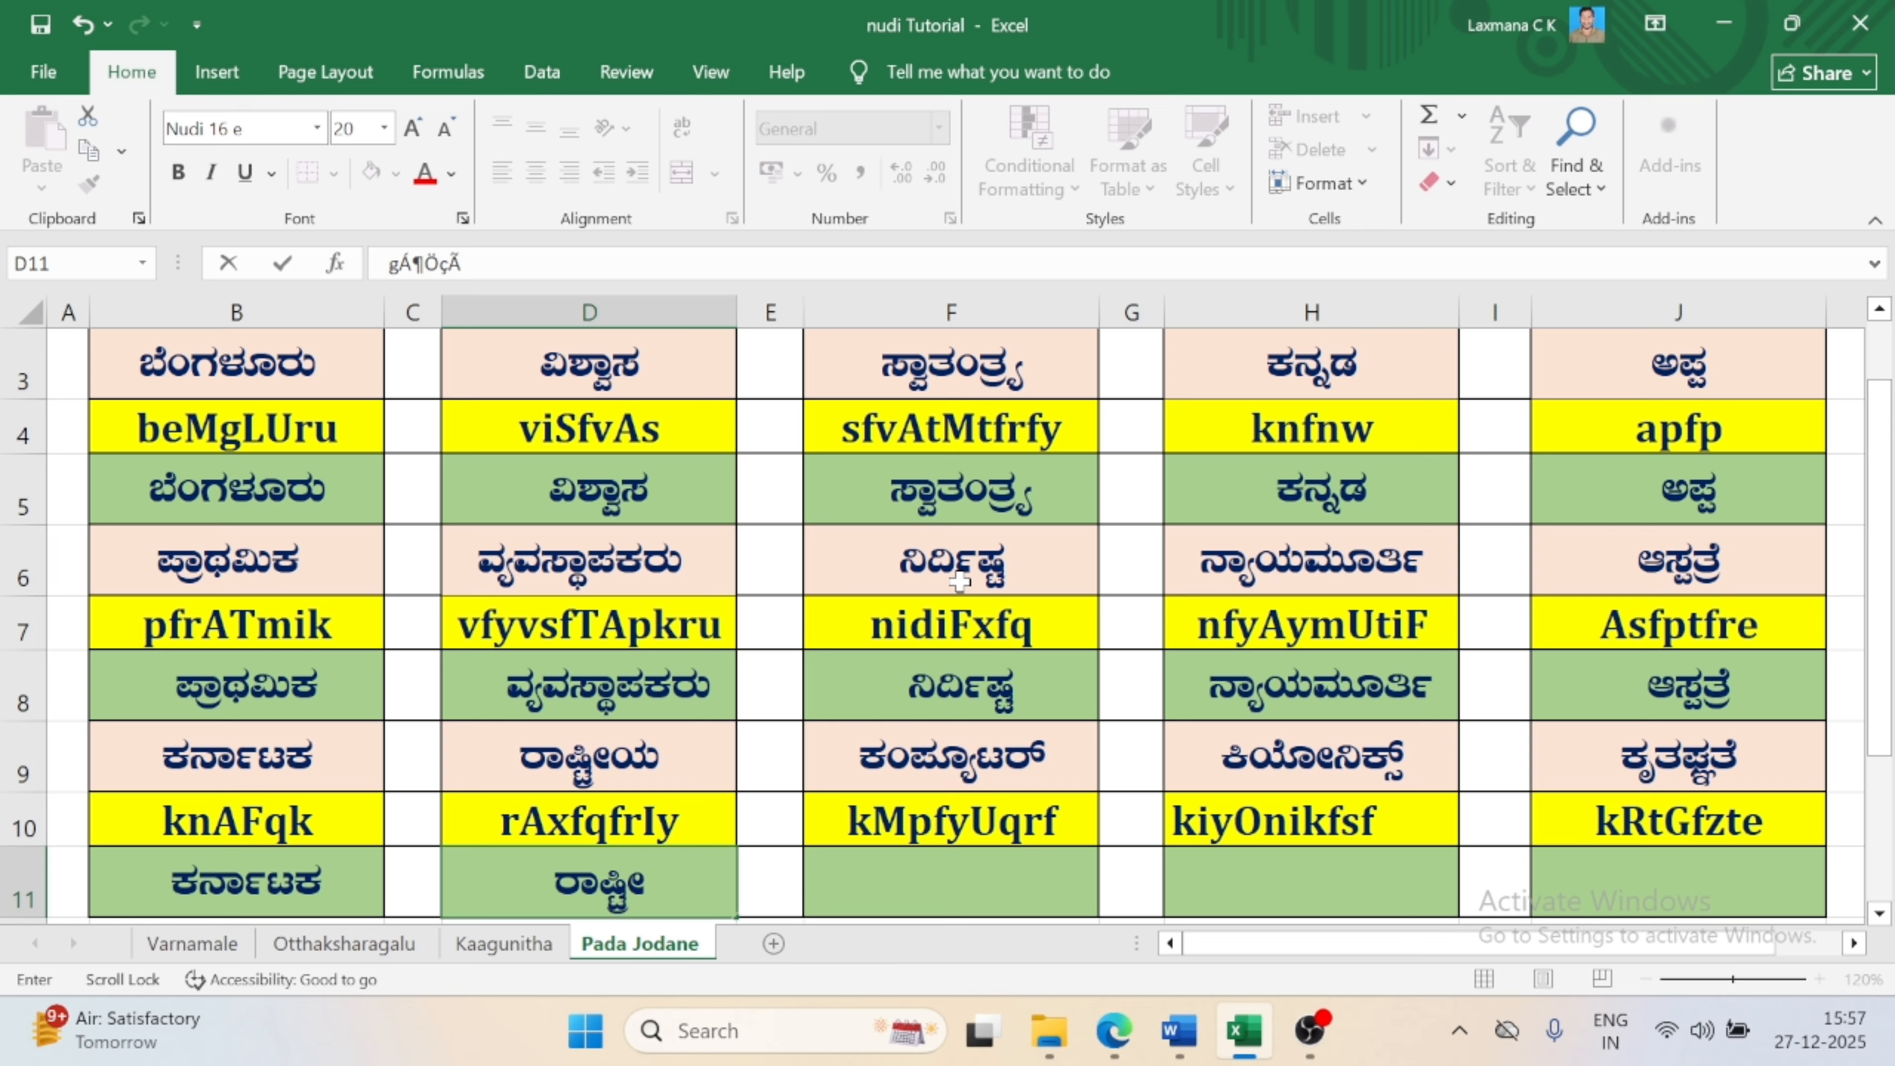
text(y)
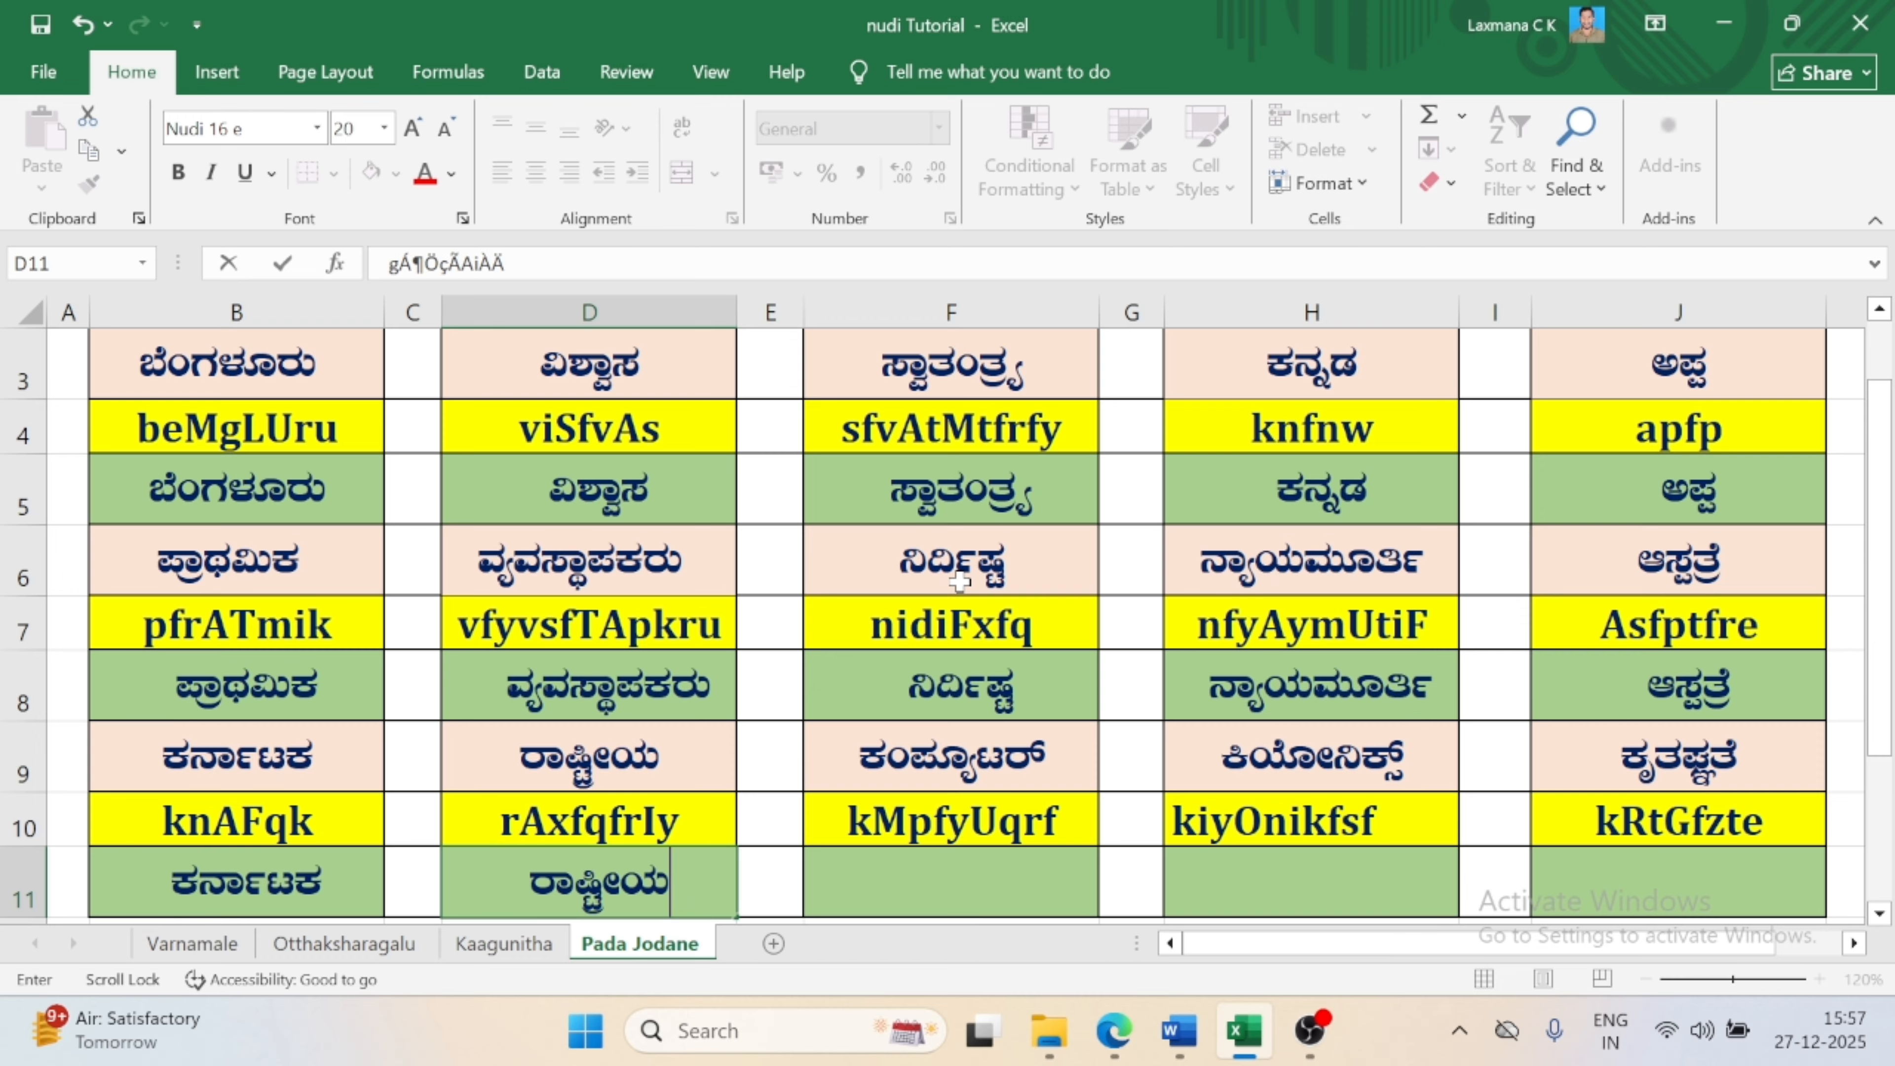
key(Tab)
- Enter the Kannada word ಕಂಪ್ಯೂಟರ್ in cell F11, following the transliteration kMpfyUqrf
key(Tab)
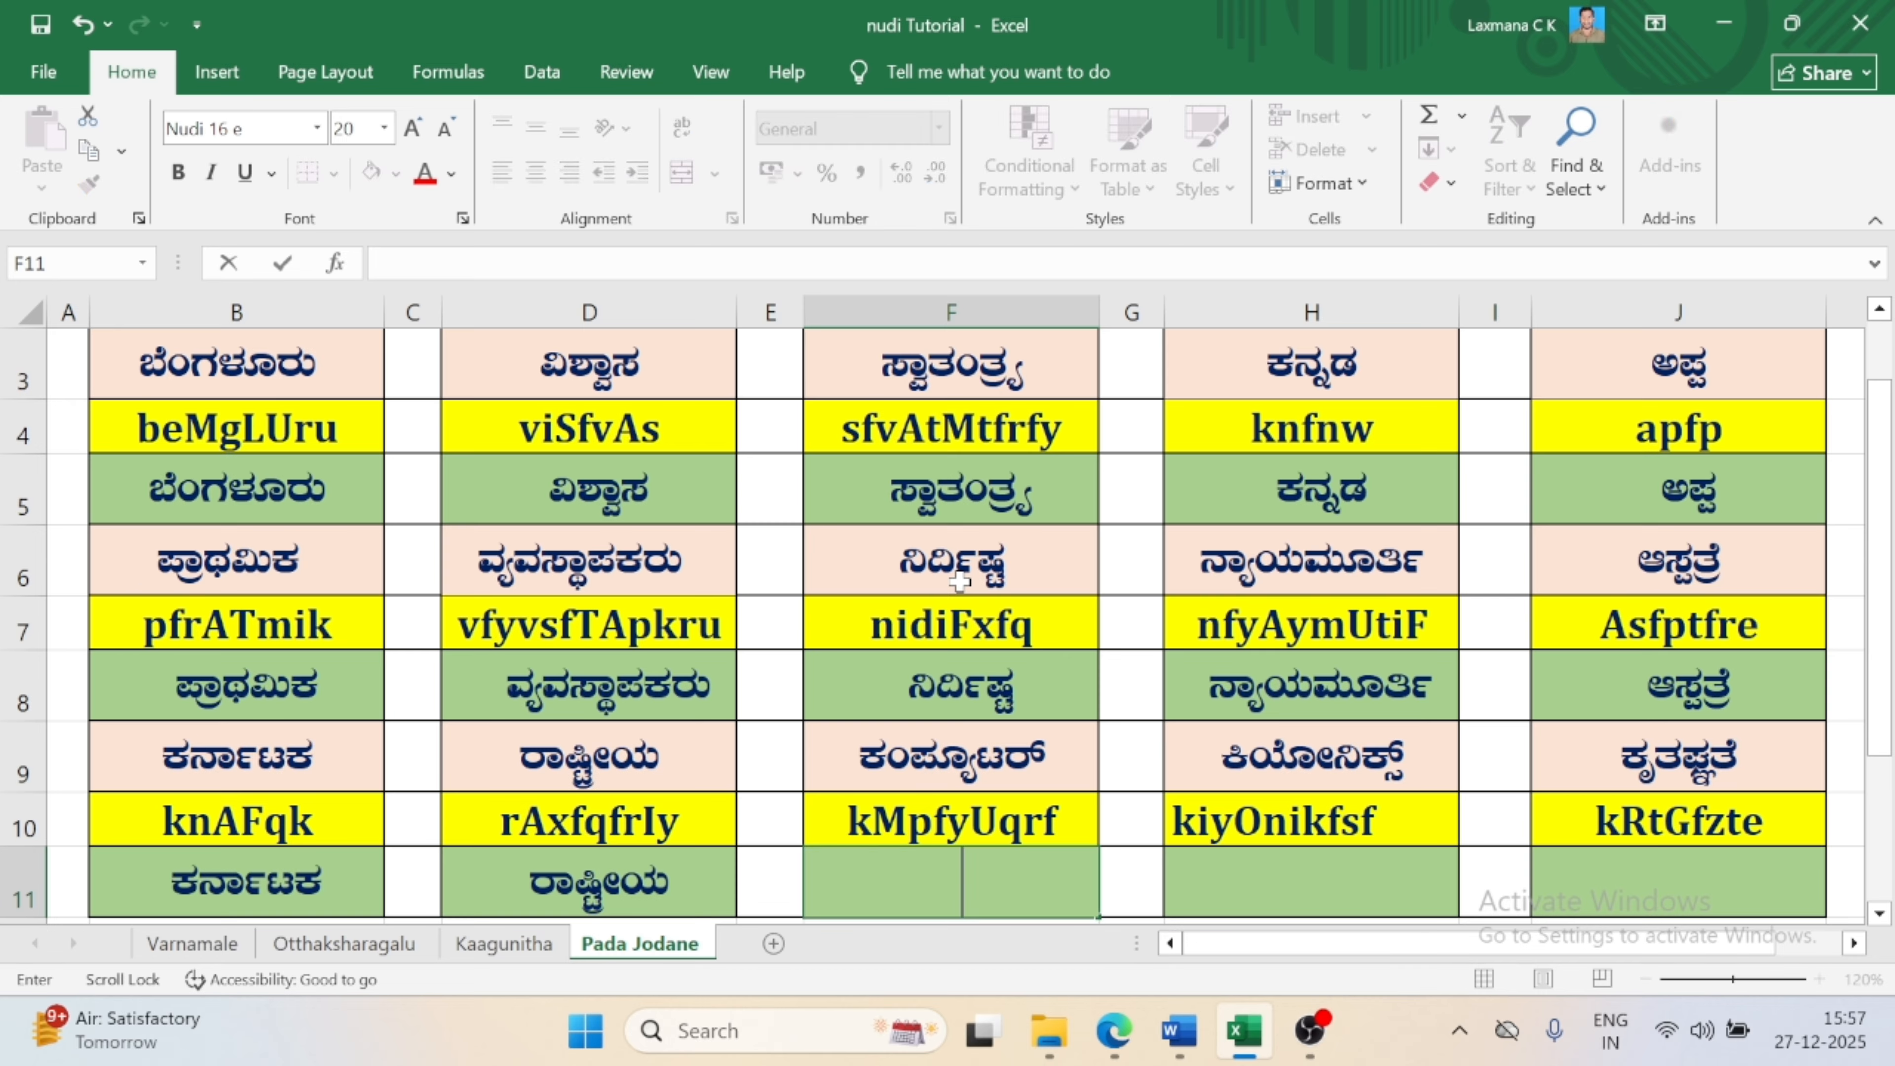
text(PA)
text(A)
text(¥À)
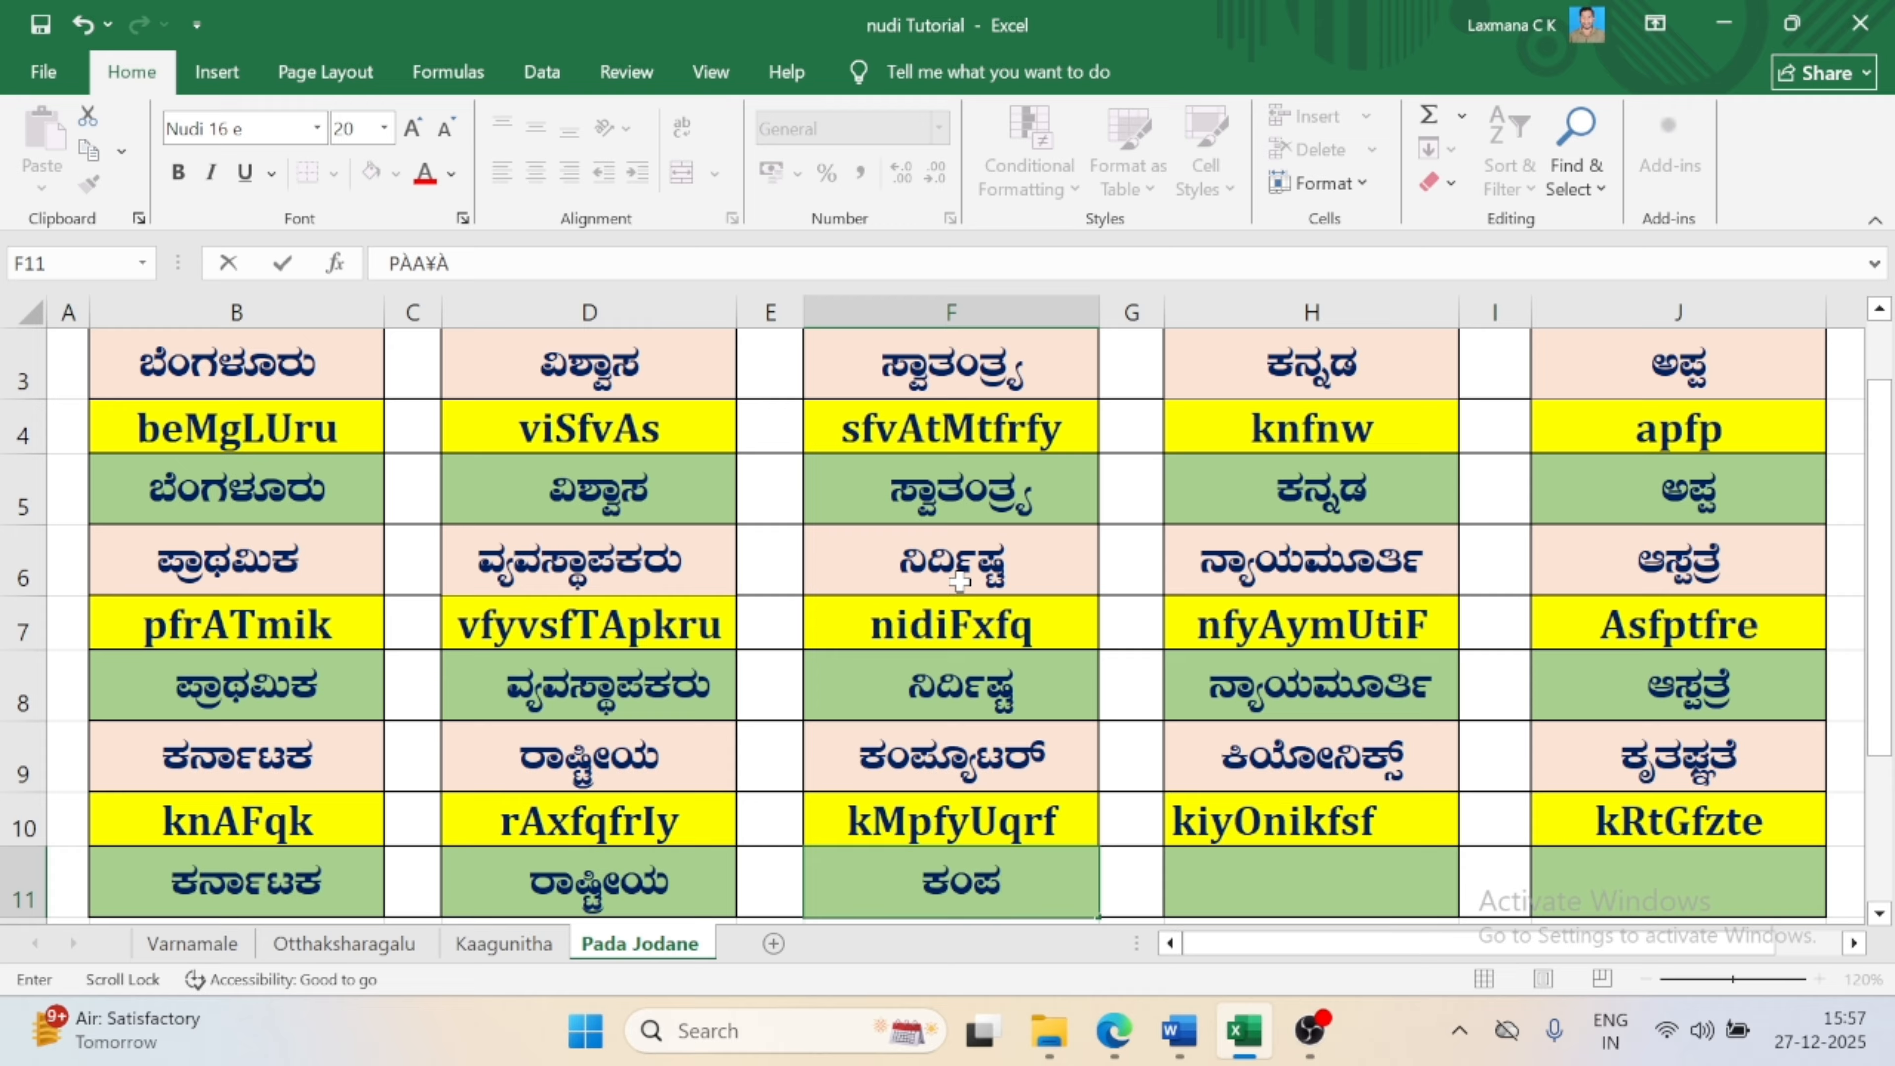
text(f)
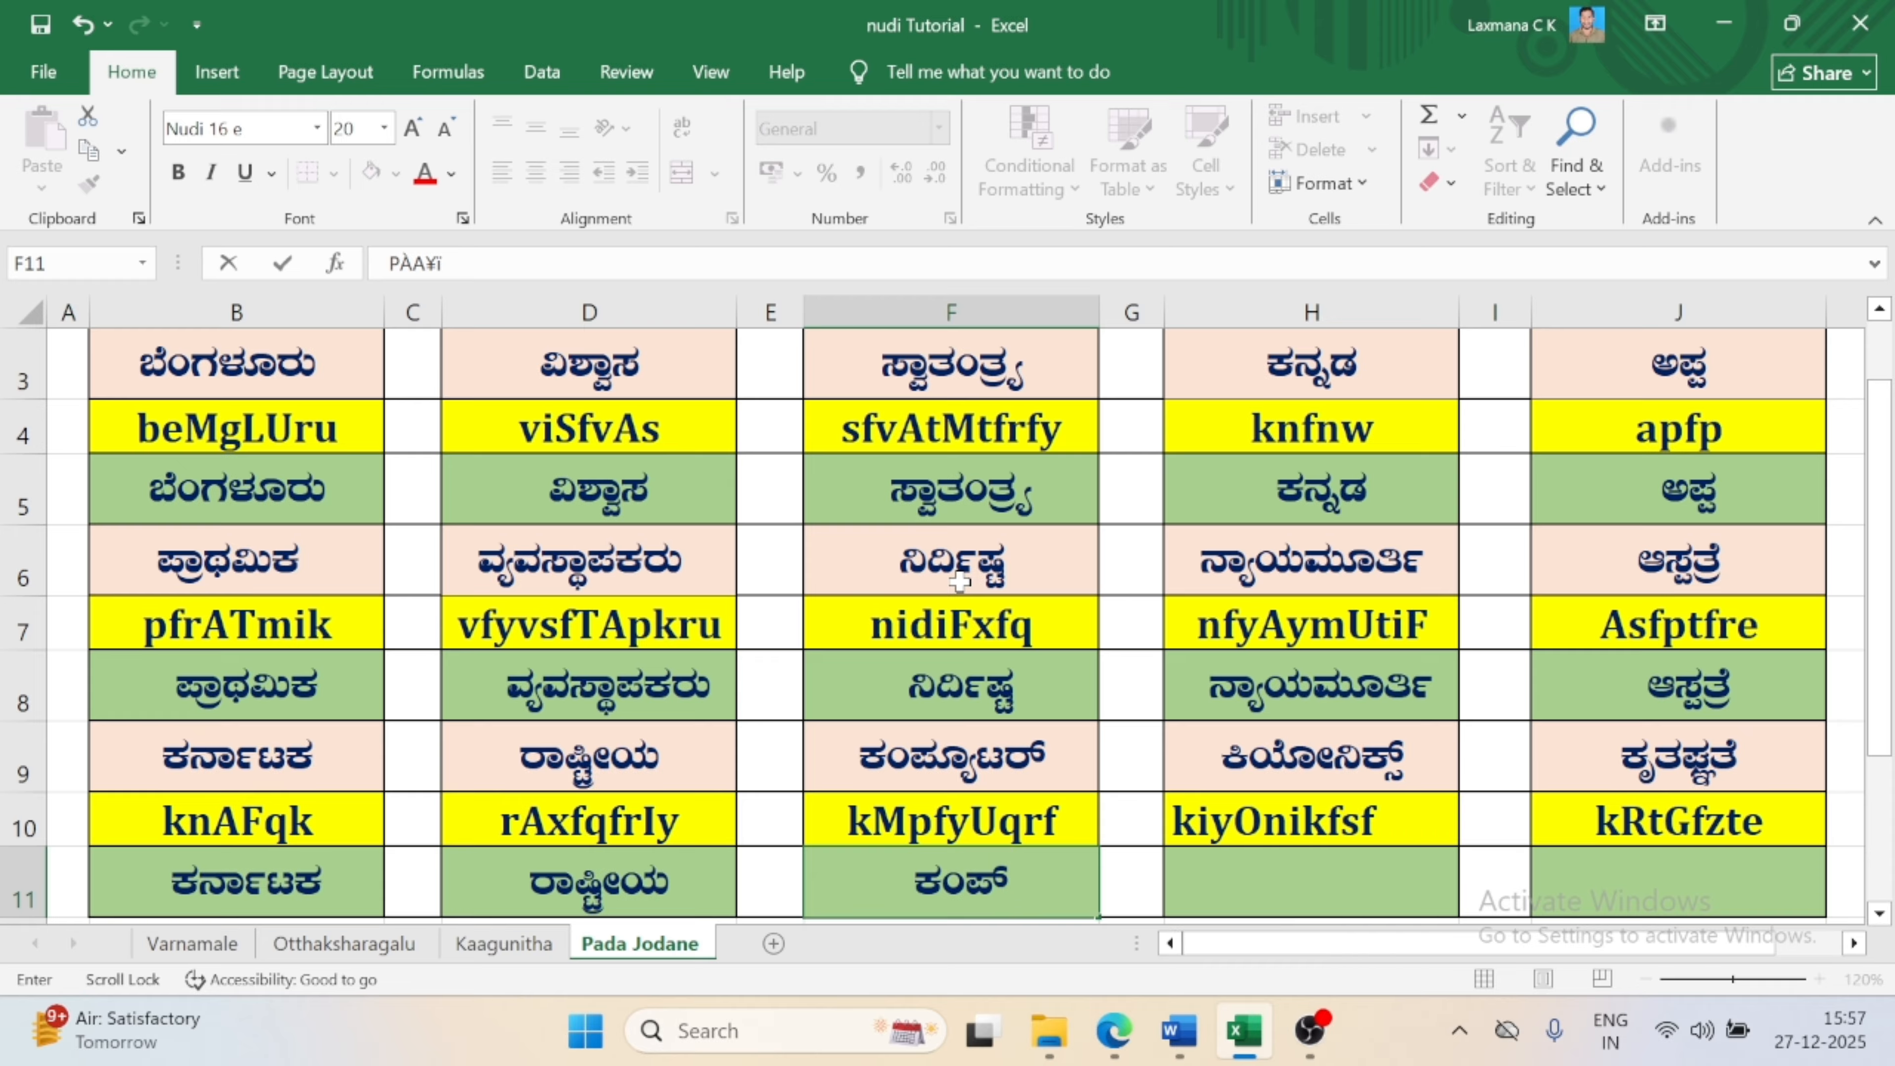
text(y)
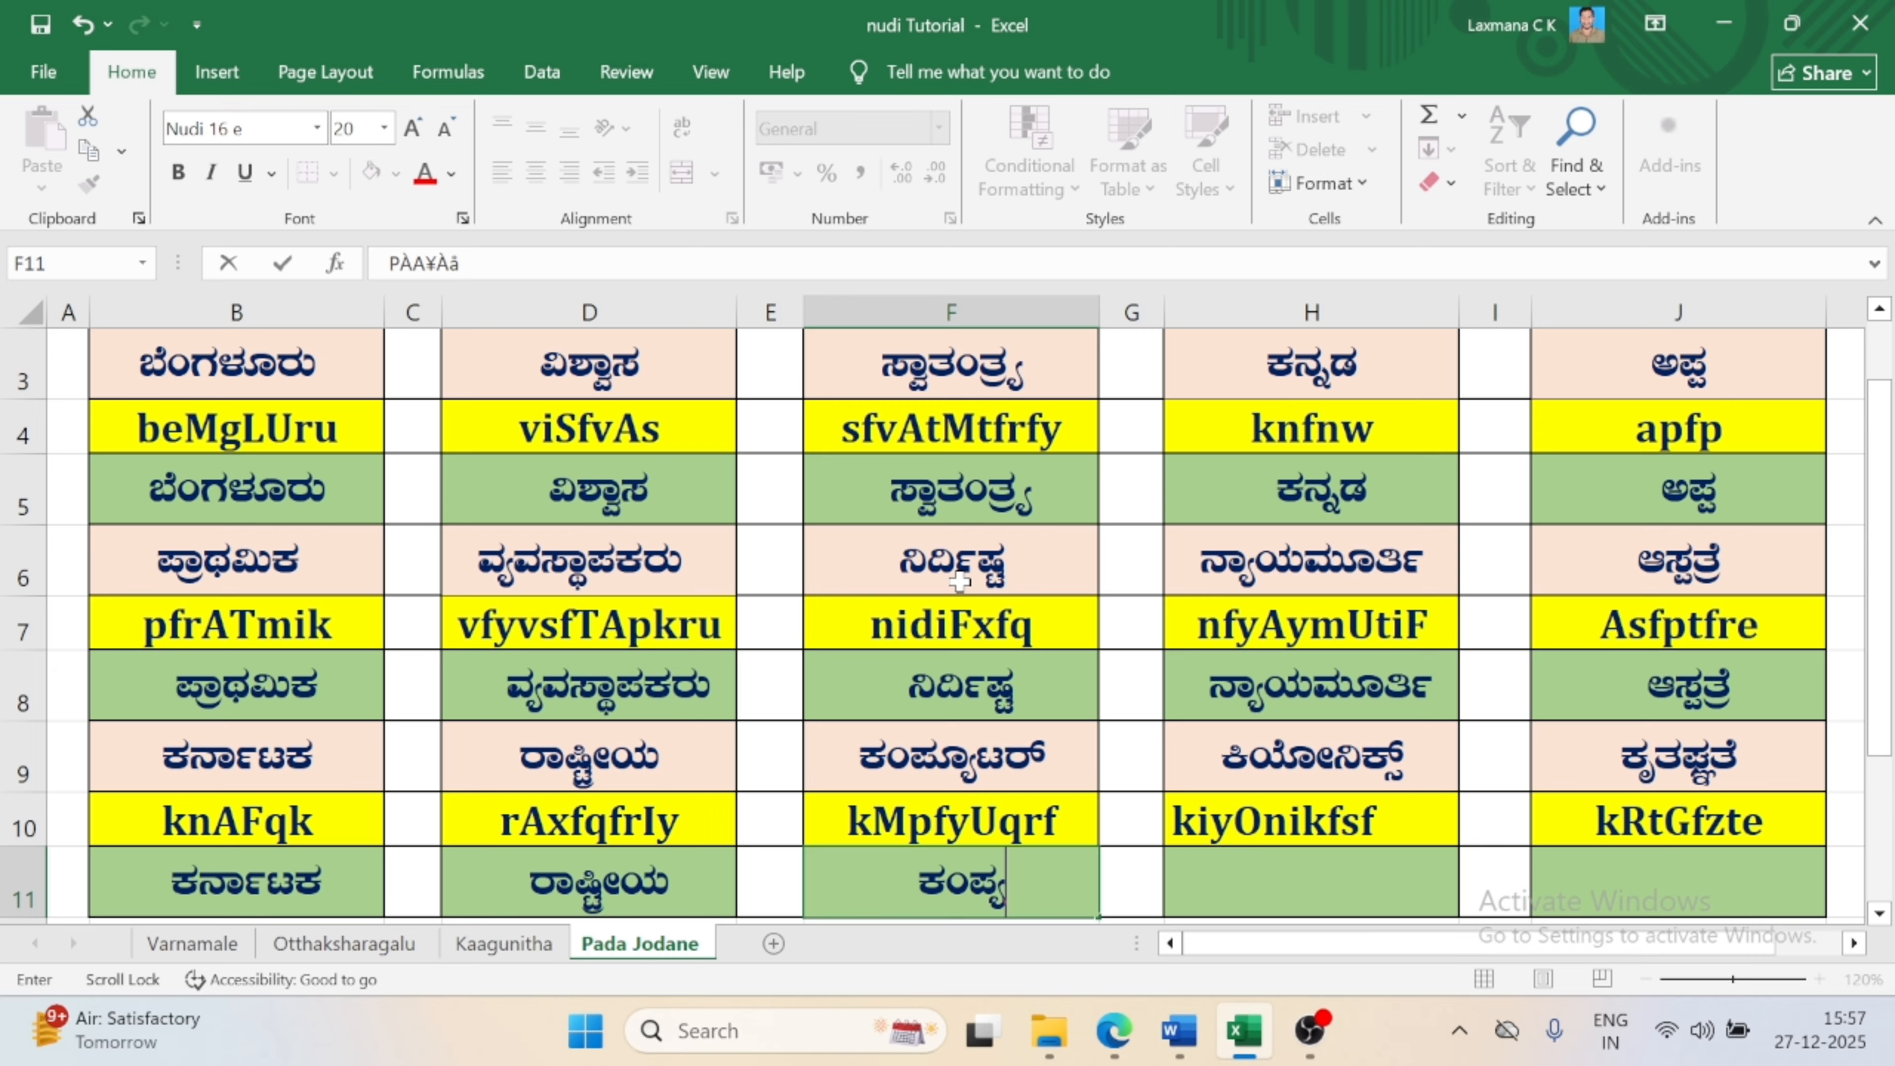
text(U)
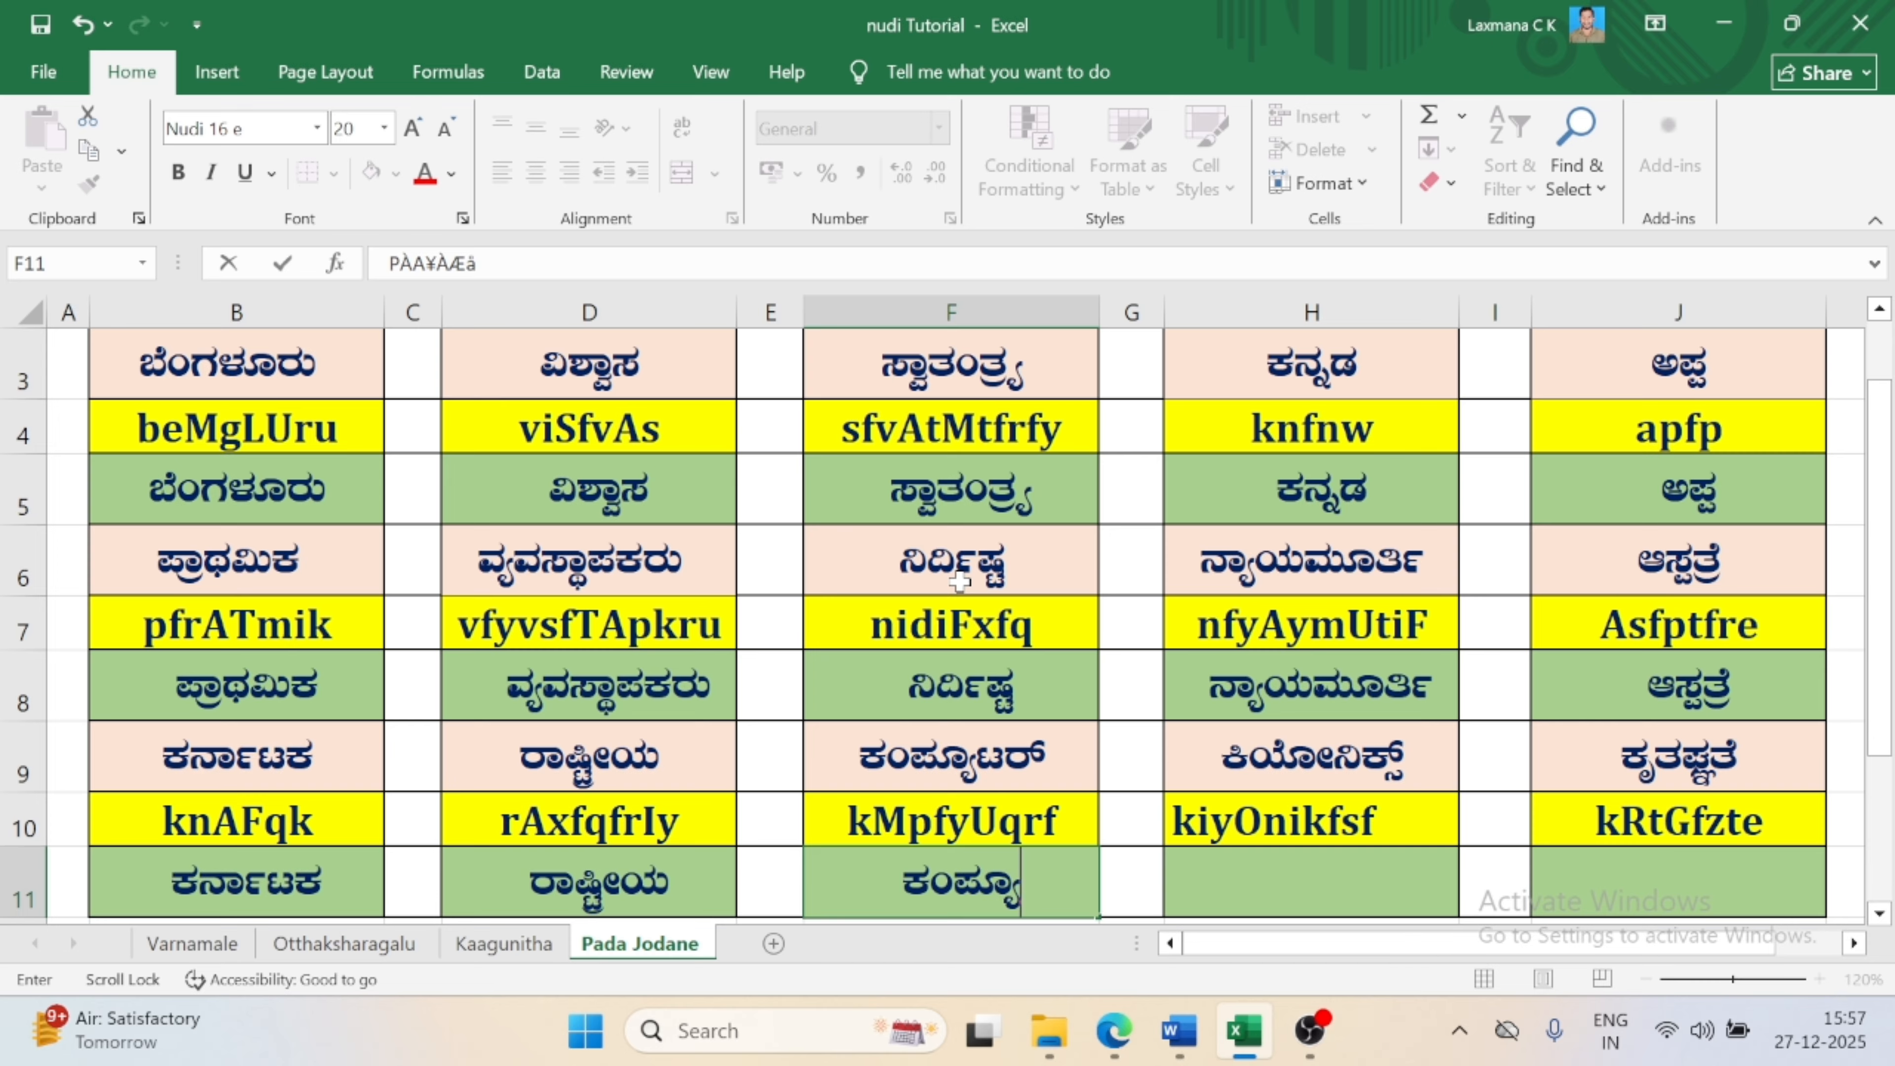
text(q)
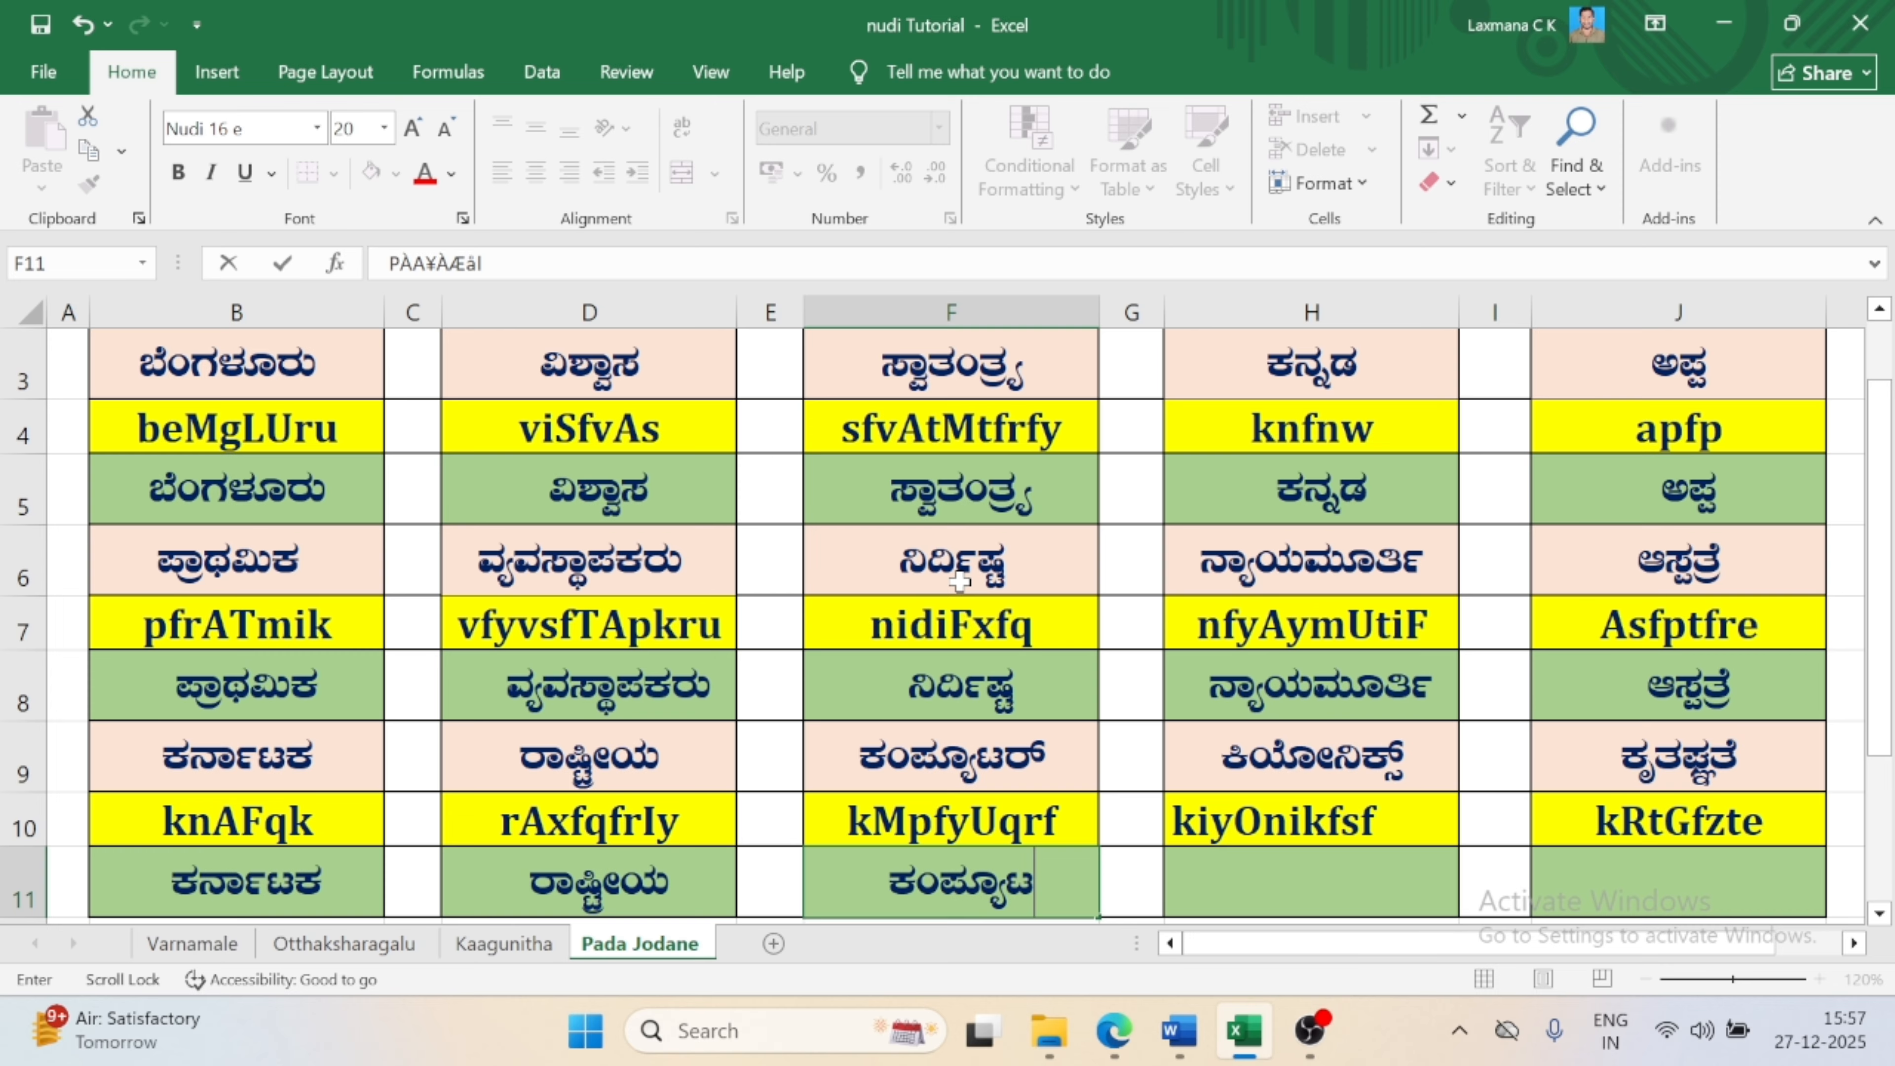
text(r)
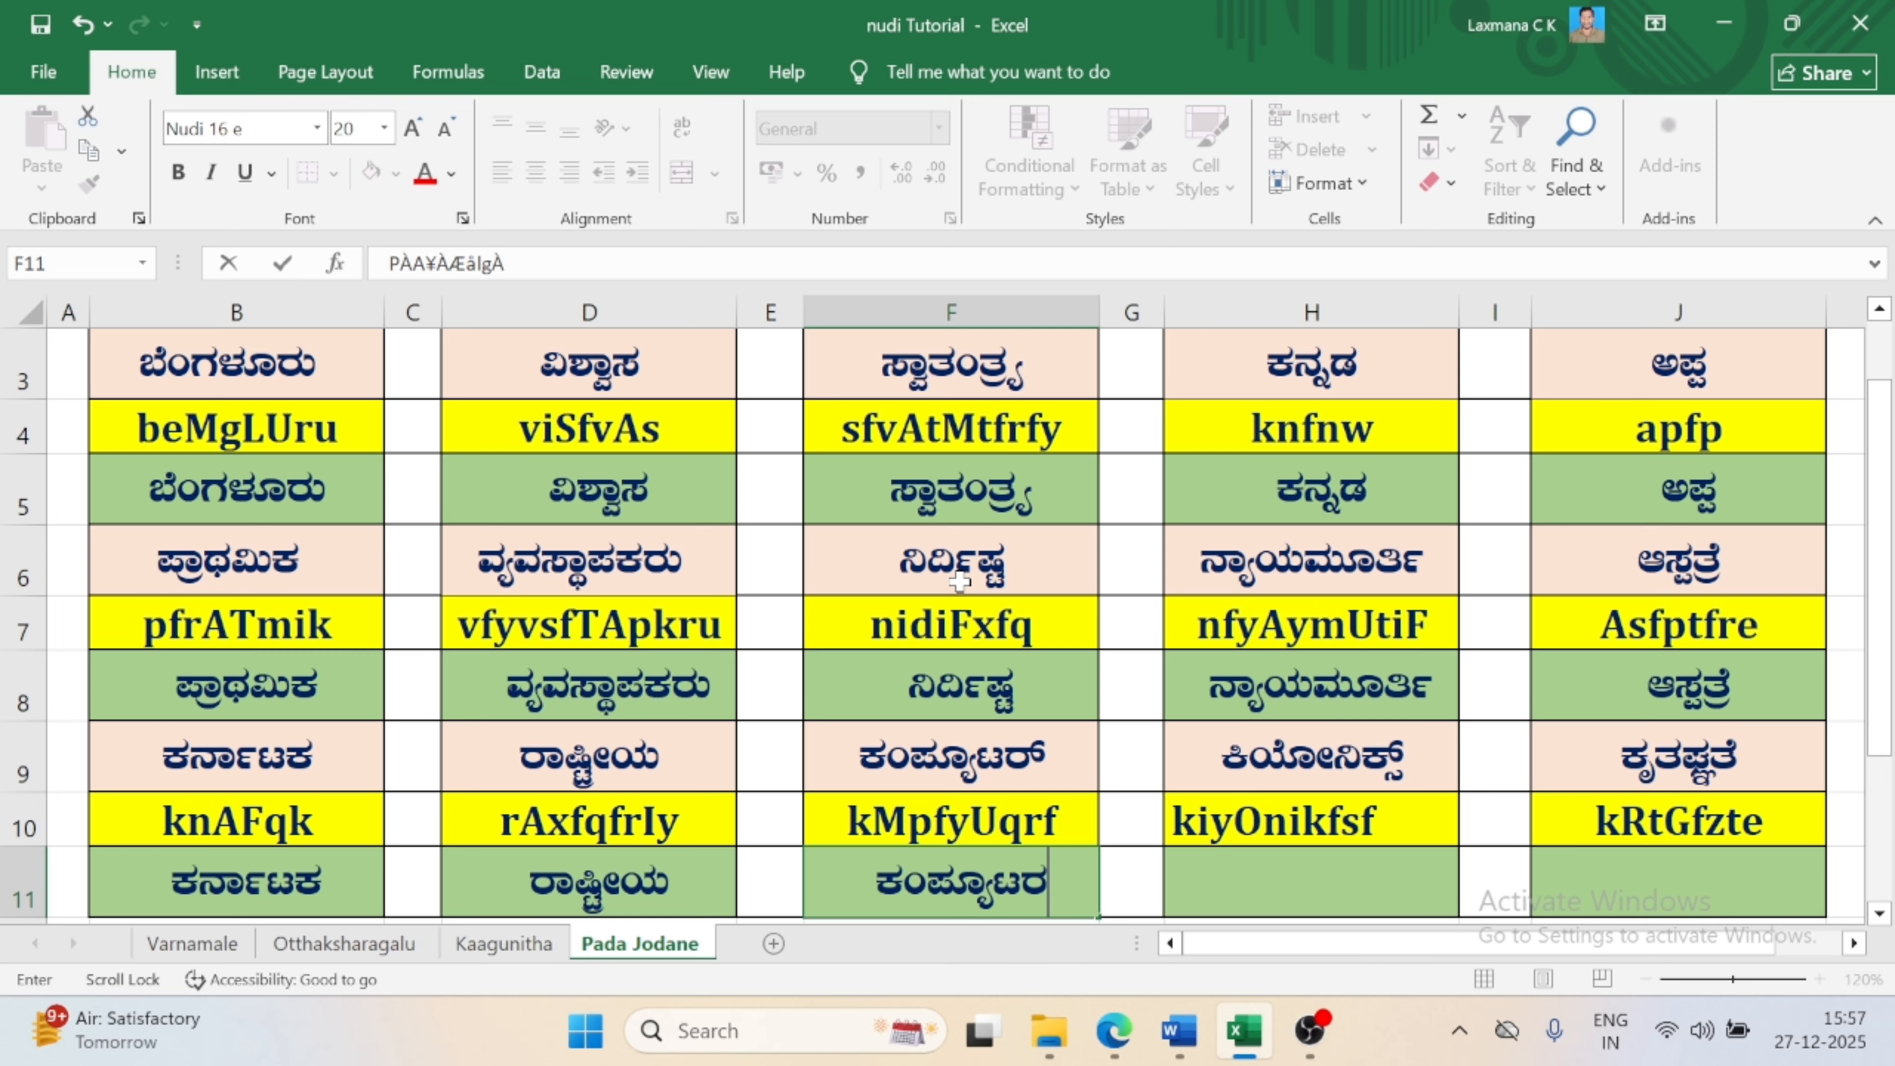
text(f)
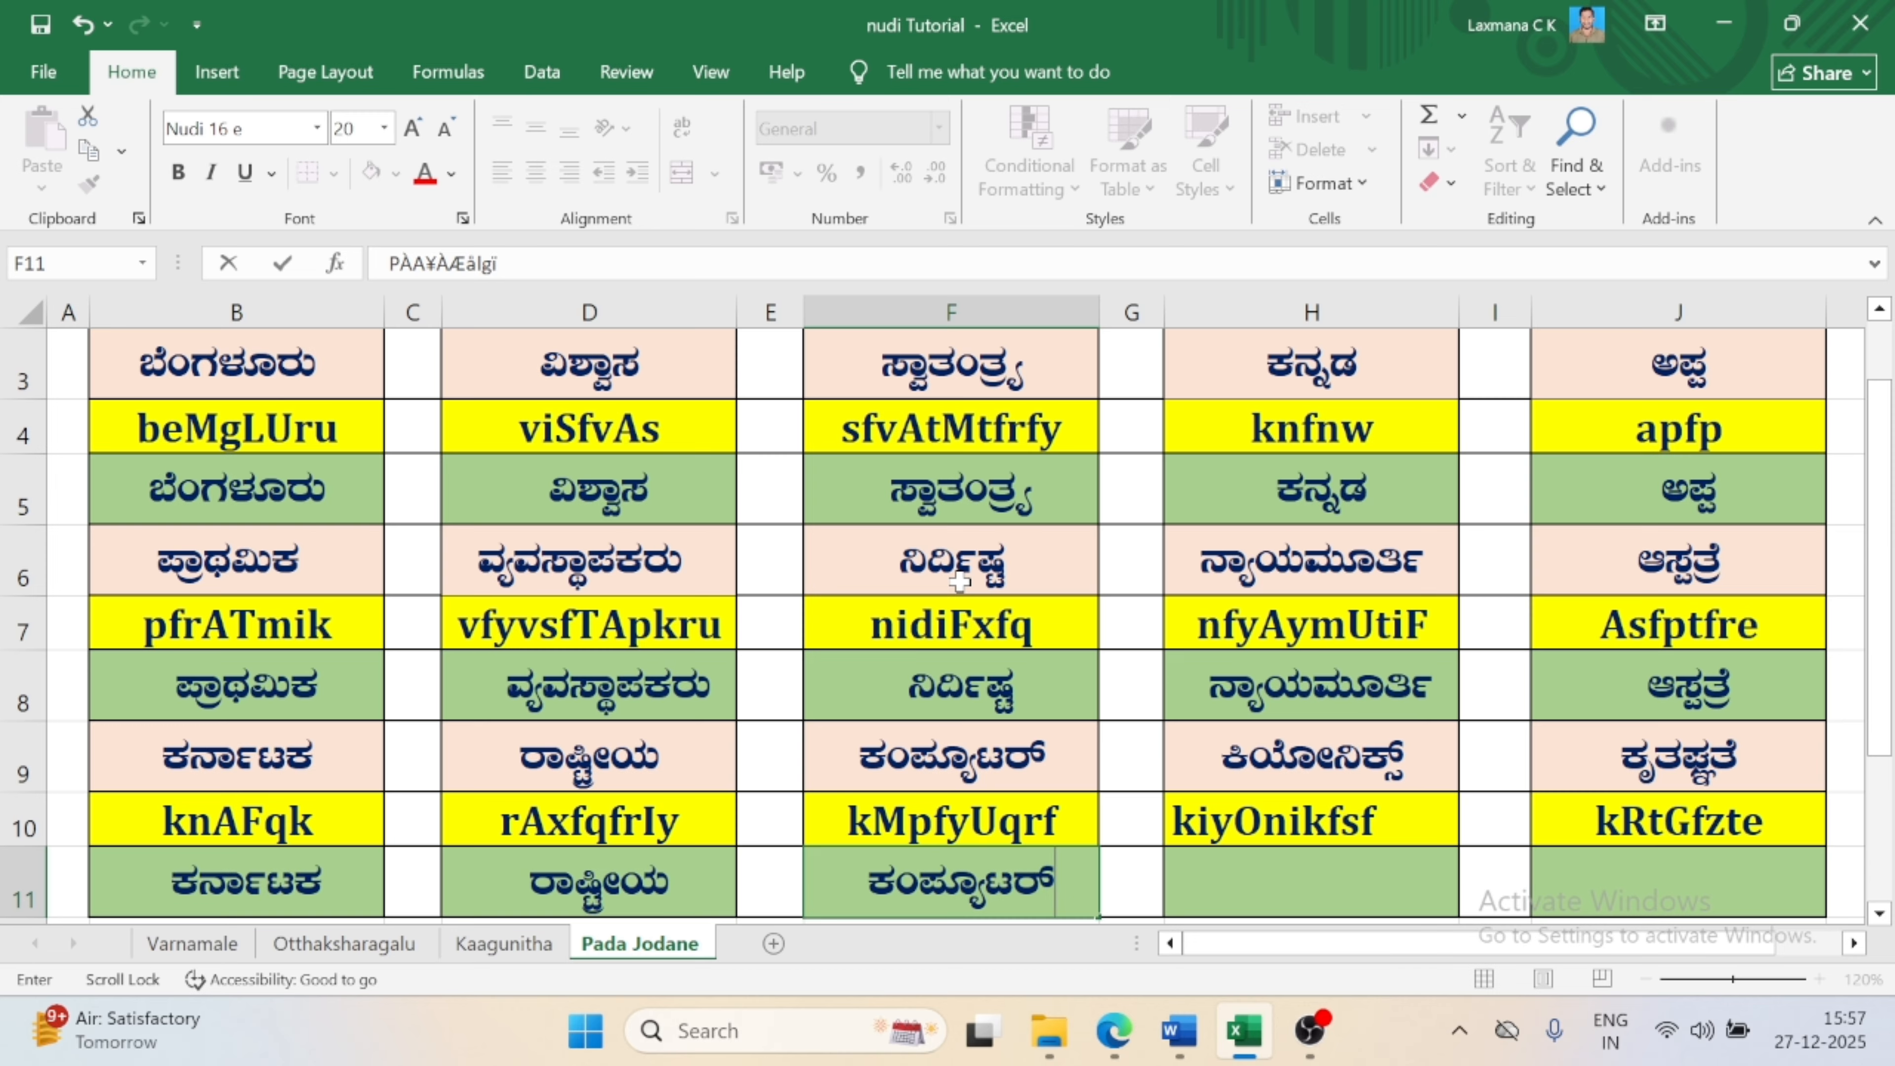
key(Tab)
- Enter the Kannada word ಕಿಯೋನಿಕ್ಸ್ in cell H11, following the transliteration kiyOnikfsf
key(Tab)
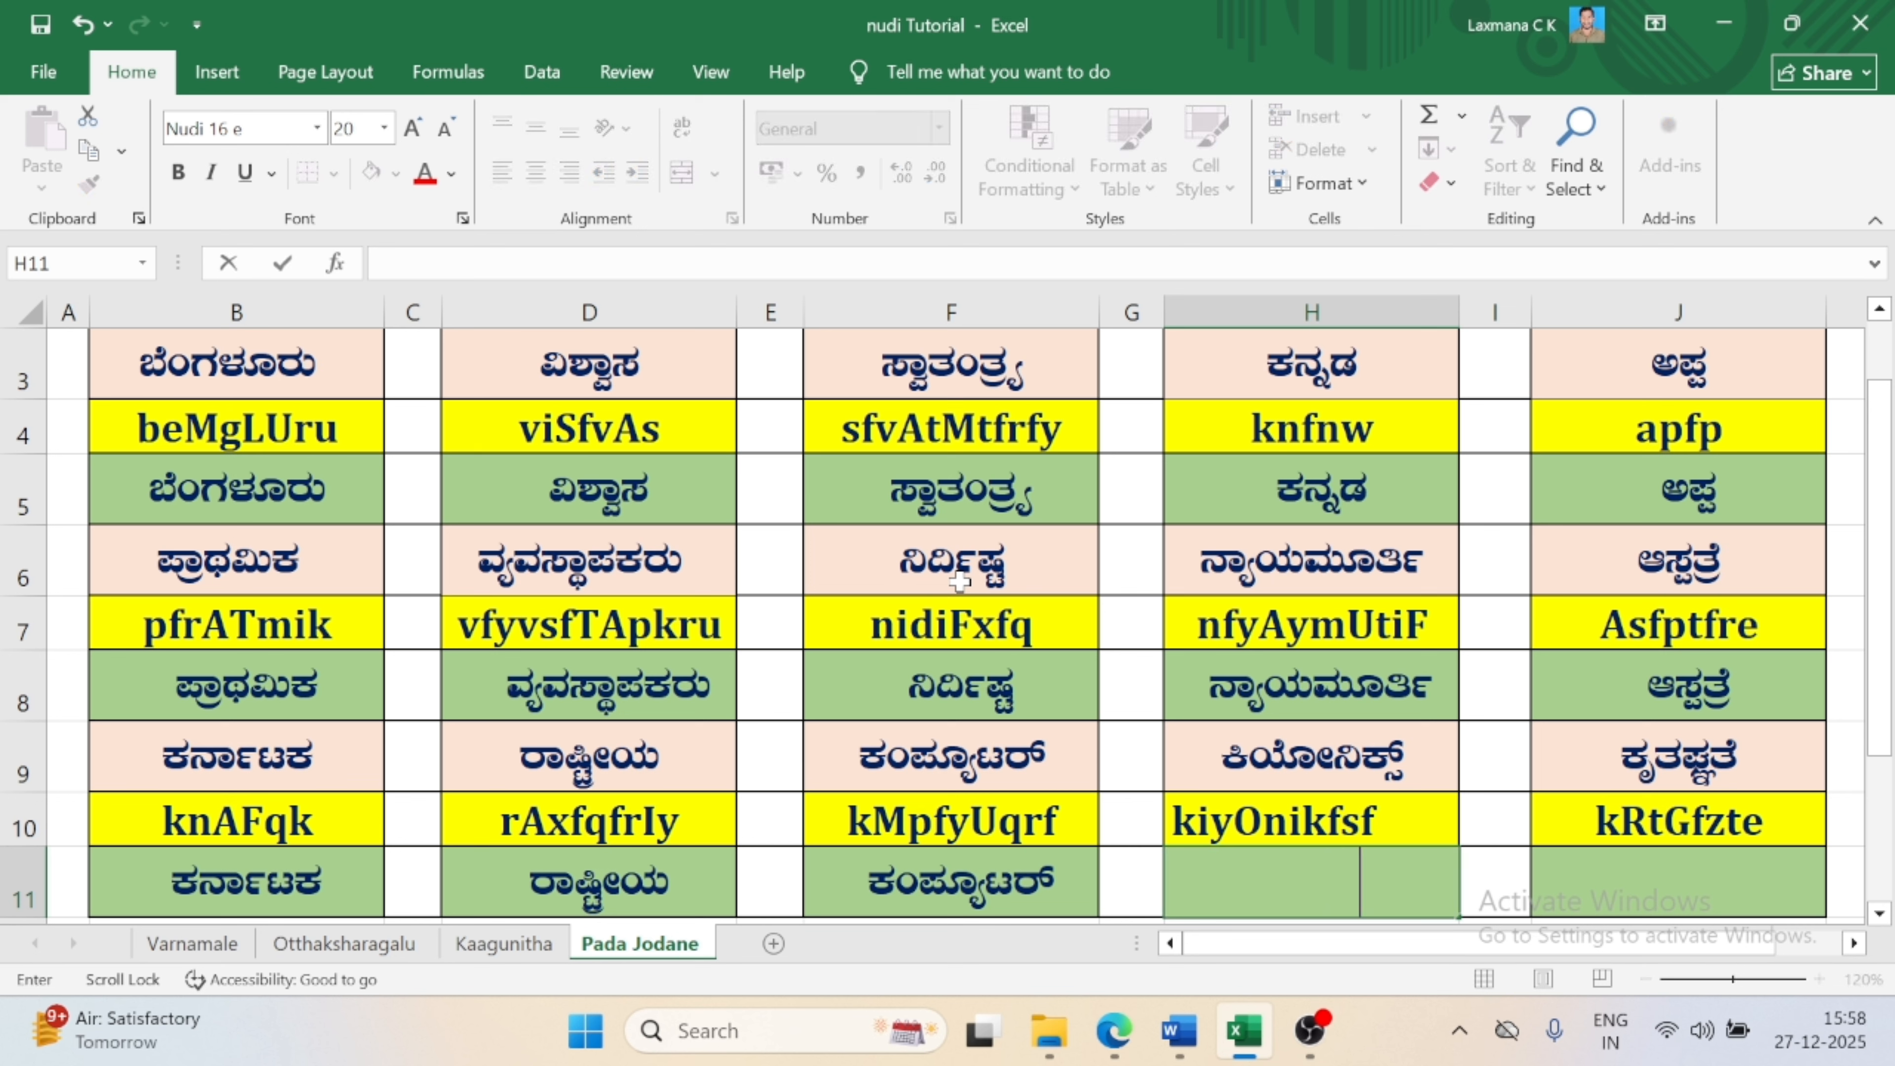
text(kiy)
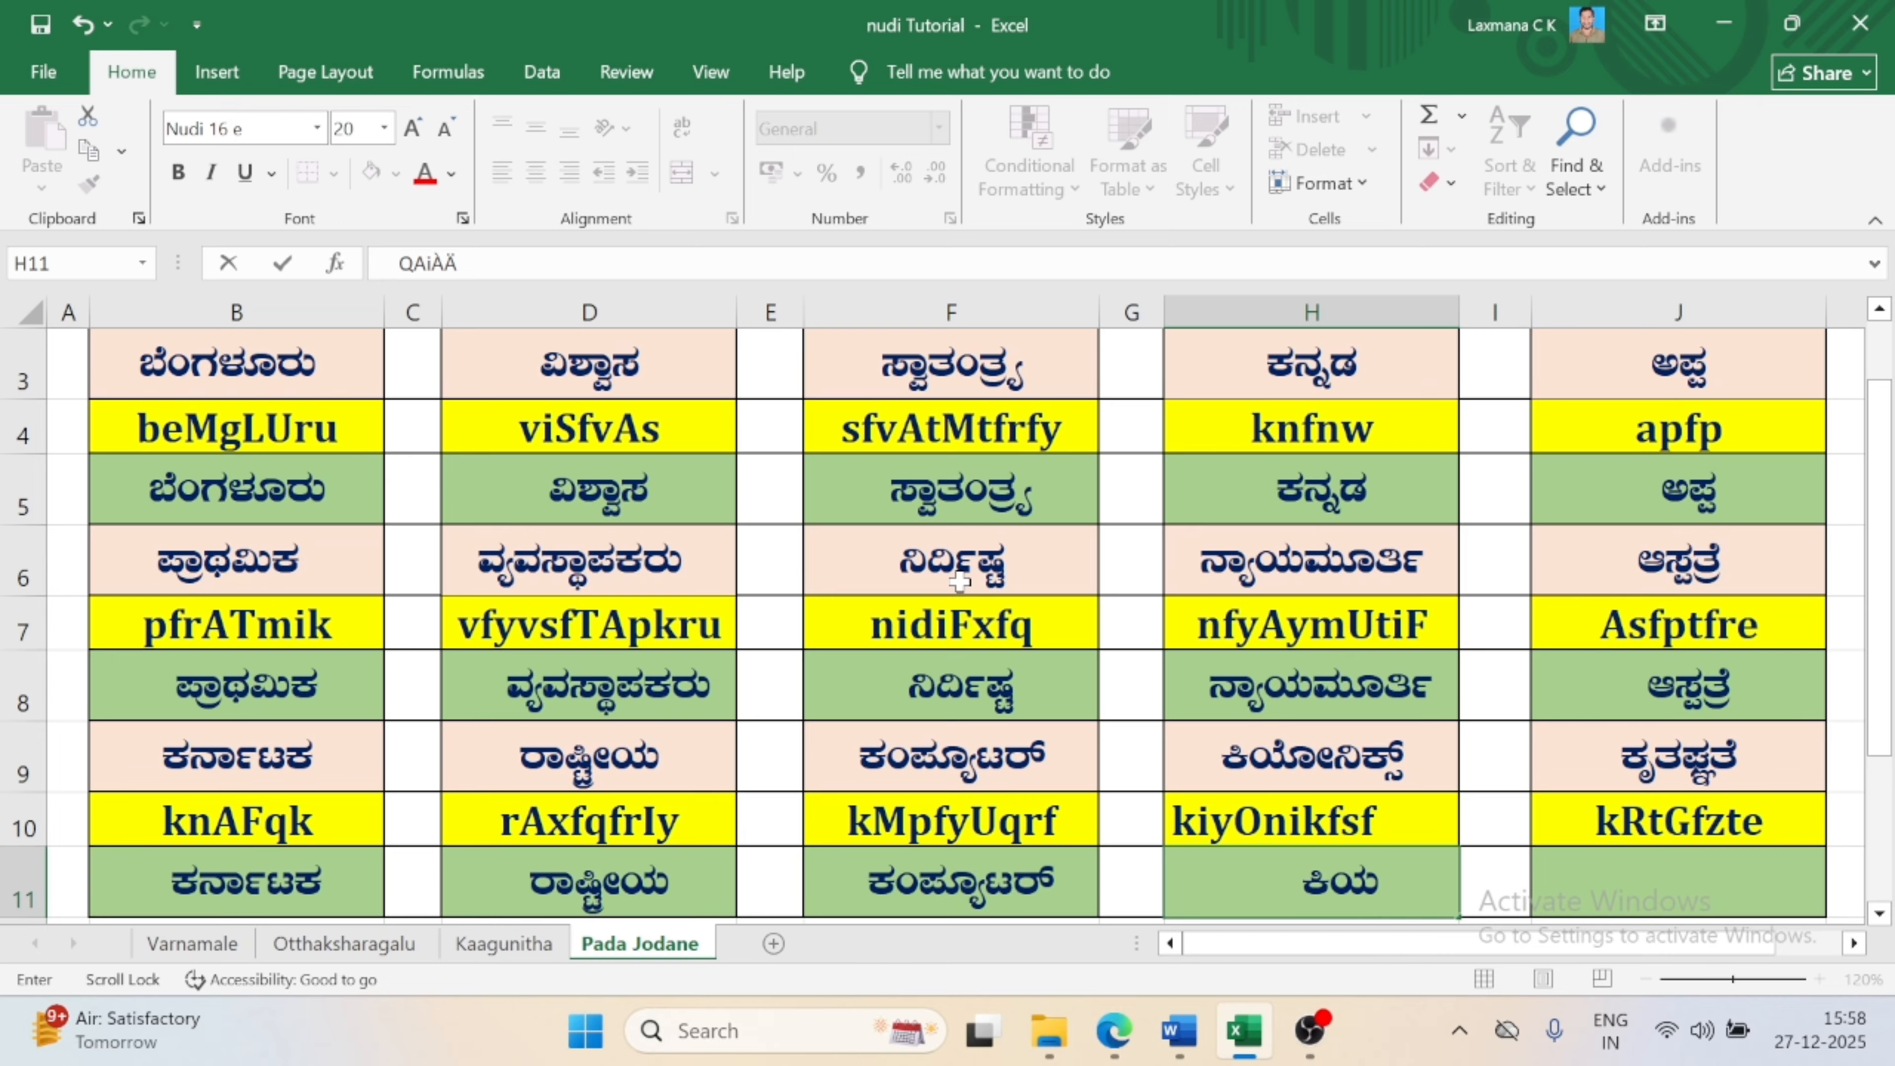
text(O)
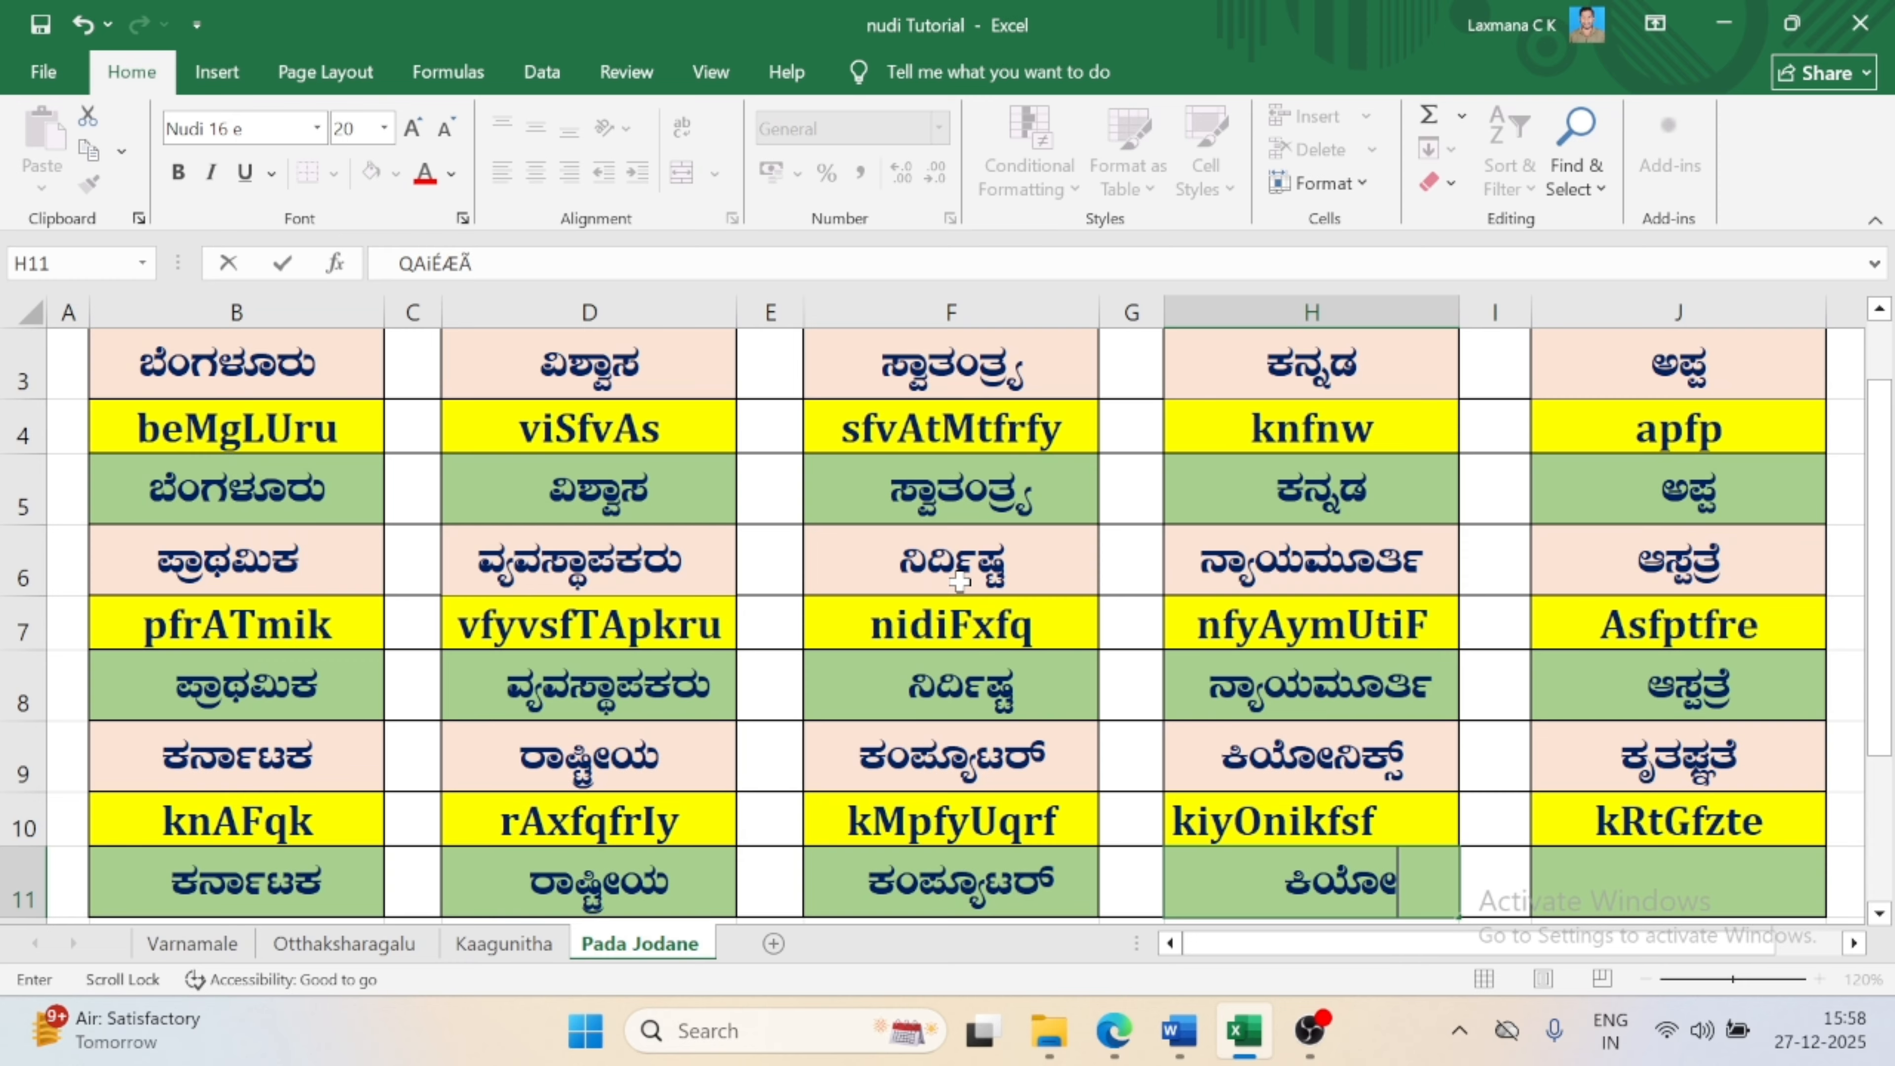
text(n)
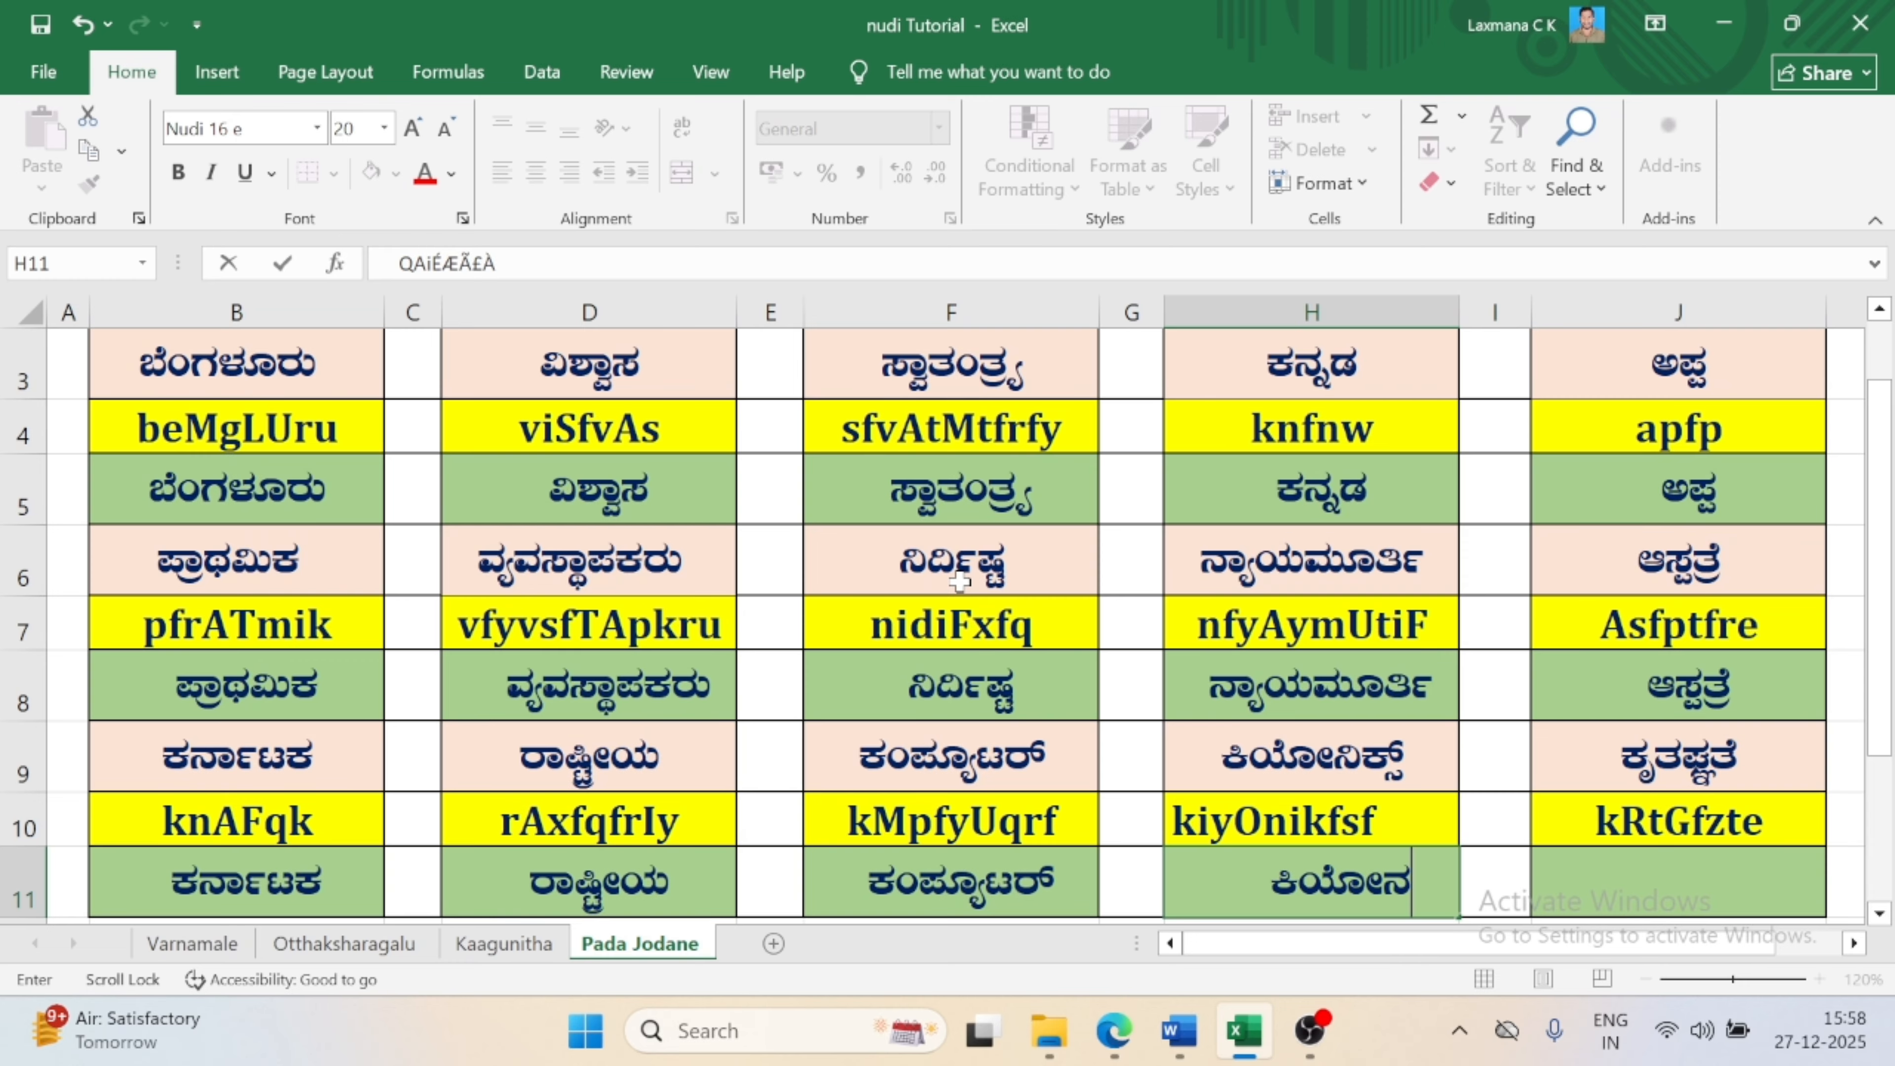
text(i)
text(k)
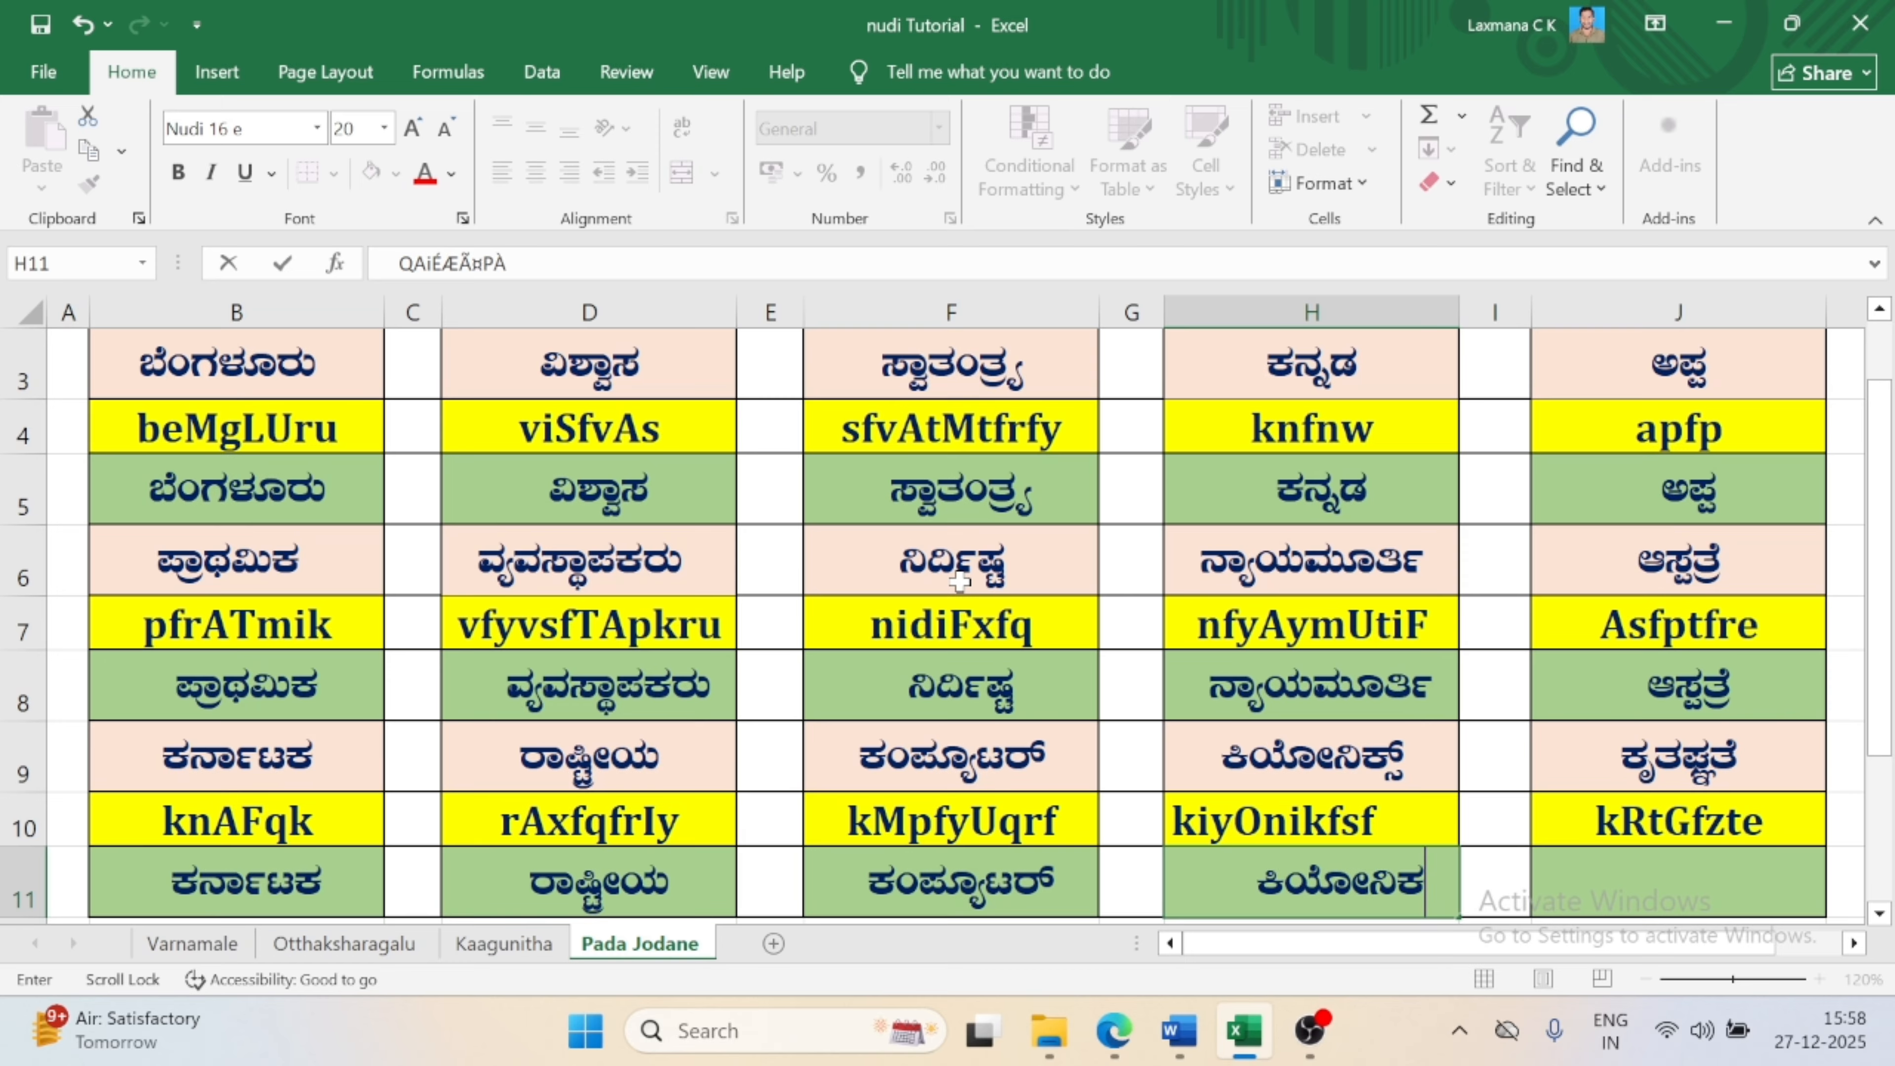
text(f)
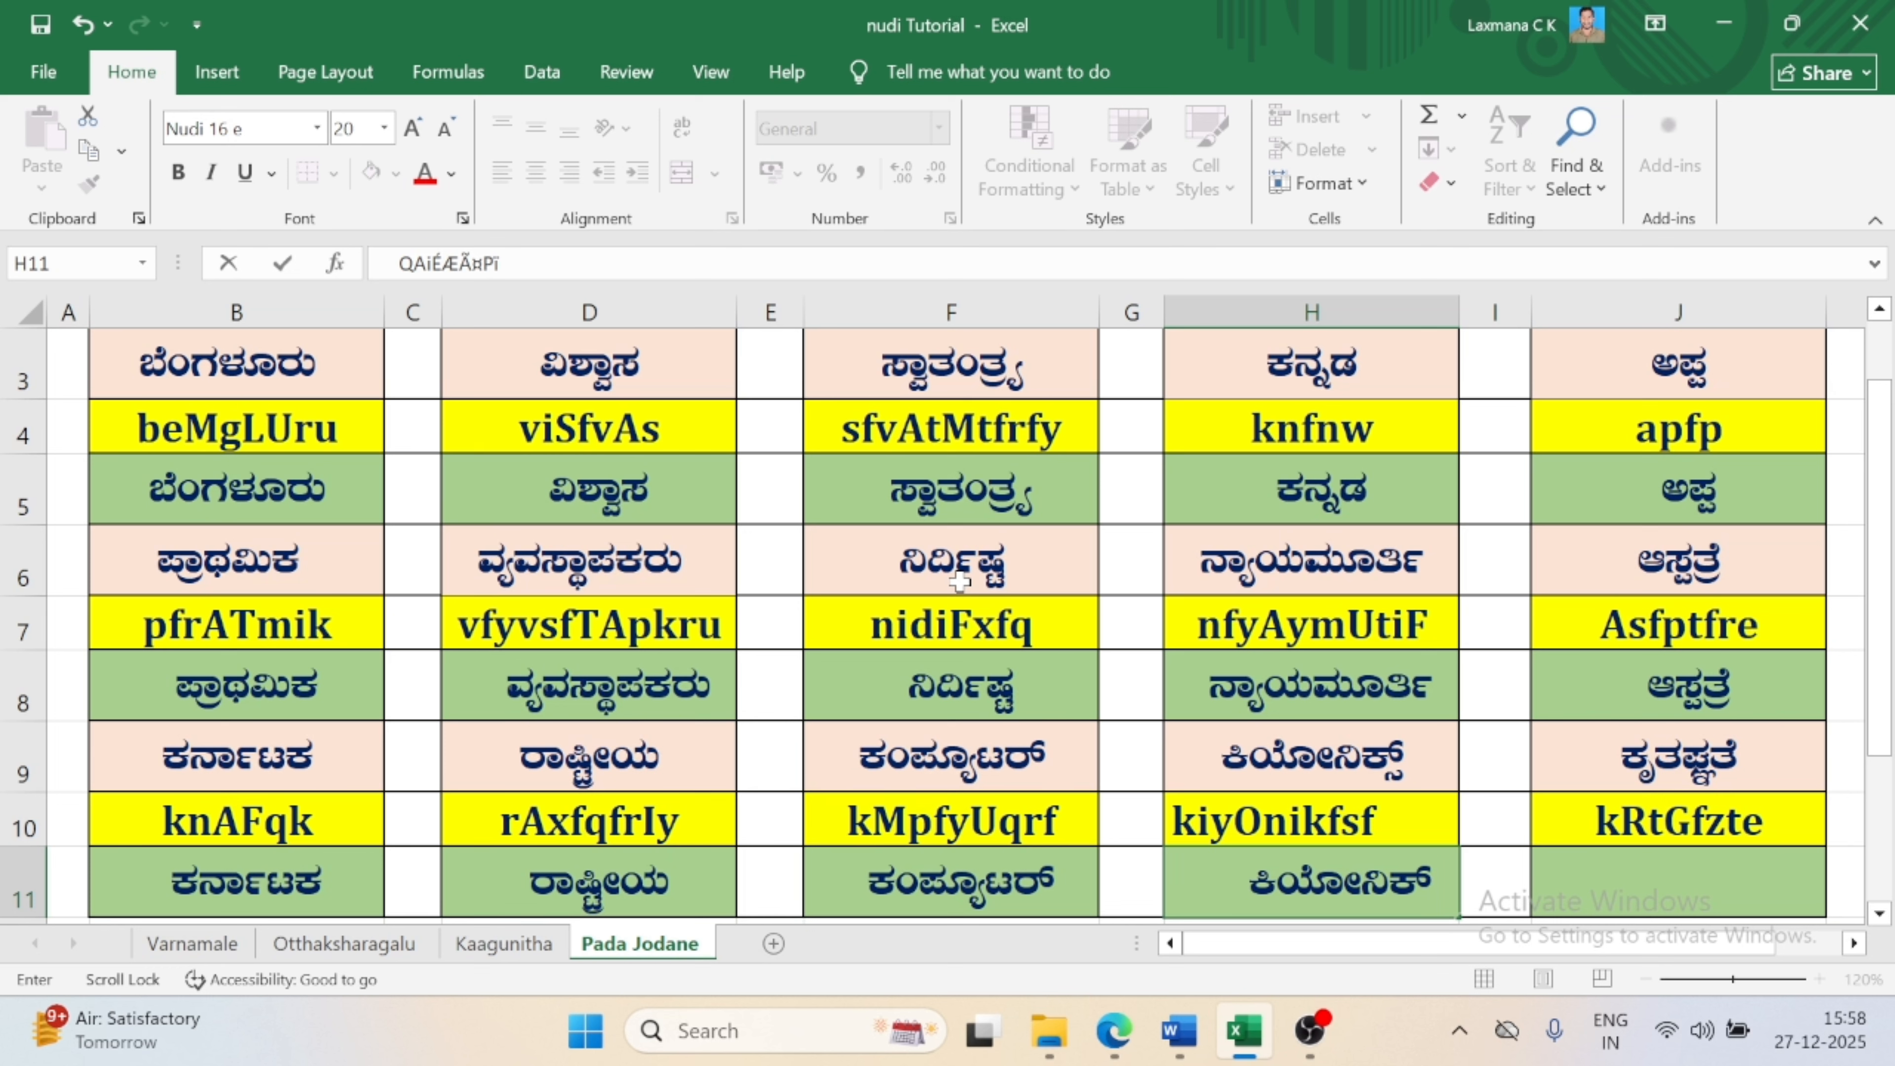
text(s)
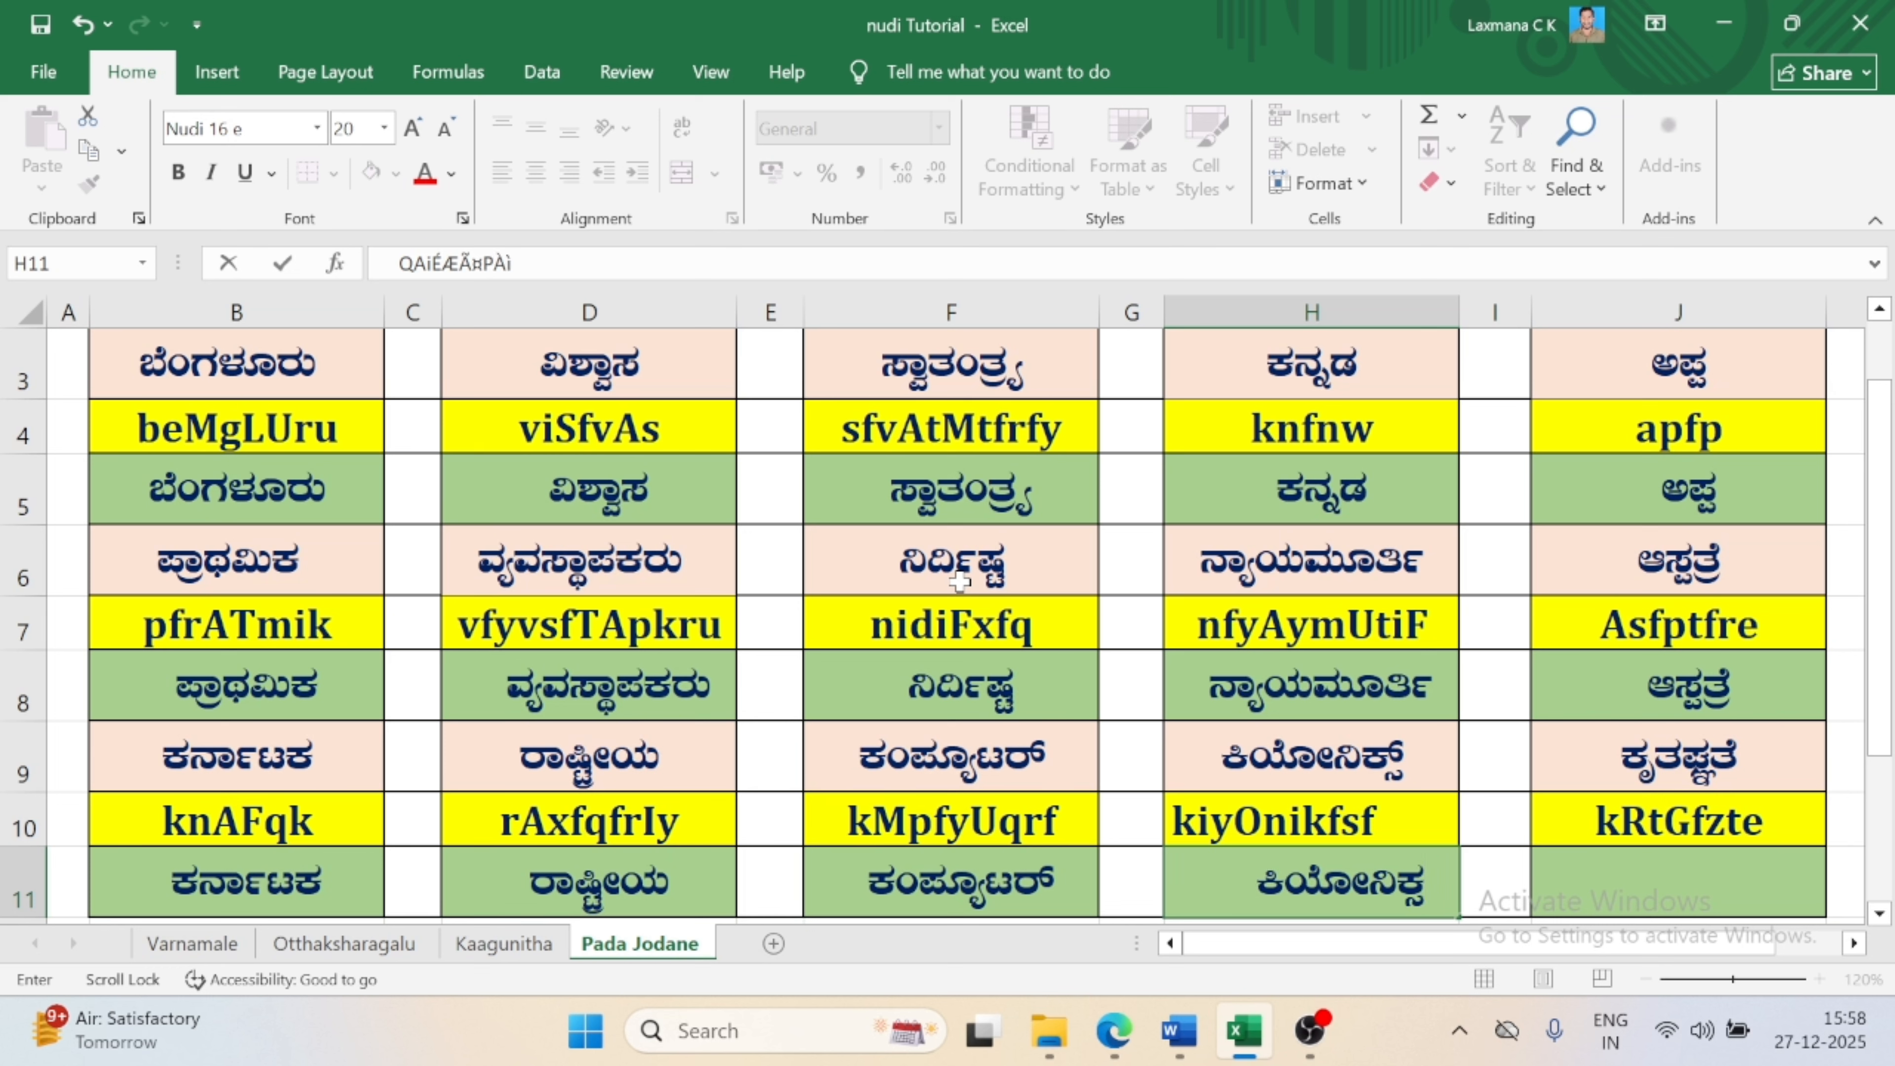
text(f)
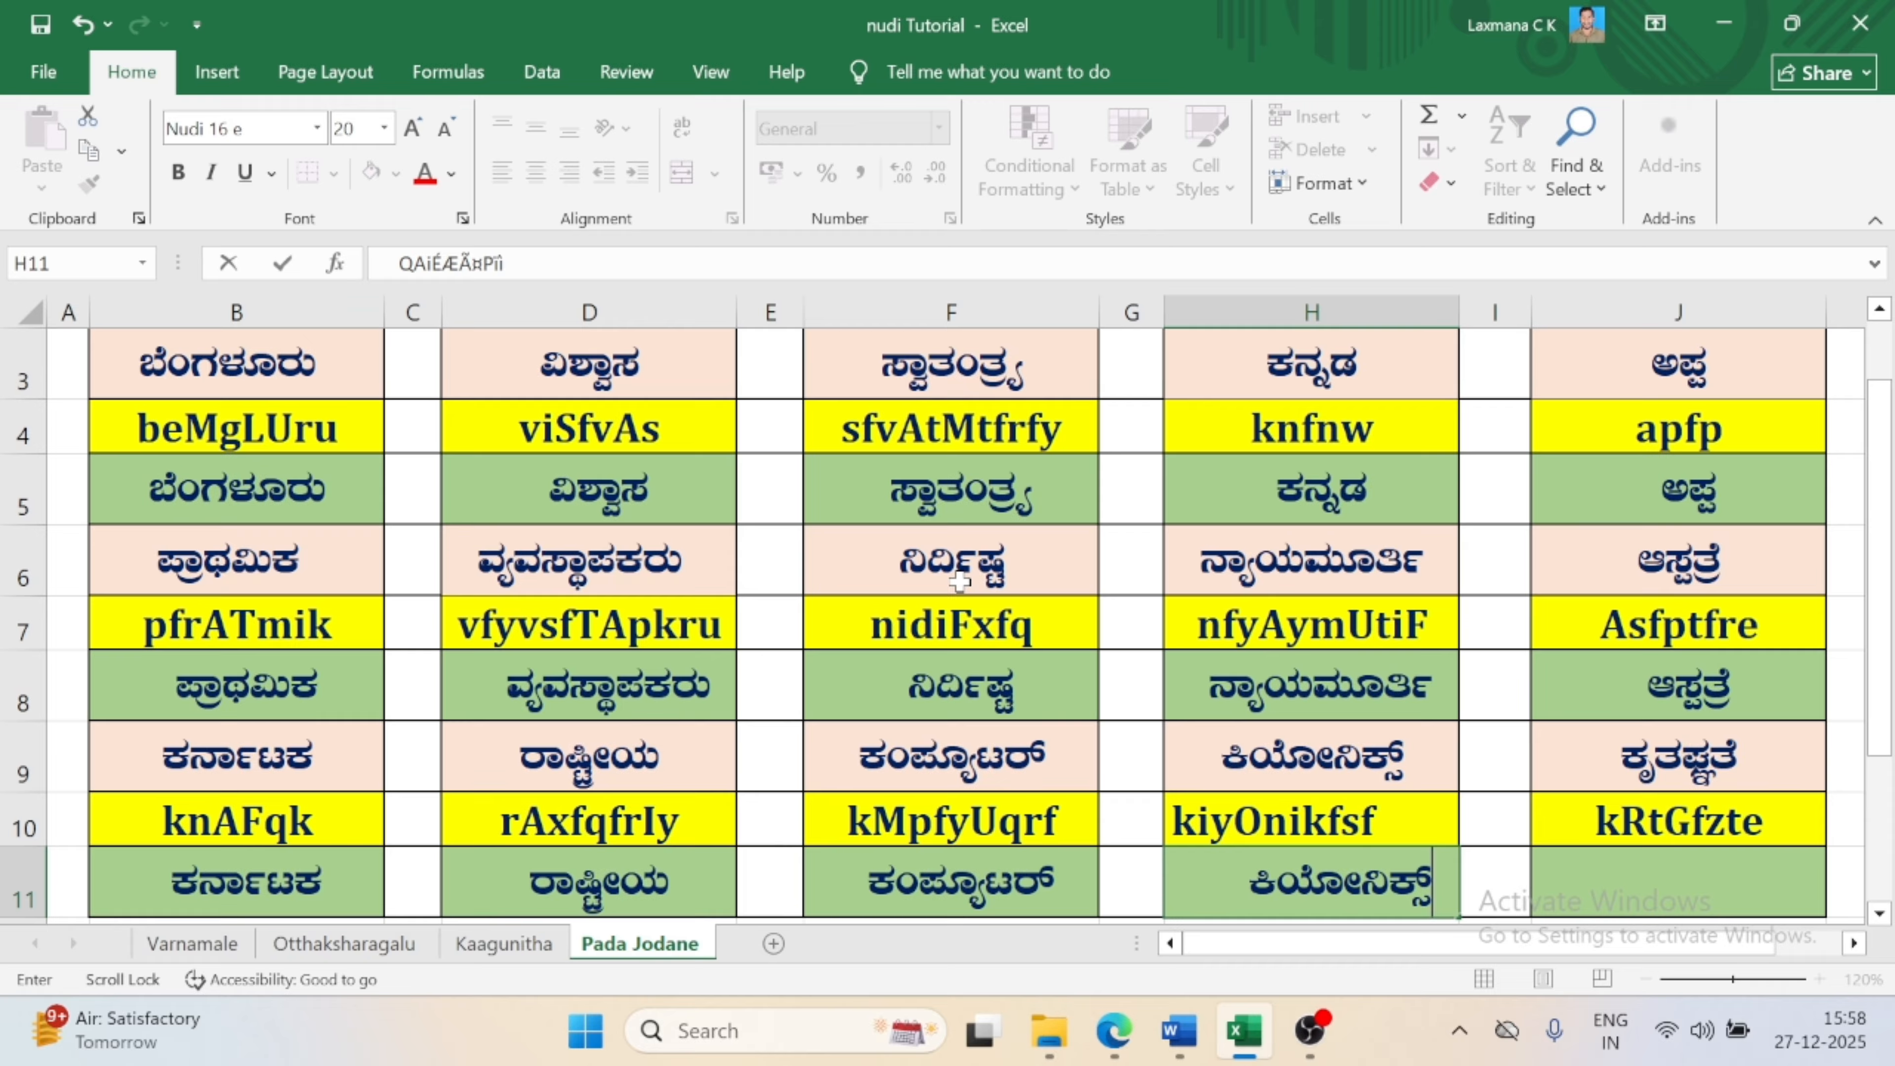
key(Right)
- Enter the Kannada word ಕೃತಘ್ಞತೆ in cell J11, following the transliteration kRtGfzte
key(Right)
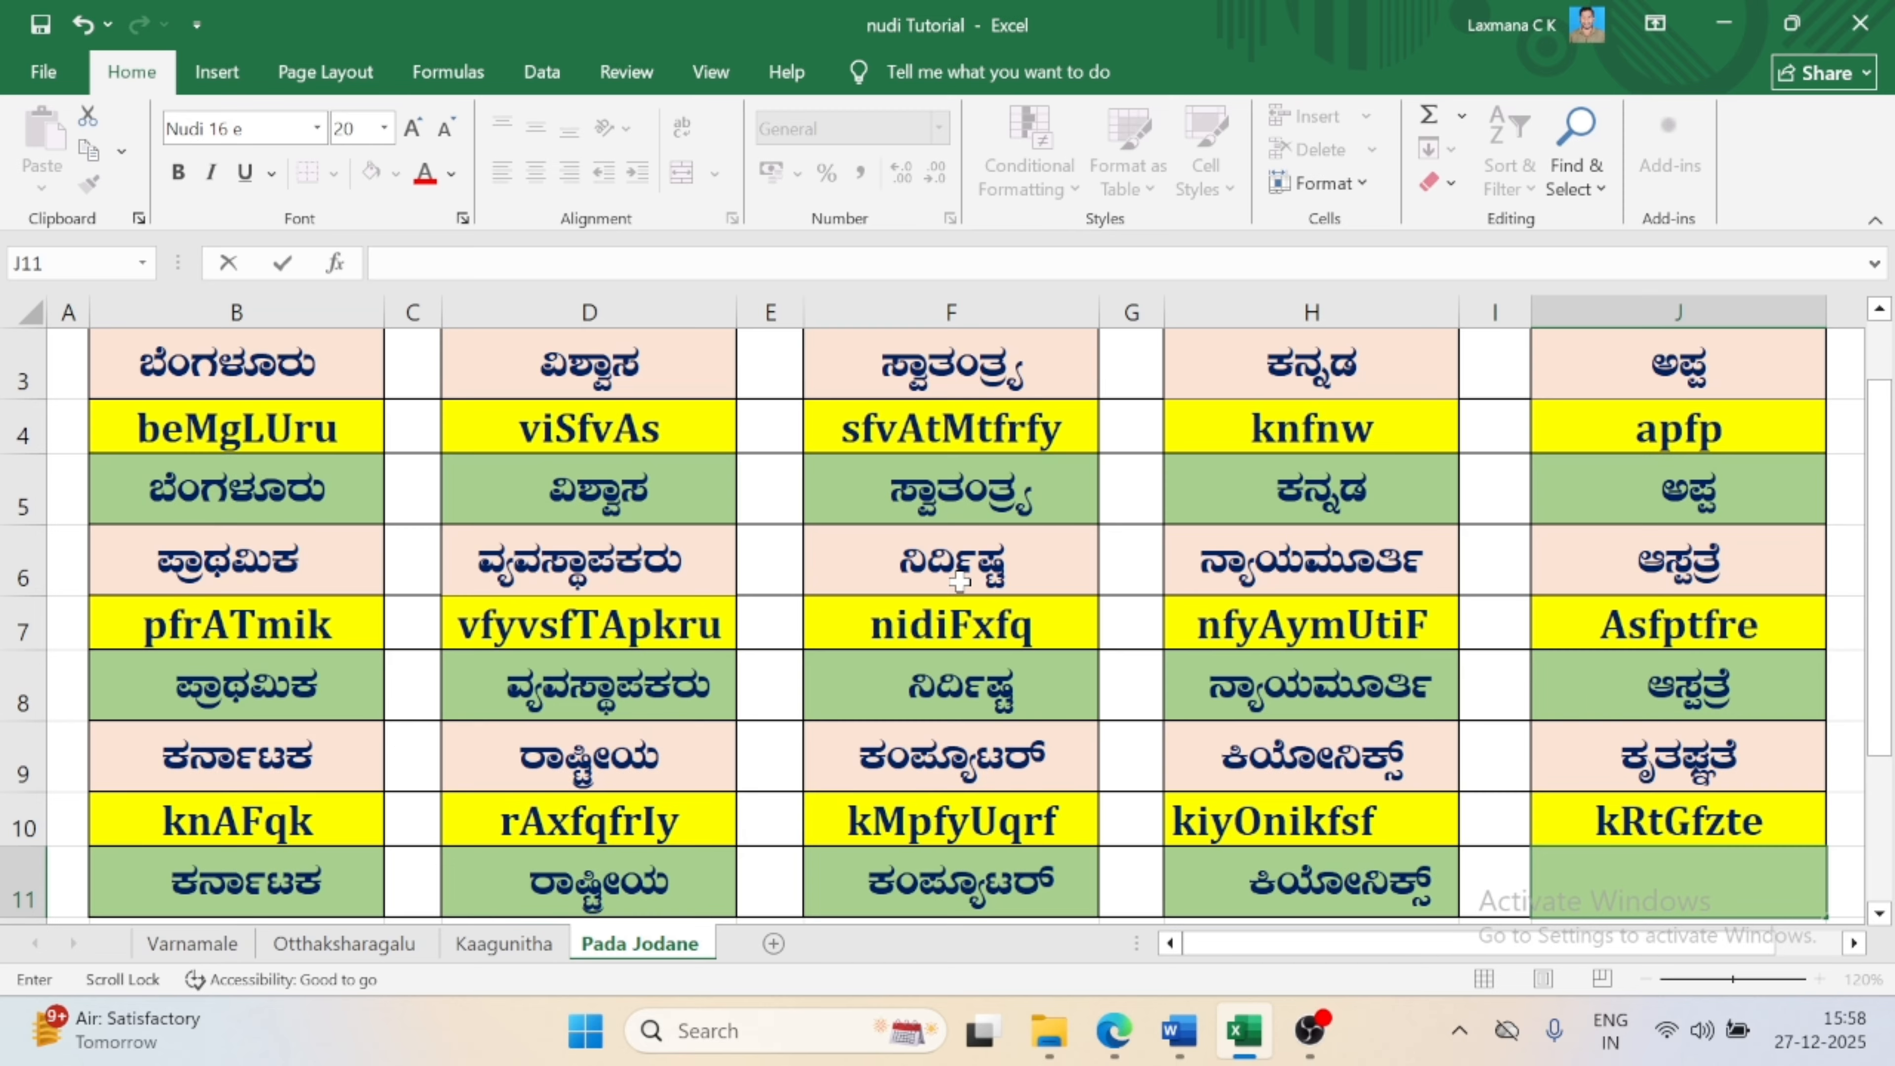
text(kRt)
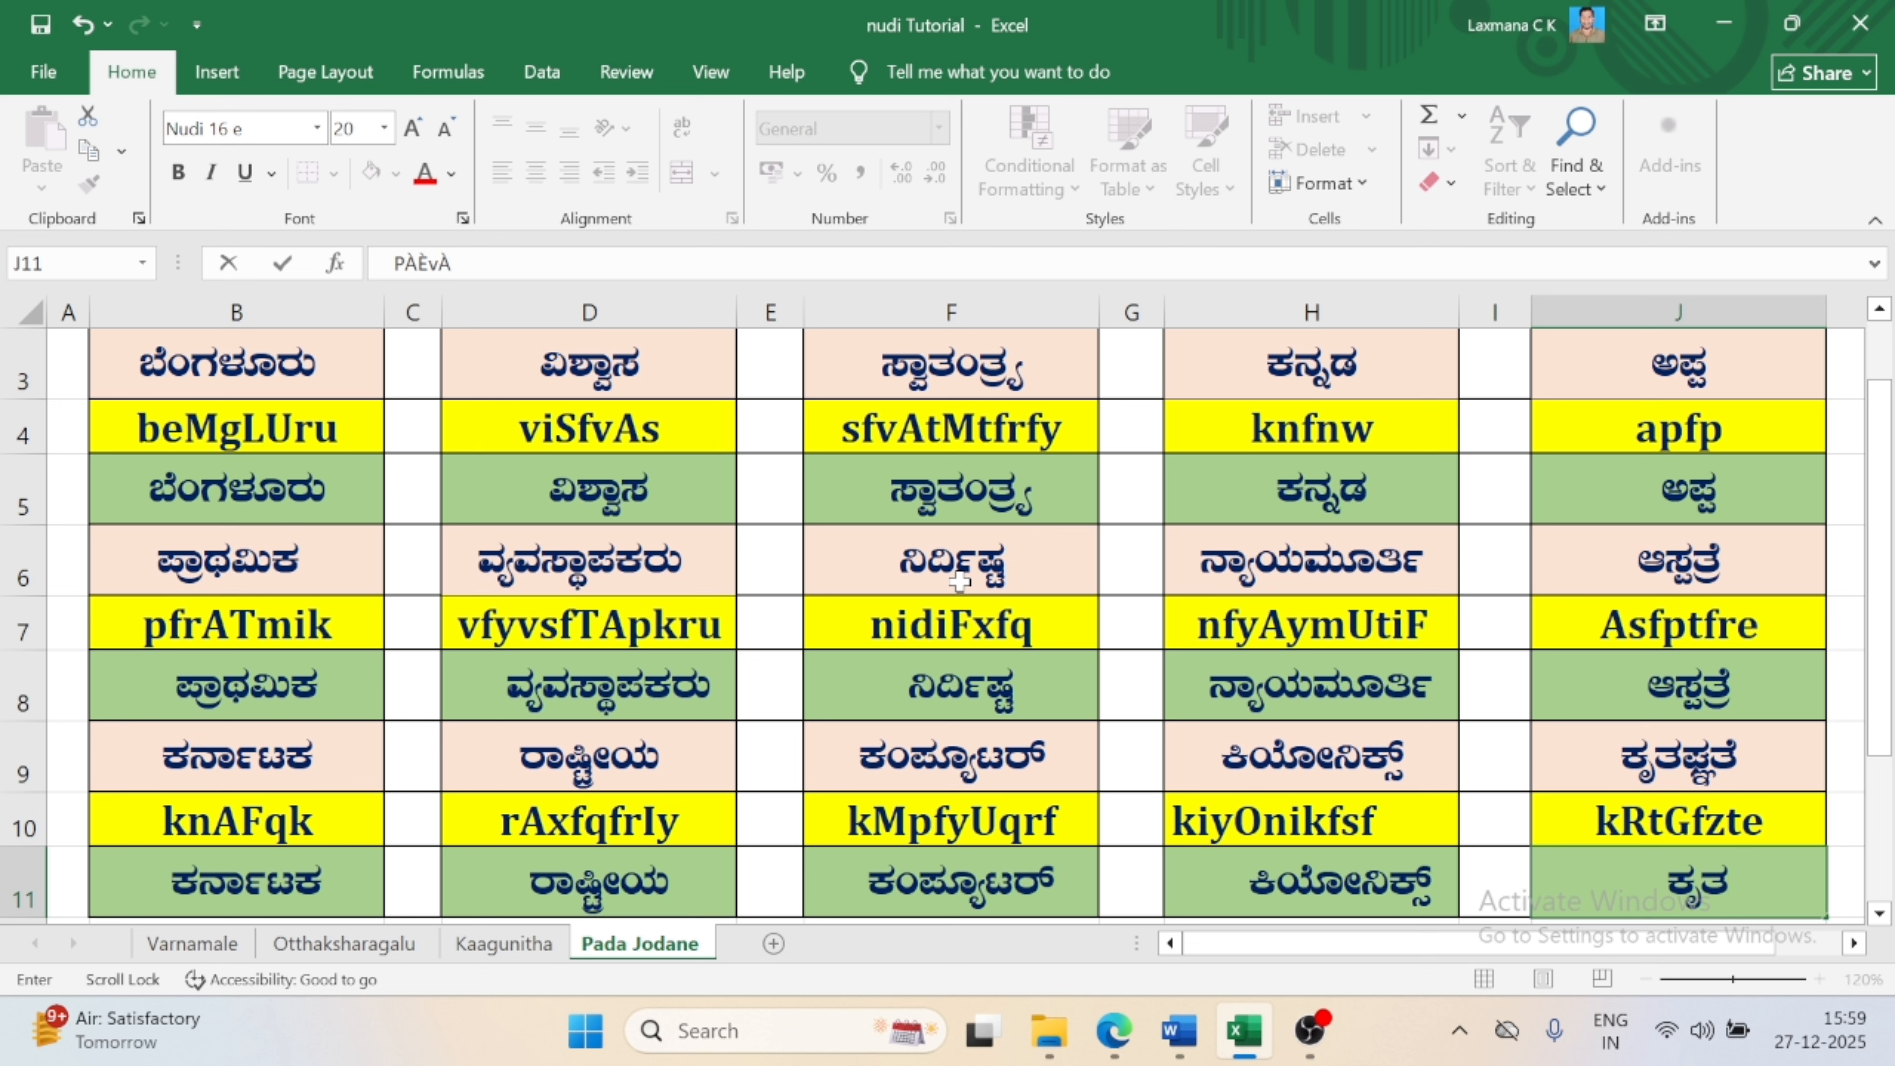
text(G)
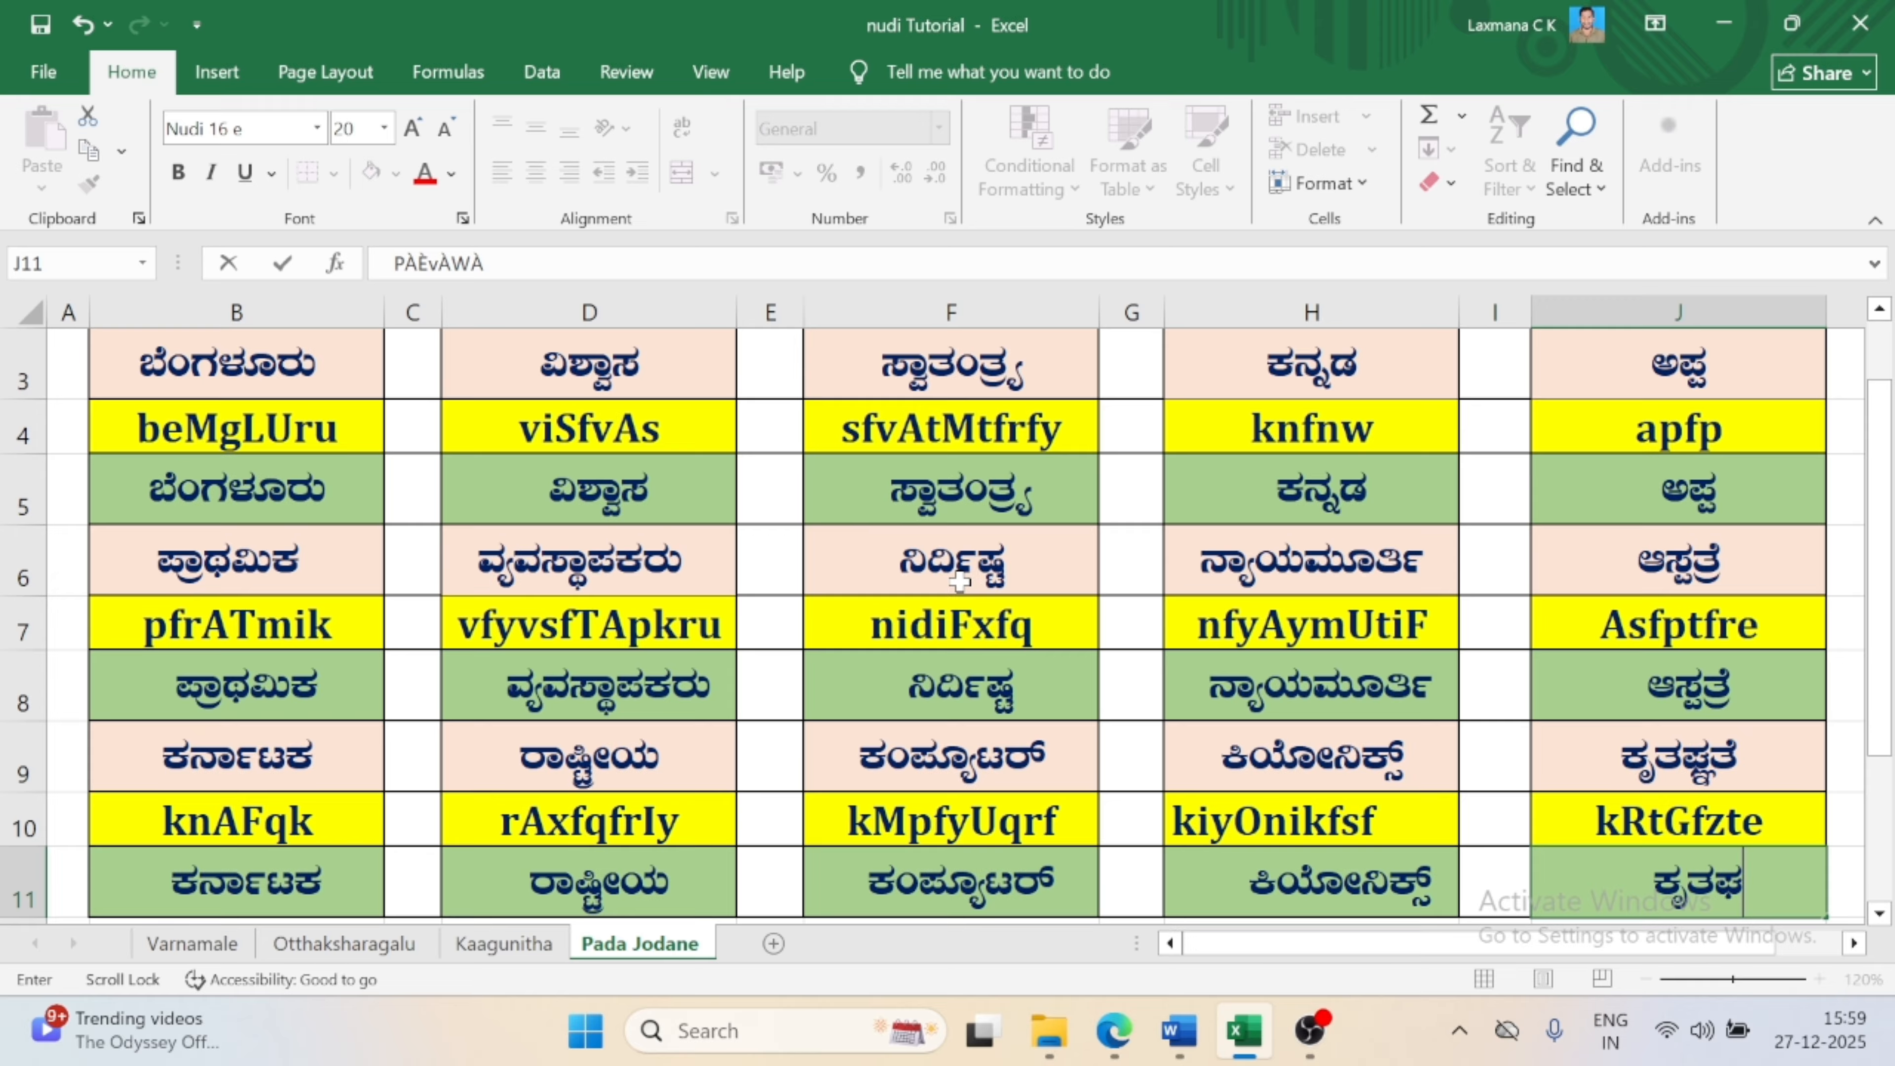
text(f)
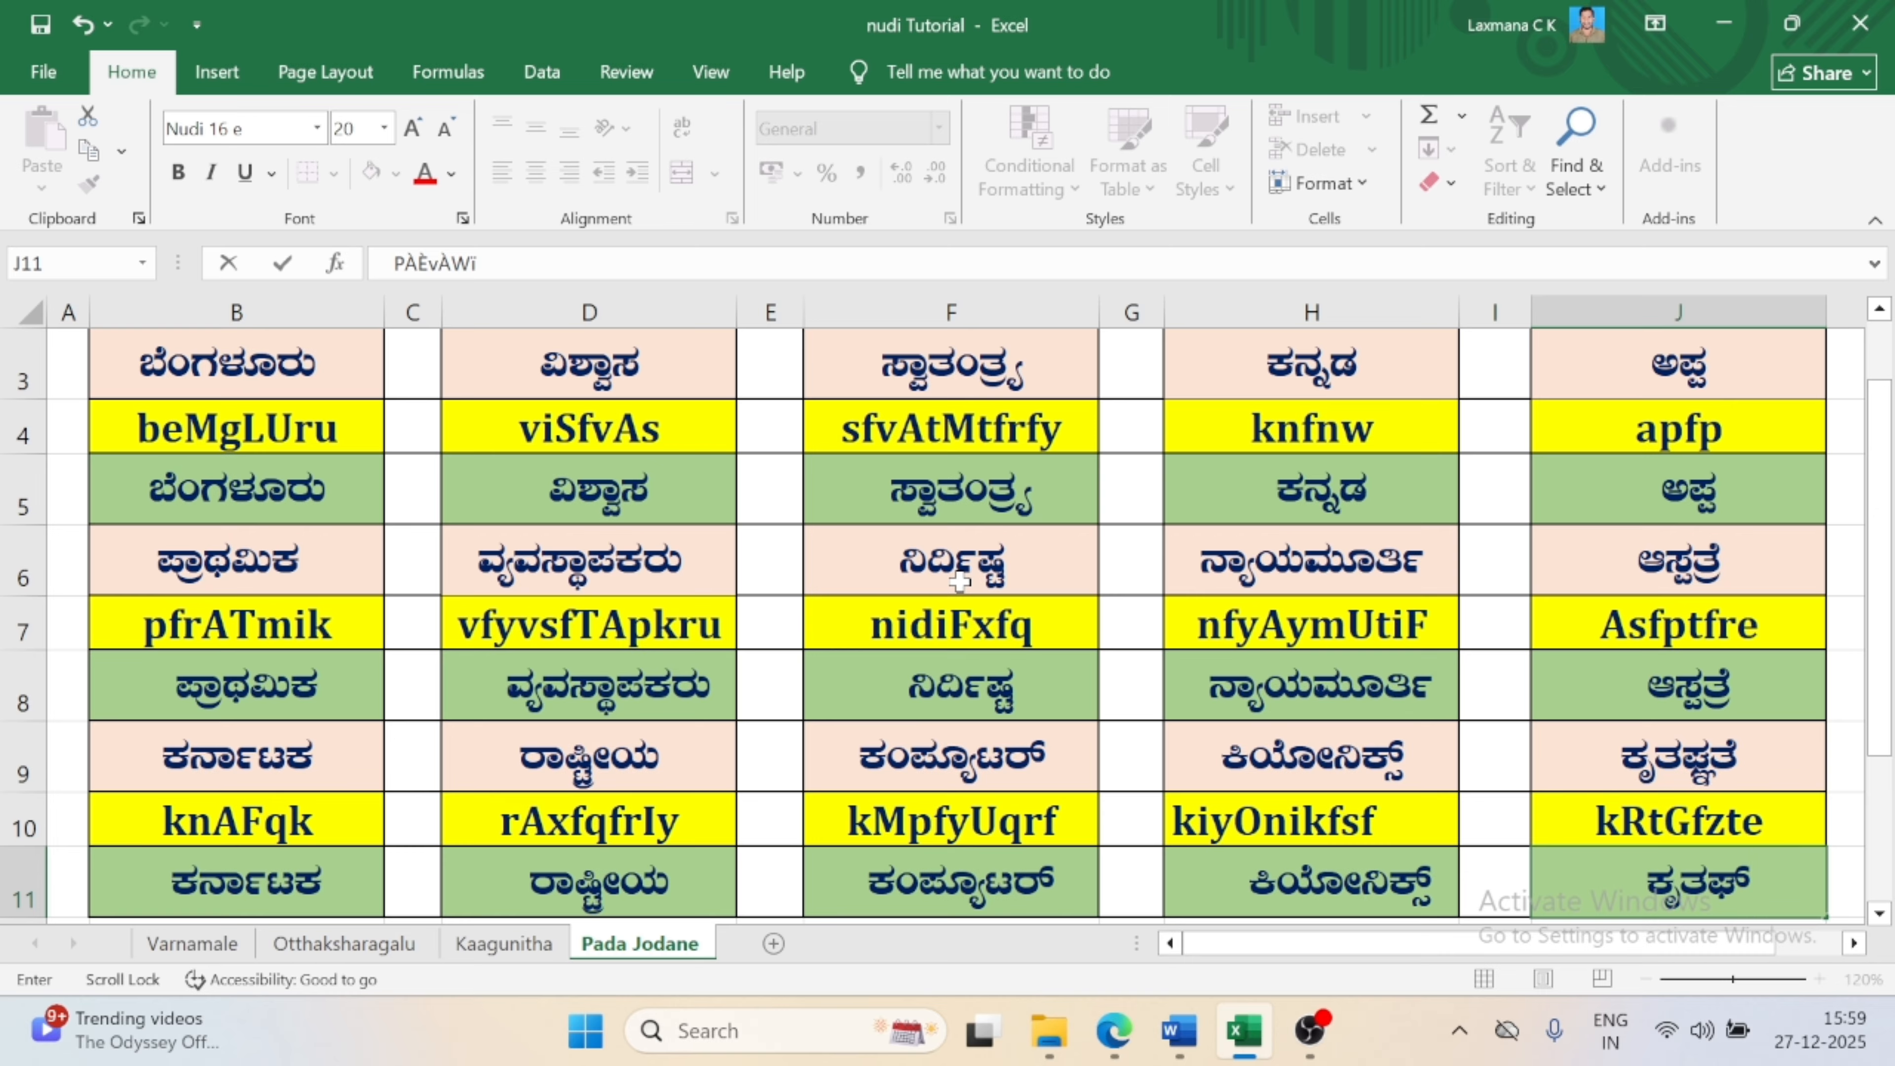
text(z)
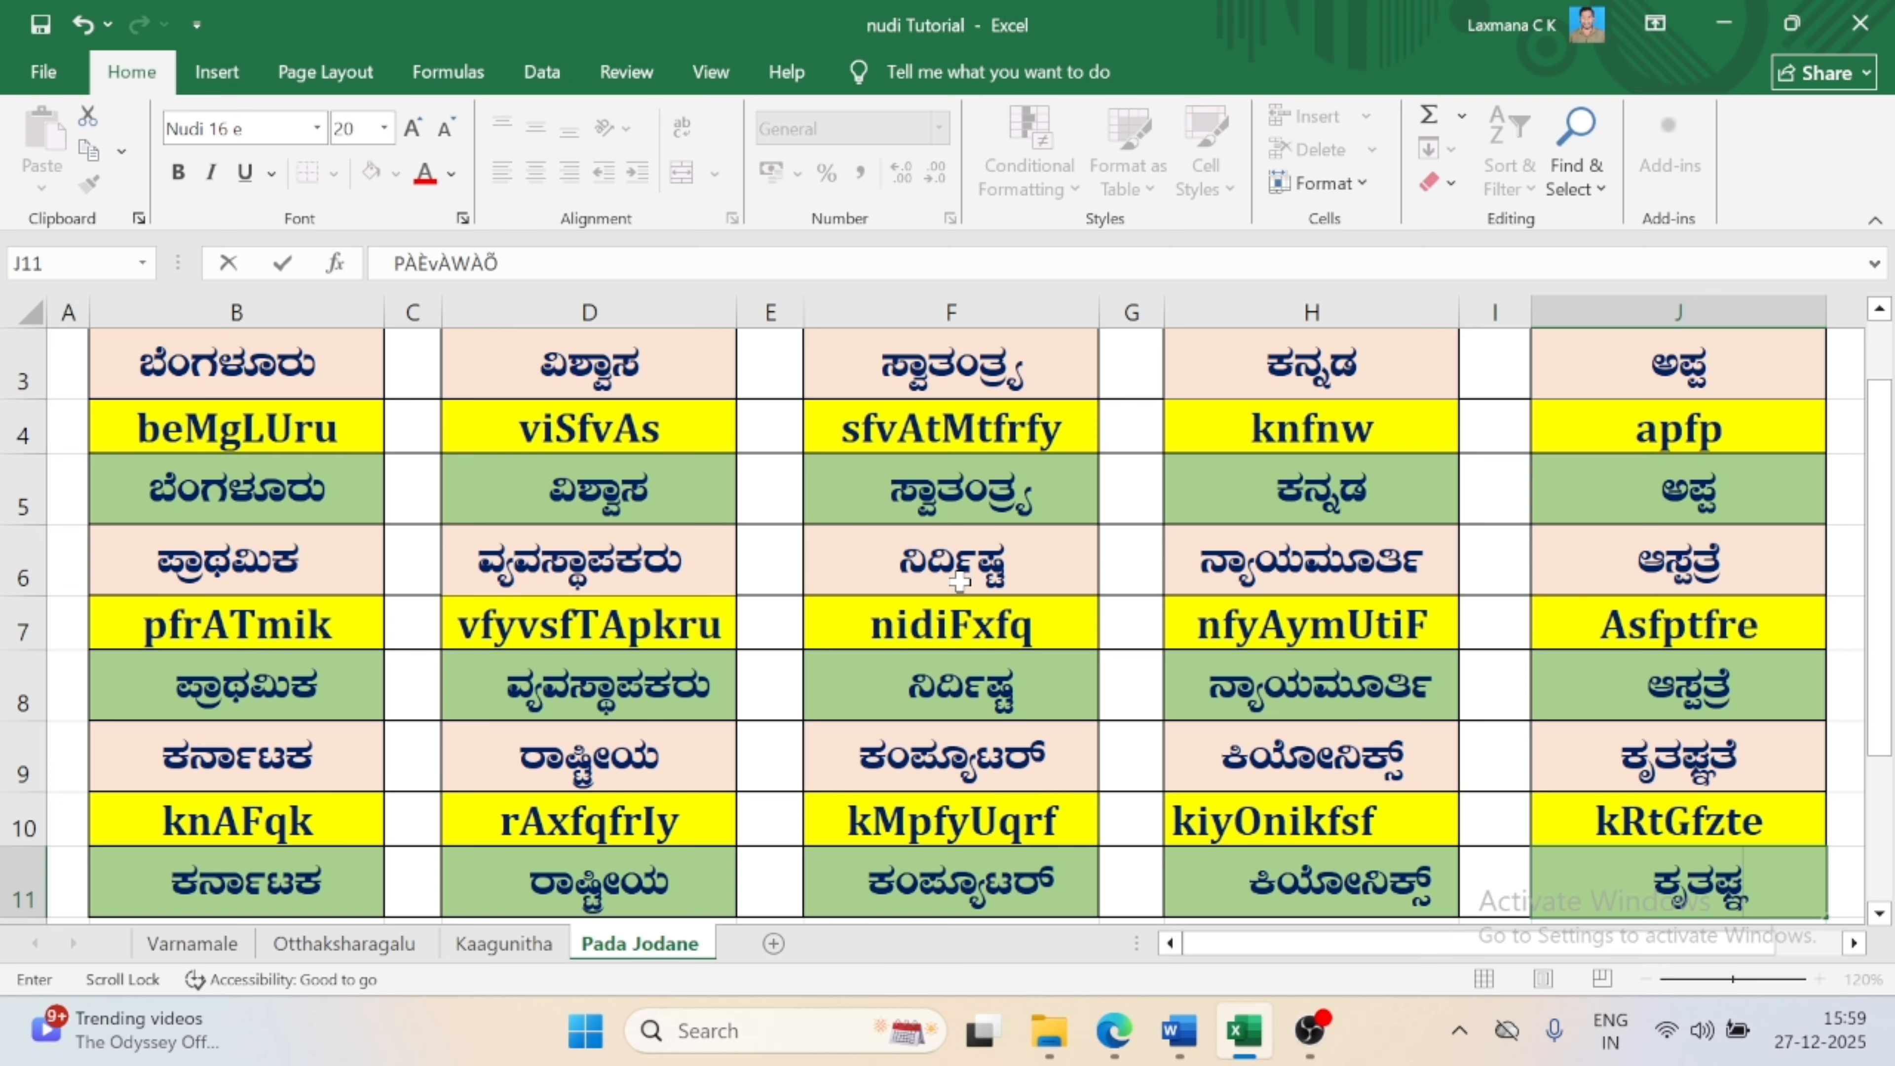
text(t)
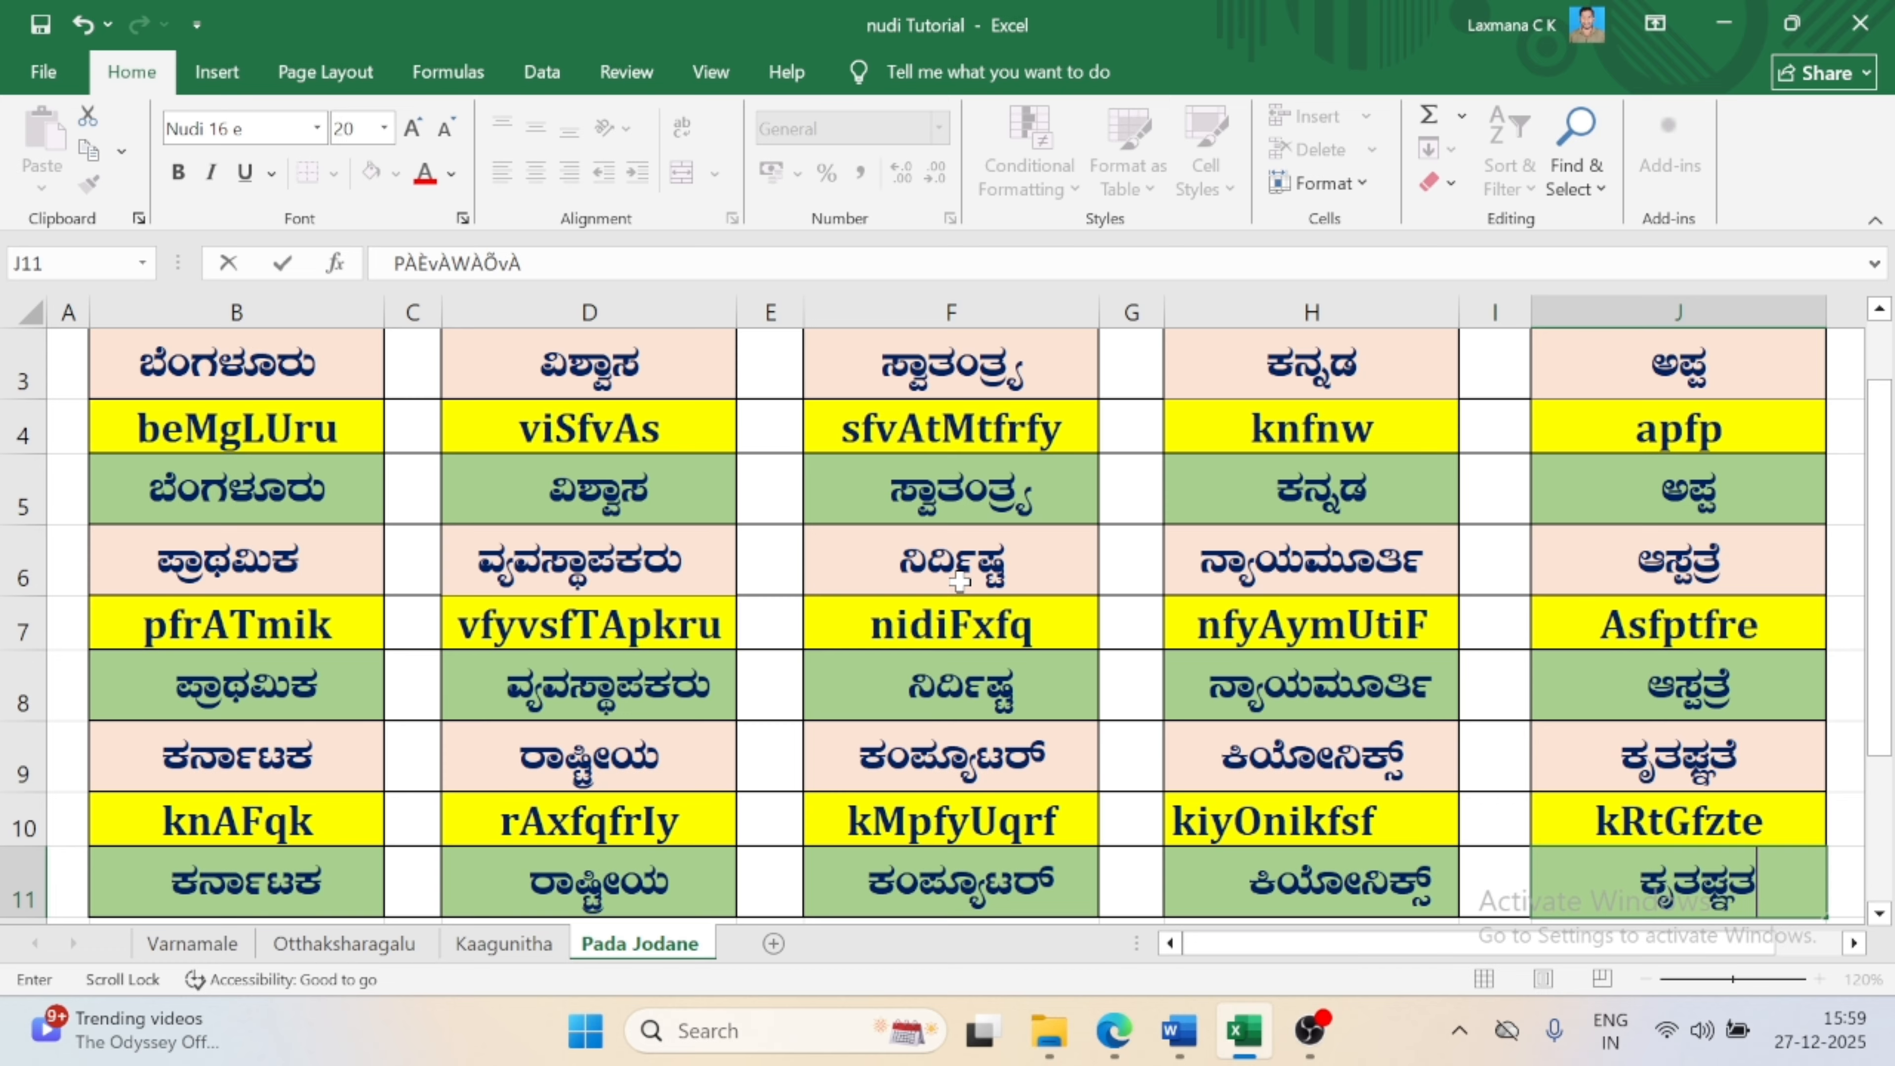
text(e)
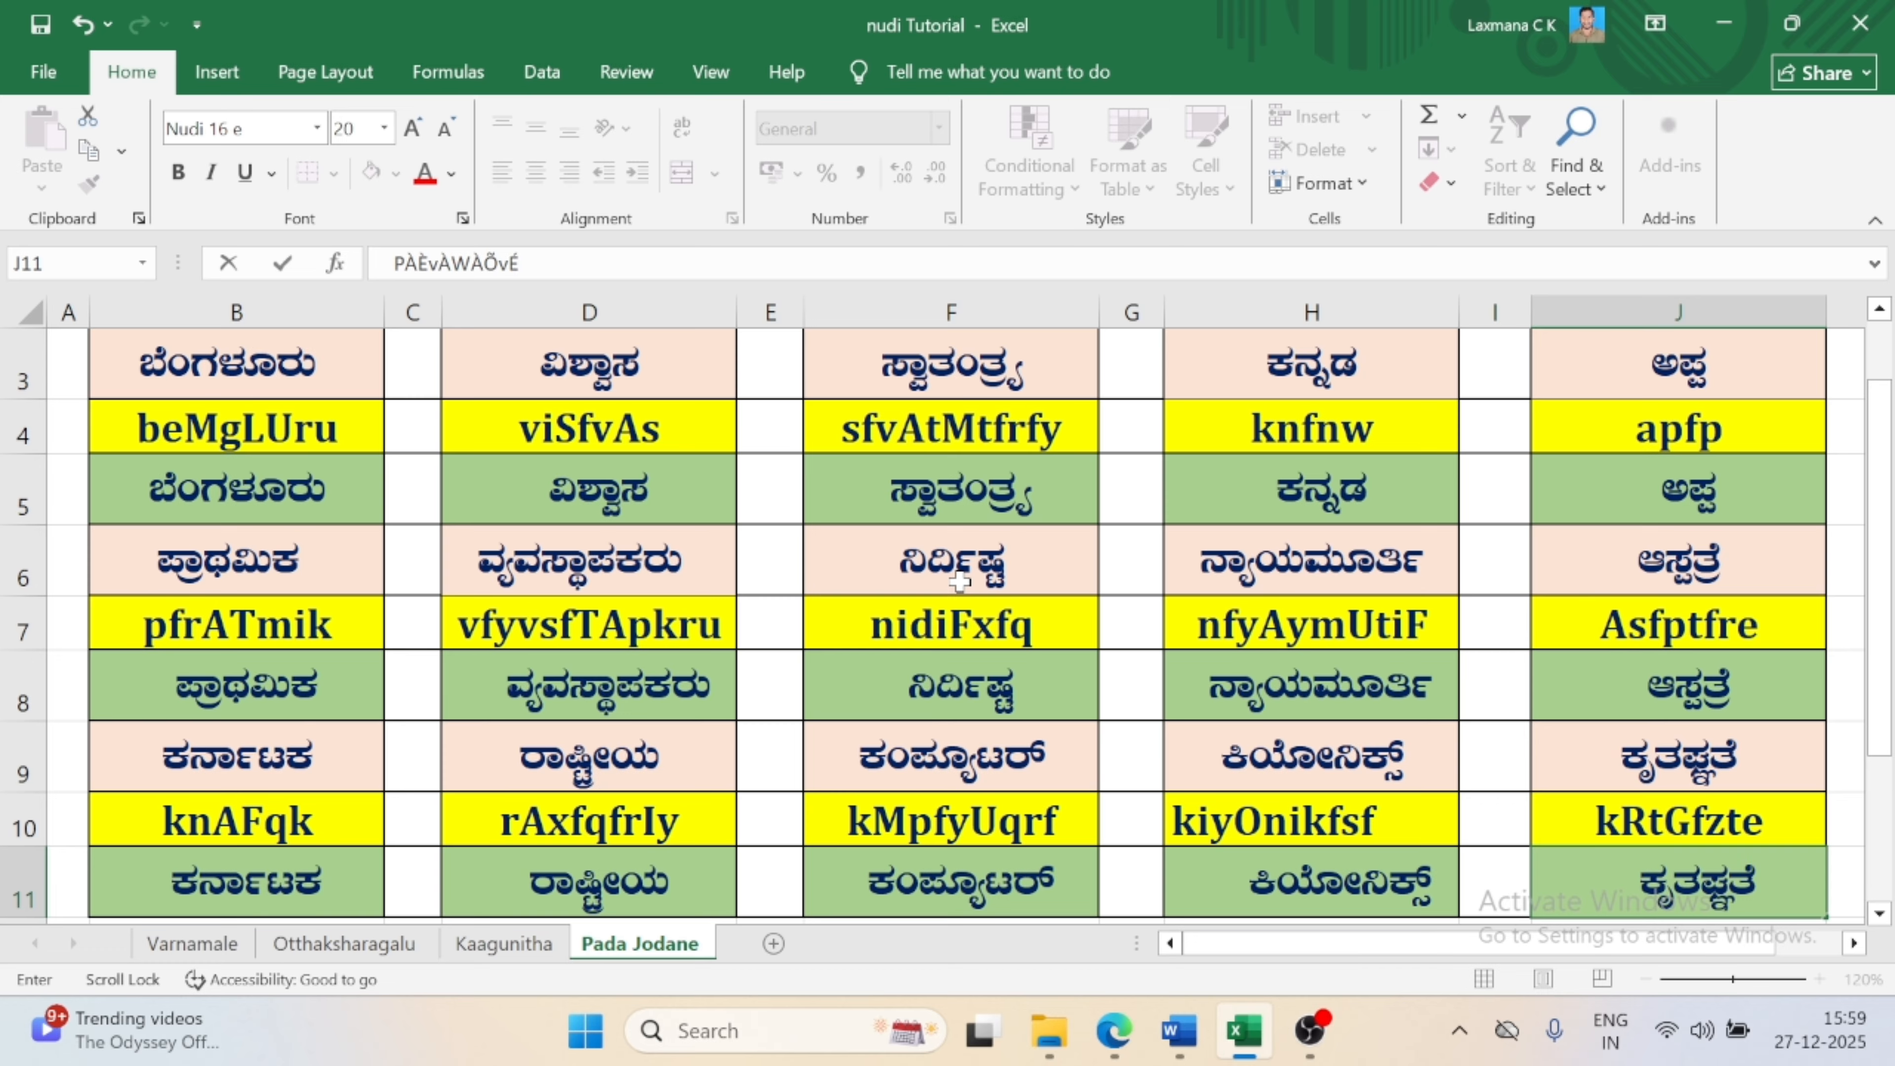